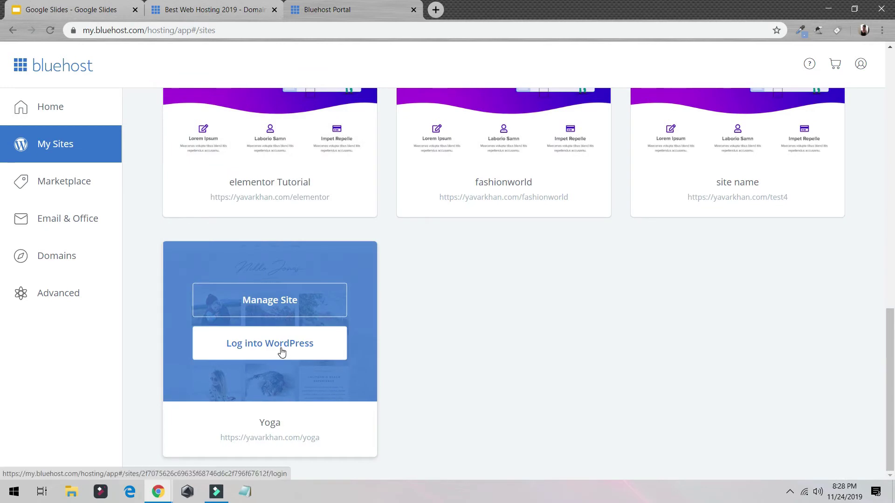
- Log into the WordPress admin of the Yoga site from the Bluehost site list
click(281, 350)
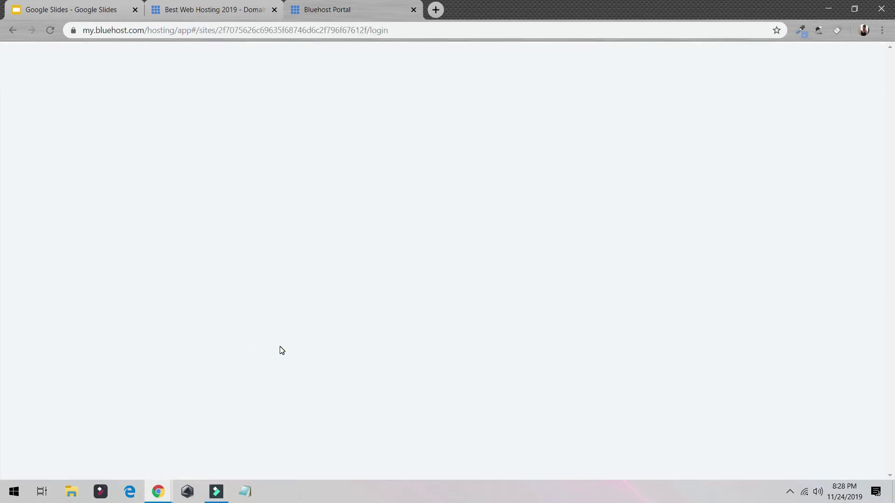
drag(320, 121, 530, 172)
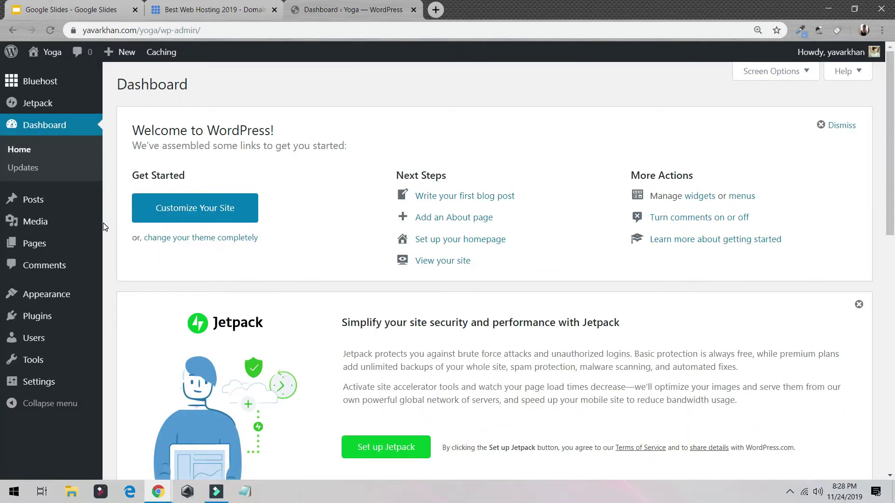
- Open the live Yoga site in a new tab and look over its home page from header to footer
middle_click(46, 76)
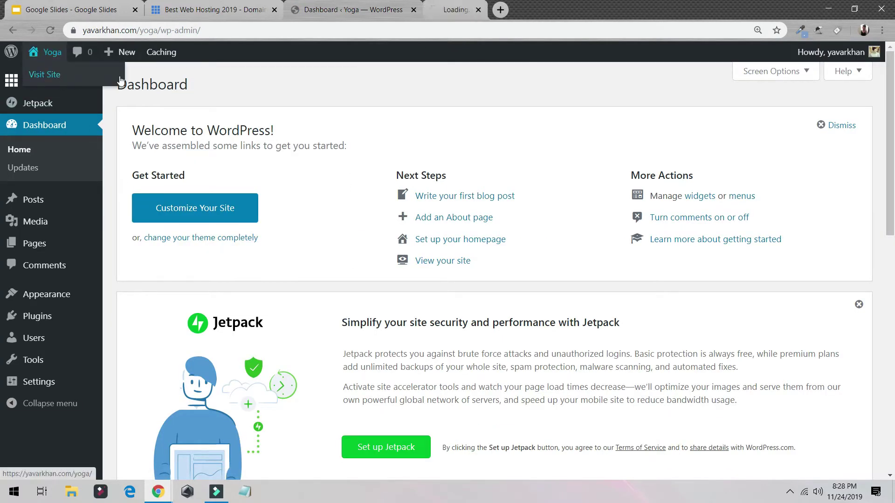
click(487, 4)
scroll(497, 141, down, 5)
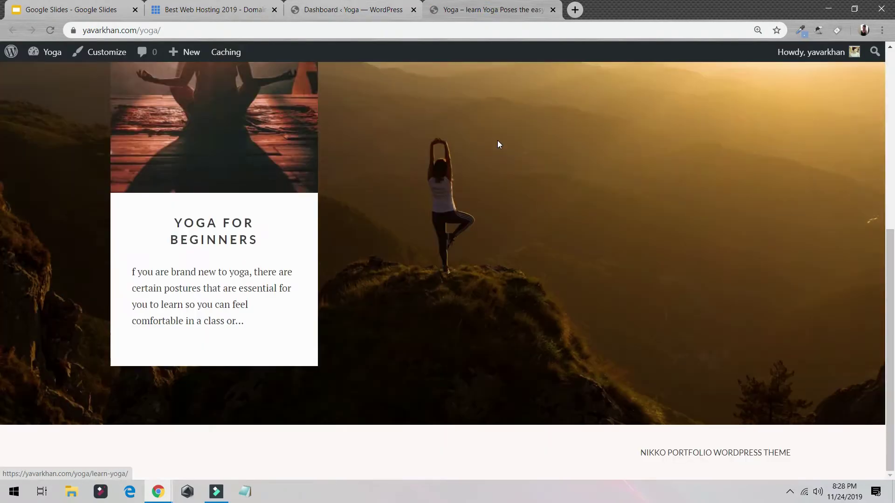
scroll(496, 140, up, 5)
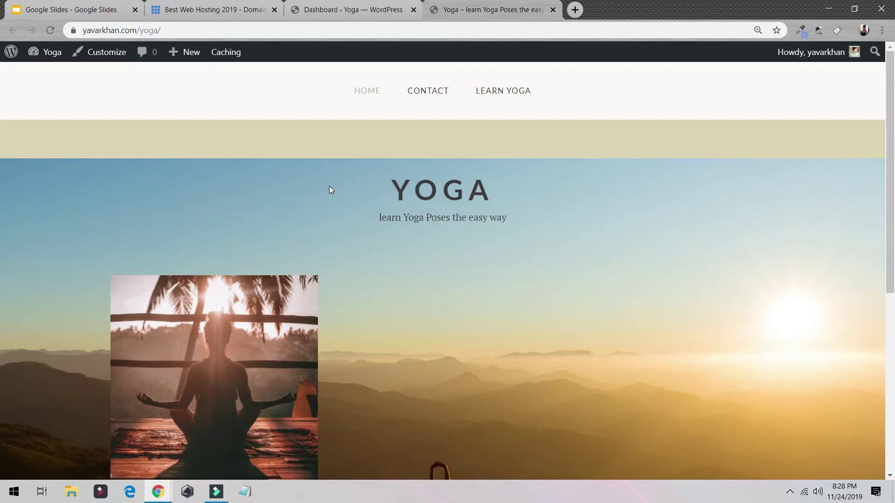
scroll(330, 190, down, 7)
scroll(333, 259, up, 7)
- Return to the WordPress dashboard and search the plugins available to add for "seo"
click(355, 10)
mouse_move(43, 322)
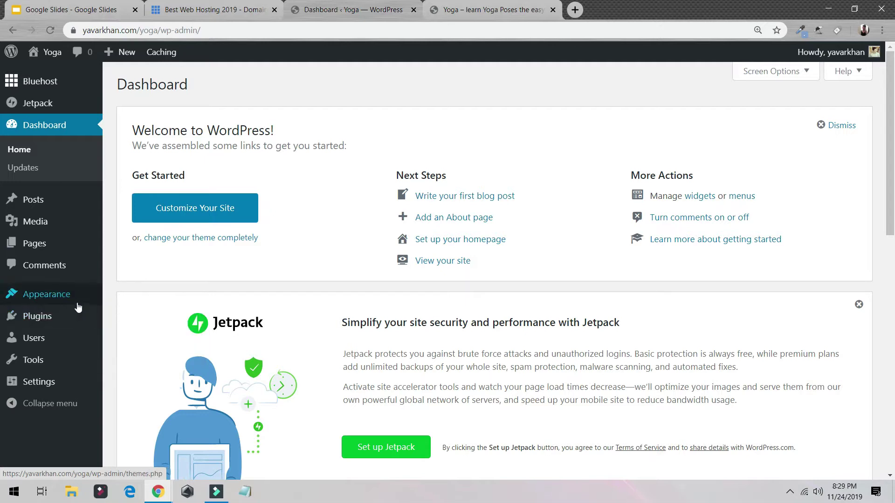
click(146, 343)
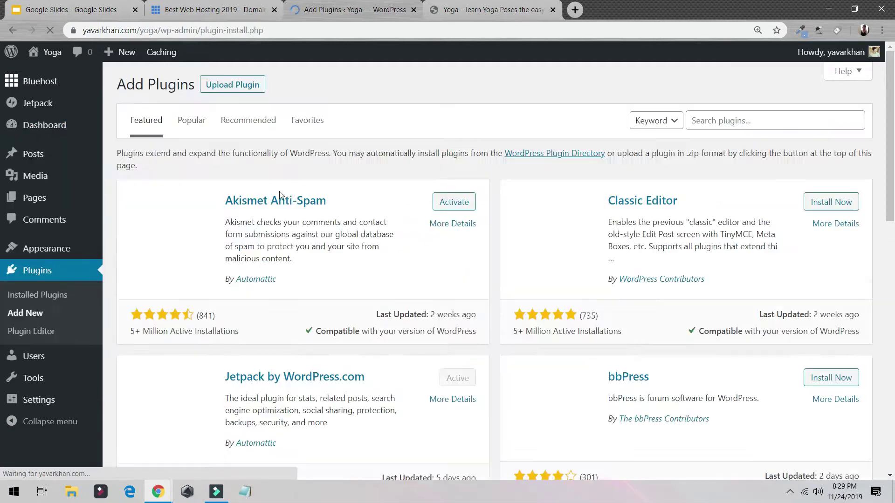
click(714, 123)
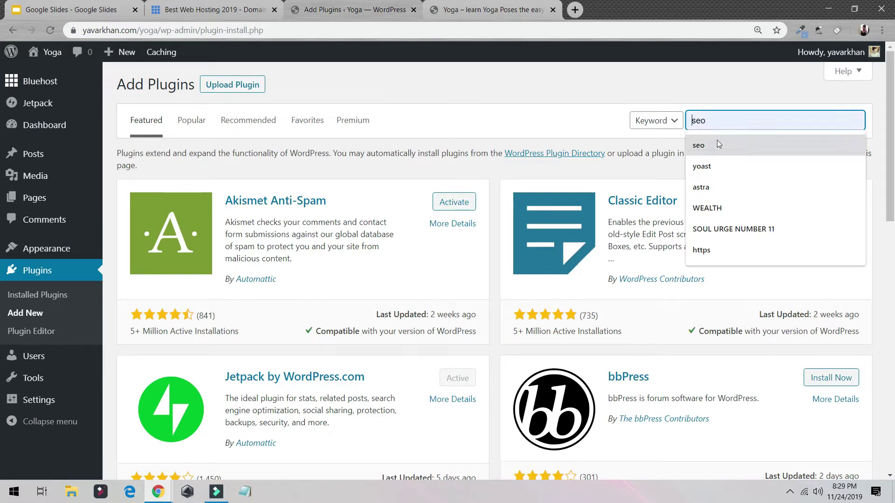
click(715, 140)
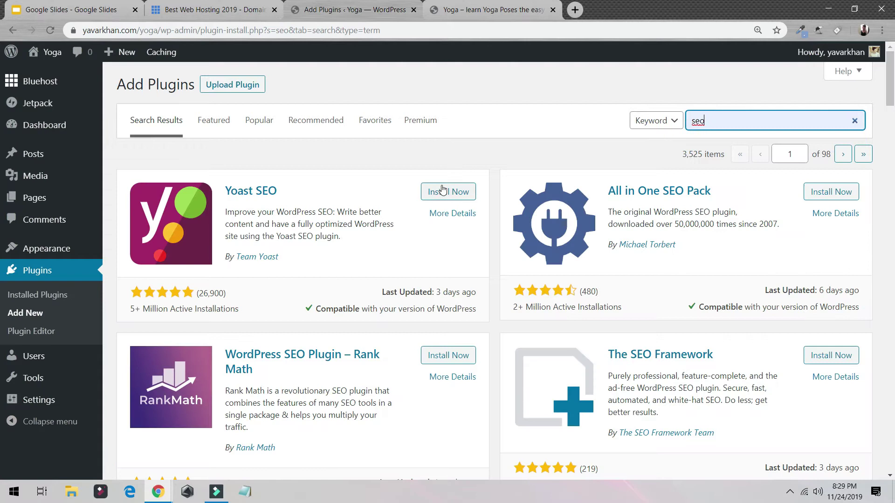
- Install and activate the Yoast SEO plugin
click(445, 191)
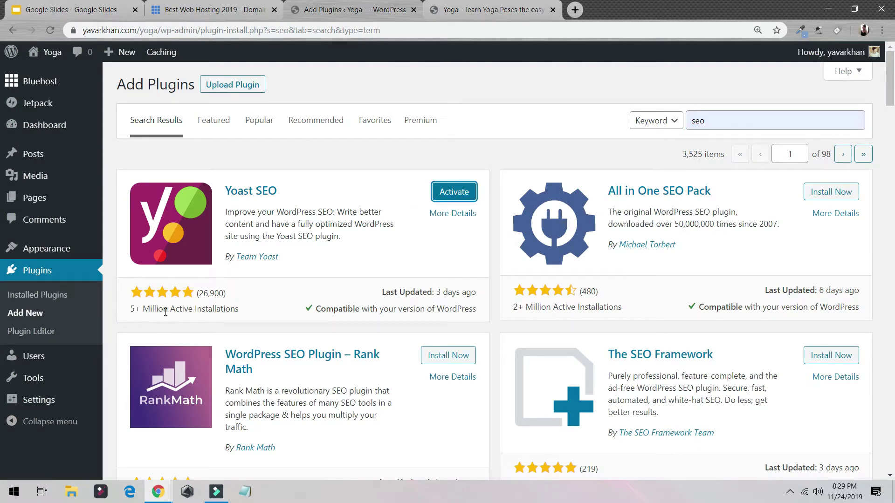
click(462, 196)
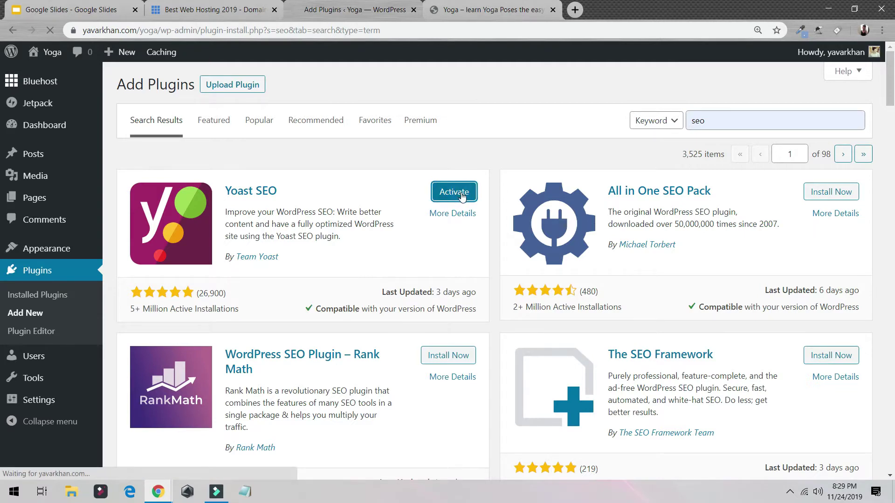
scroll(475, 155, down, 3)
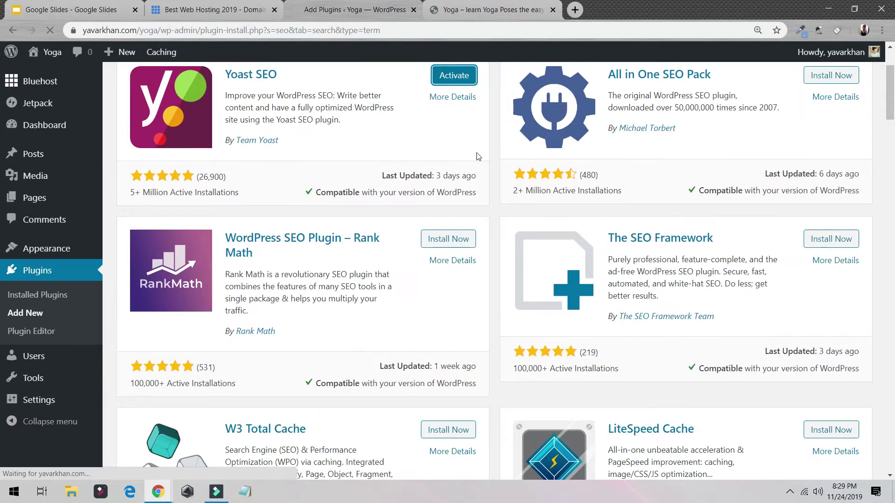
scroll(461, 154, up, 3)
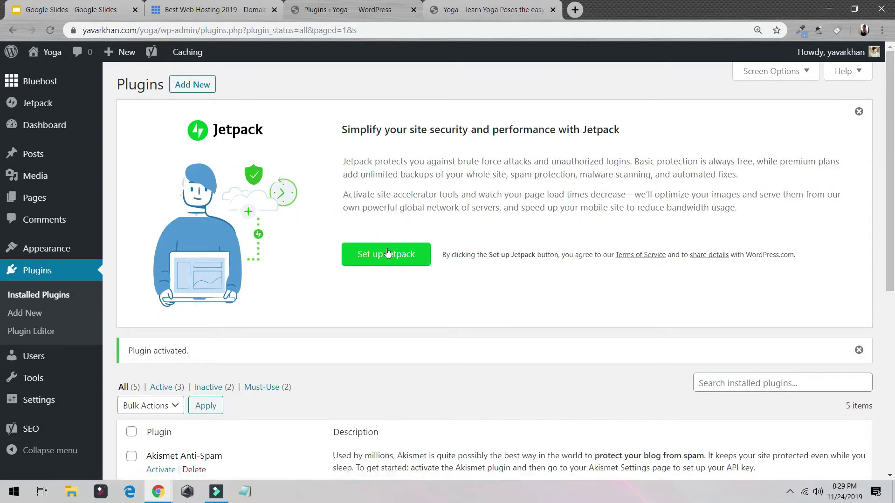
- Open the settings of the Yoast SEO plugin and start its configuration wizard
scroll(387, 252, down, 7)
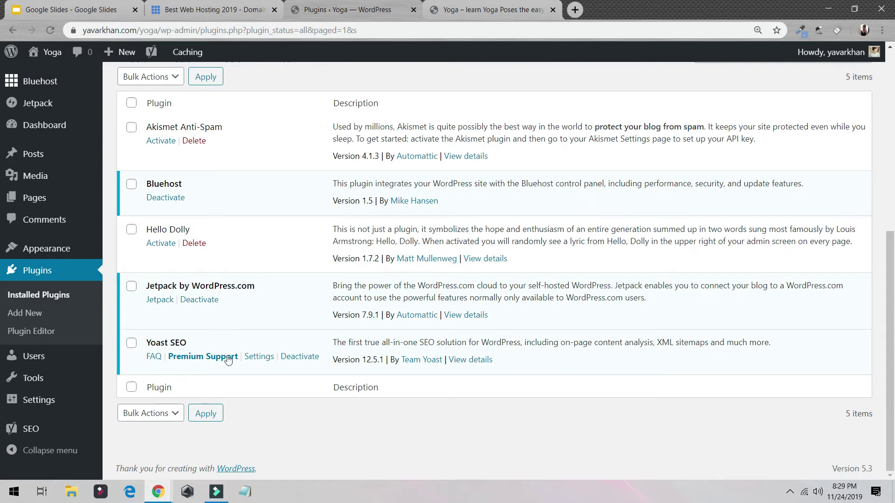
click(263, 358)
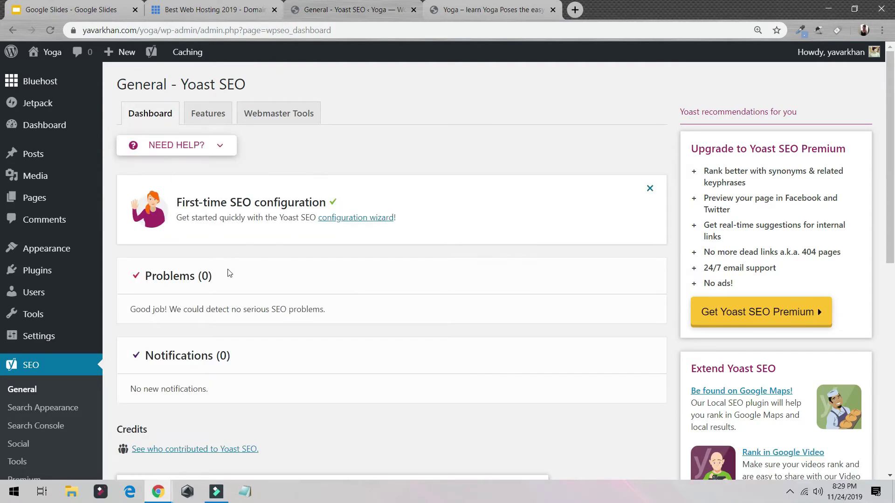
click(345, 219)
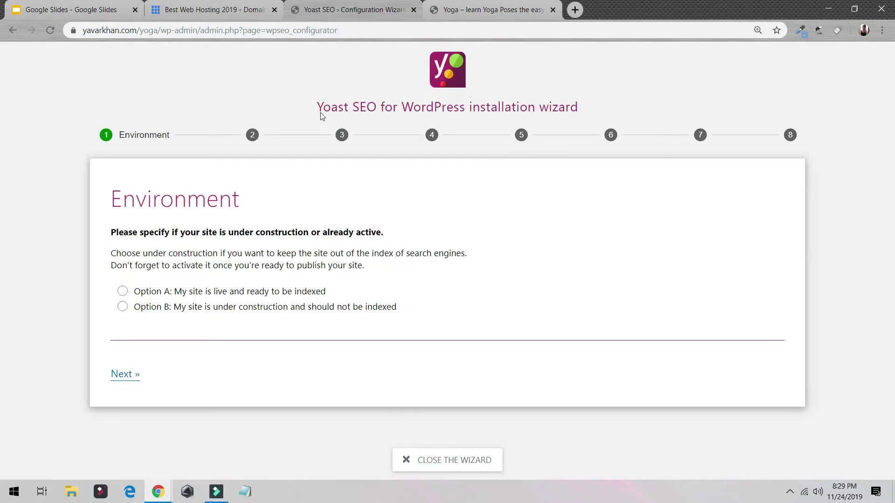
- Declare the site live and ready to be indexed (Option A) and set the site type to A blog
click(122, 291)
click(133, 378)
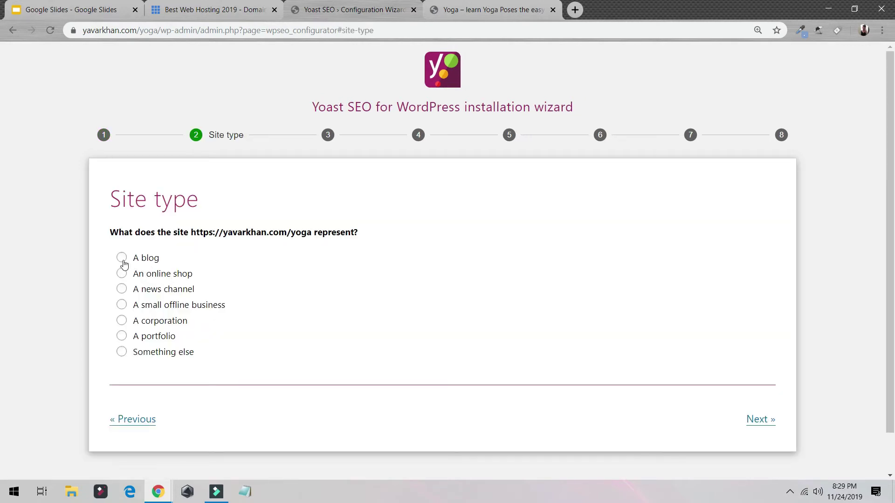
click(122, 261)
click(759, 419)
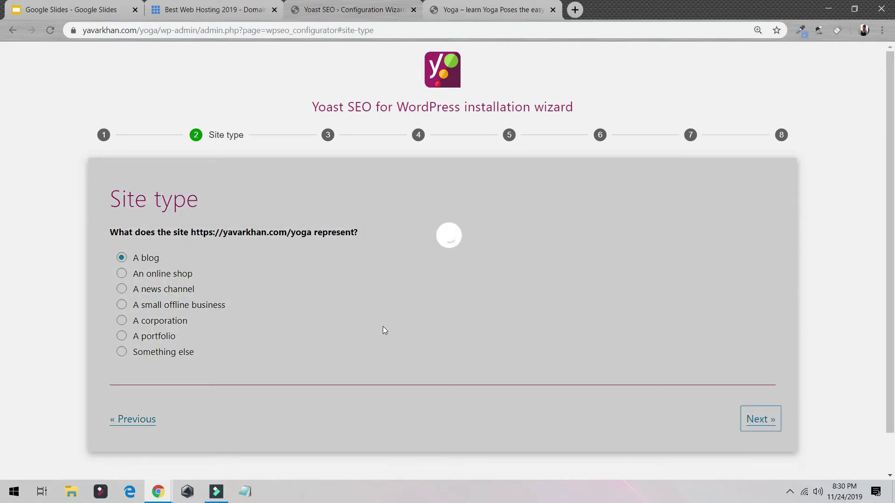
- Specify that the site represents a person, select the user as that person, and continue the wizard
scroll(222, 262, down, 2)
scroll(192, 242, up, 2)
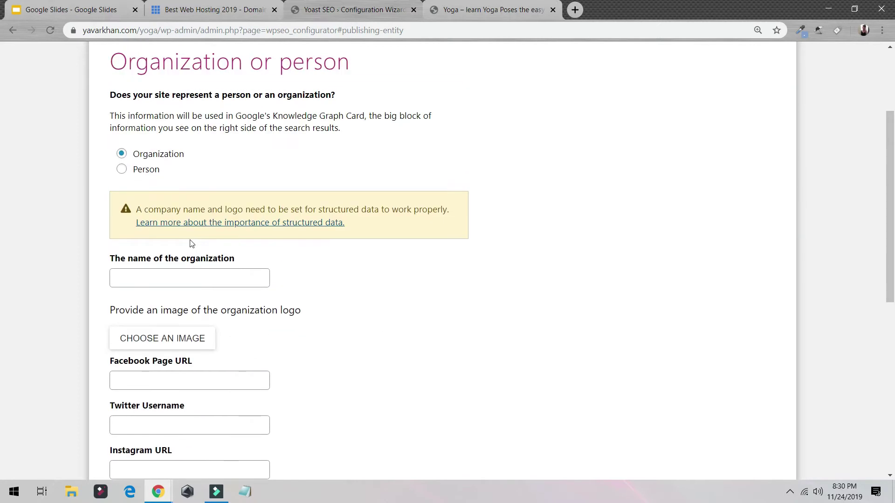
click(110, 170)
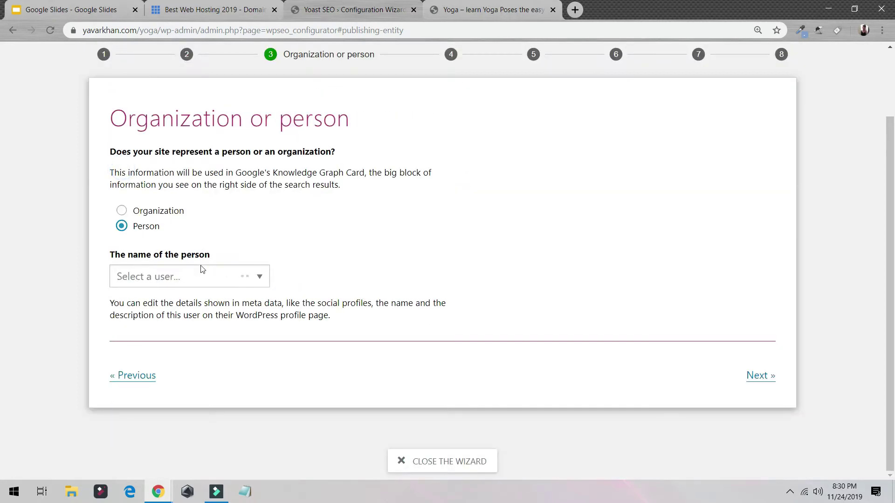
click(201, 275)
click(193, 303)
click(760, 376)
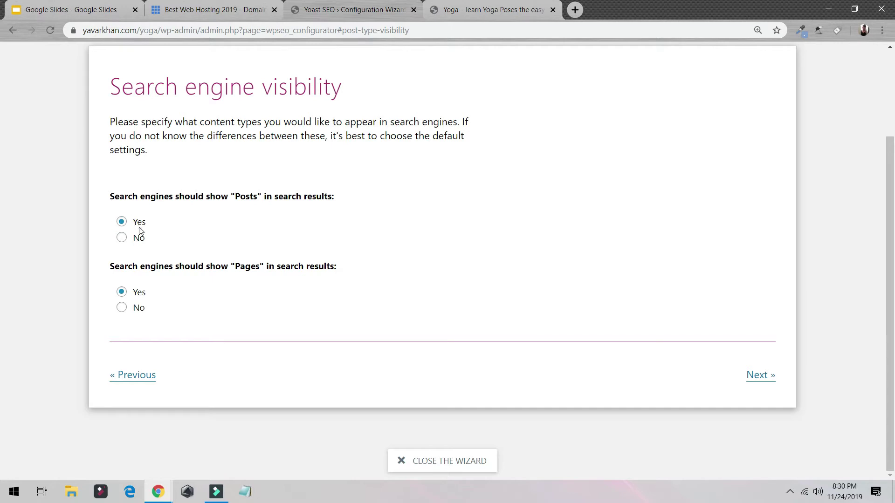
- Accept Yes for showing posts and pages in search results and No for multiple authors
click(761, 379)
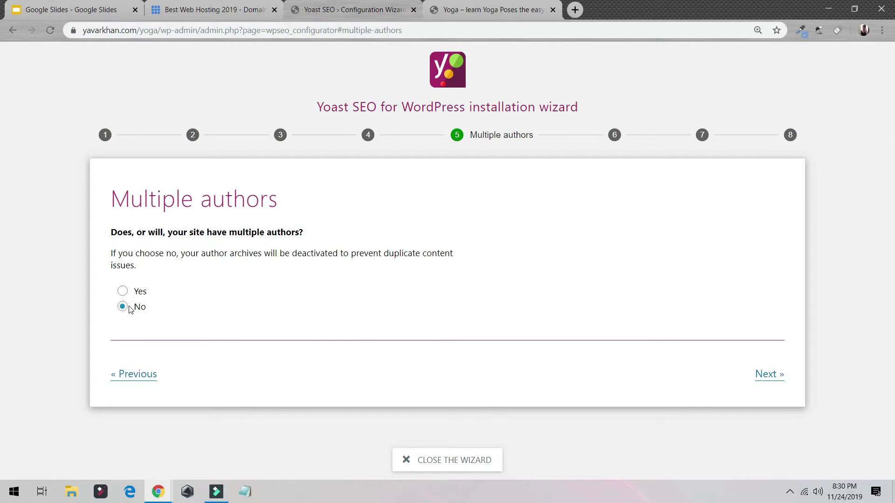
click(771, 379)
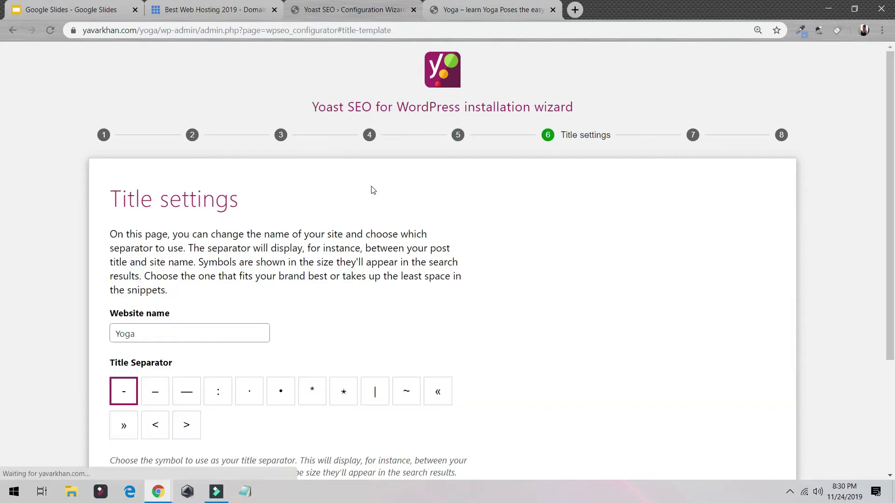
- Examine the website name and title separator options in the title settings
scroll(134, 239, down, 3)
click(169, 186)
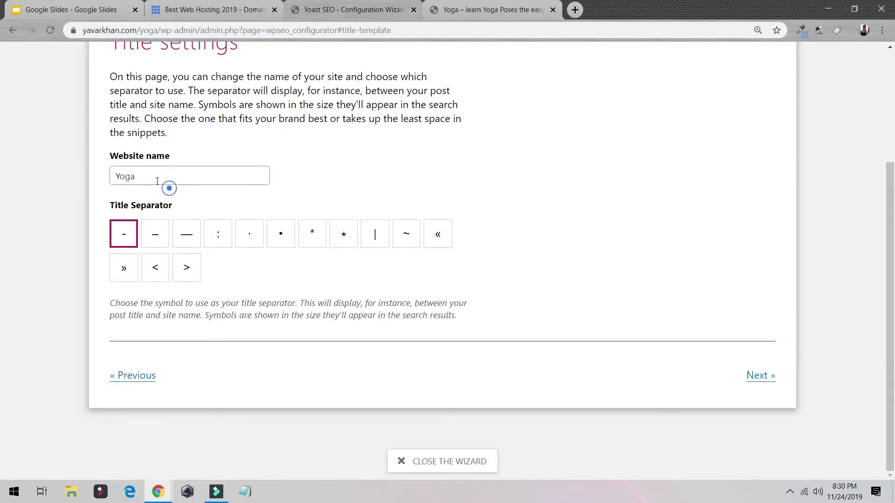
click(144, 176)
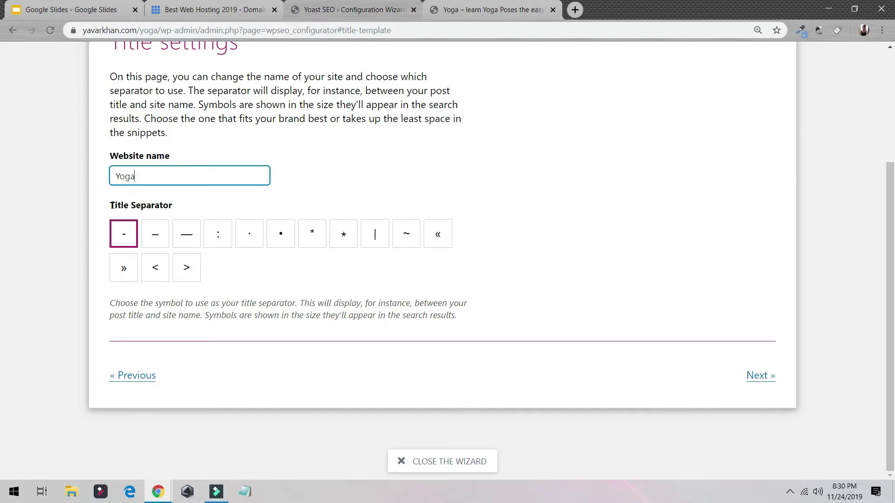
- Search Google for "yoga" in a new tab and examine how separators appear in the result titles
click(574, 13)
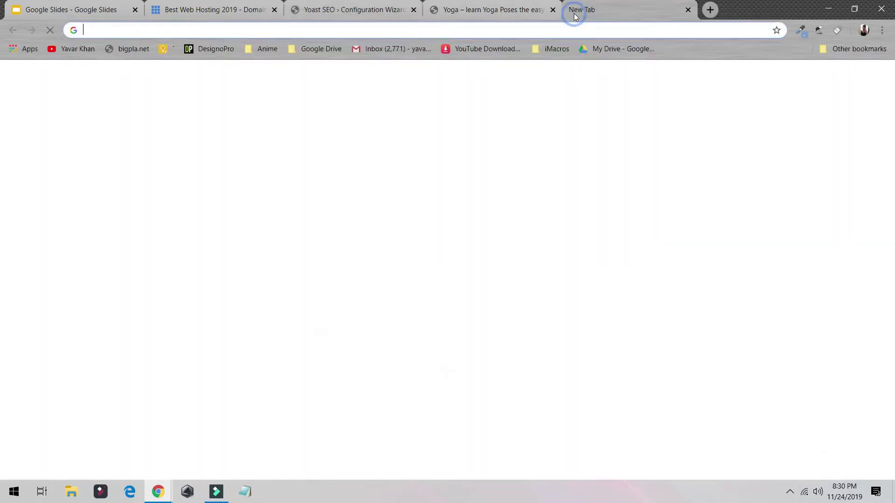
text(yoga)
key(Return)
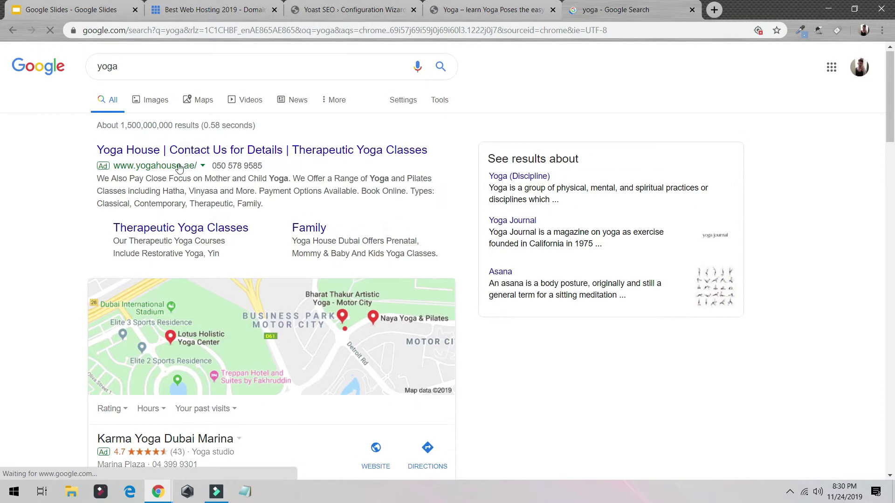
scroll(164, 156, down, 15)
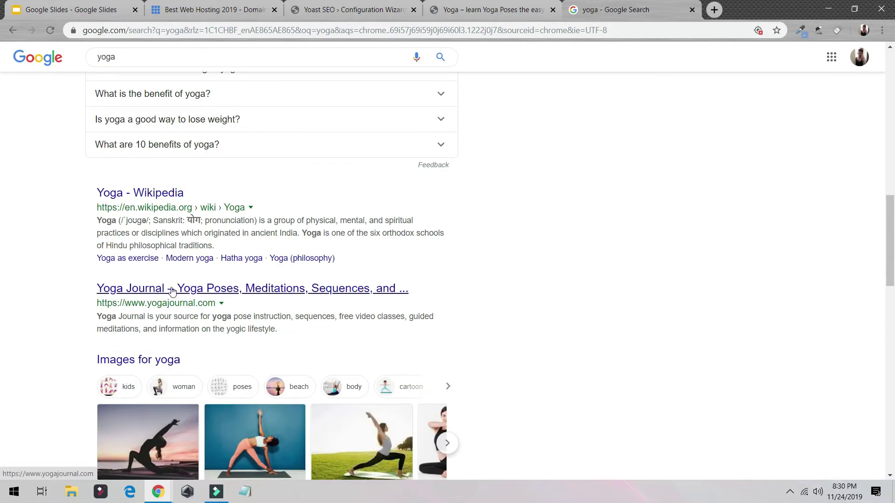
scroll(171, 293, down, 1)
scroll(116, 250, up, 3)
scroll(135, 306, down, 10)
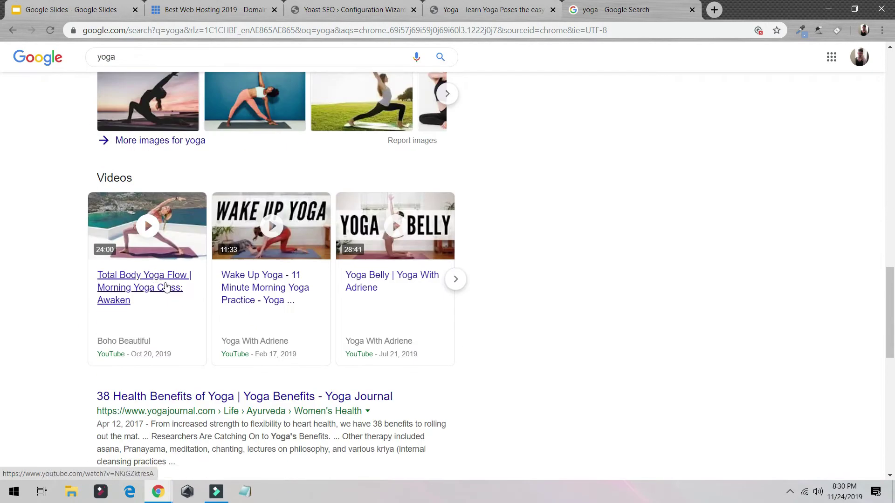
- Return to the wizard and accept the title settings with website name Yoga and the hyphen separator
click(473, 10)
click(382, 11)
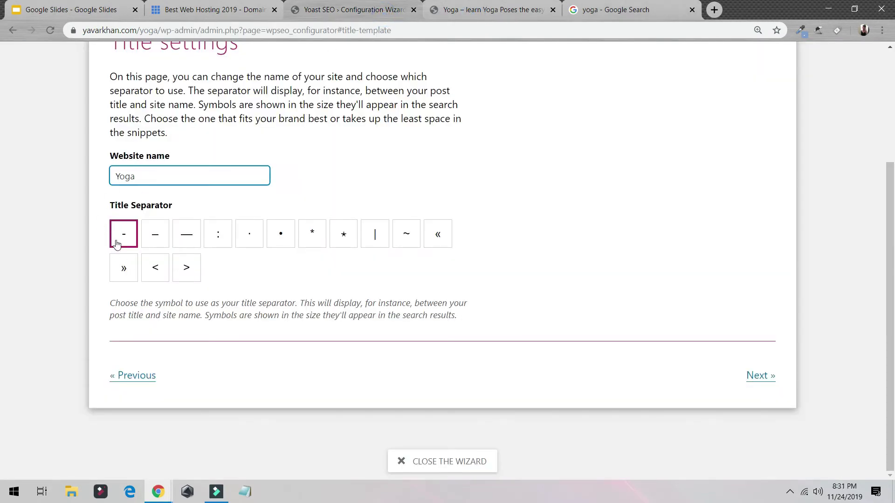
scroll(120, 247, up, 1)
scroll(120, 243, down, 1)
click(756, 375)
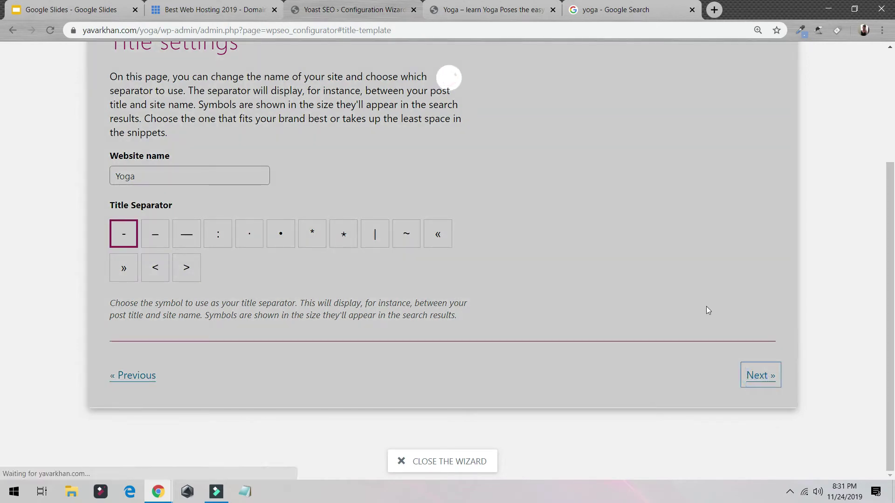
- Skip the newsletter sign-up and premium offers, finish the wizard, and close it
scroll(349, 201, down, 7)
scroll(372, 206, up, 7)
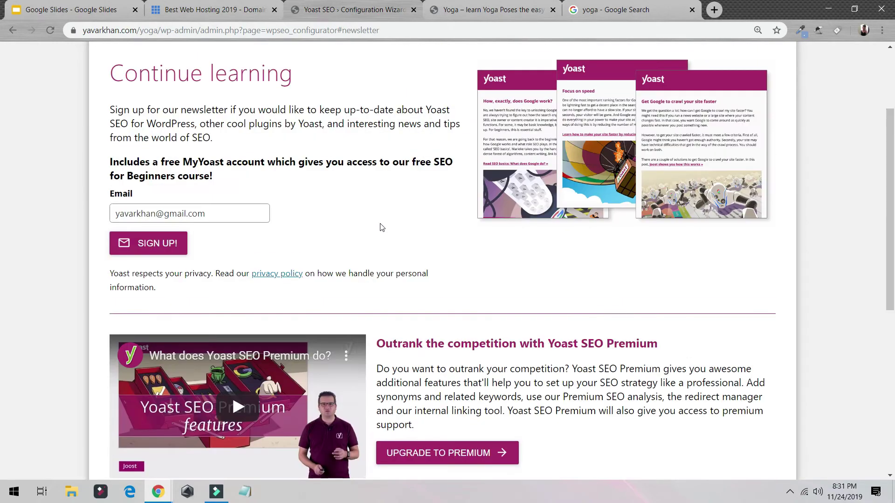
scroll(350, 202, down, 7)
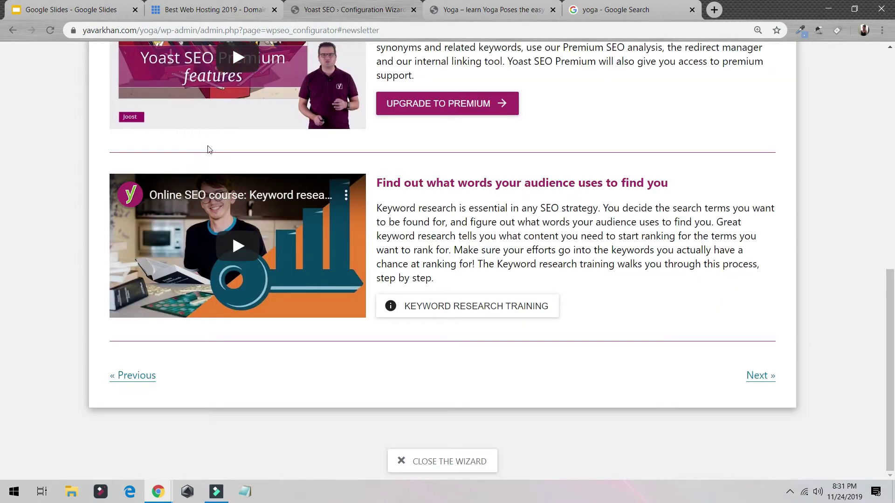
click(773, 380)
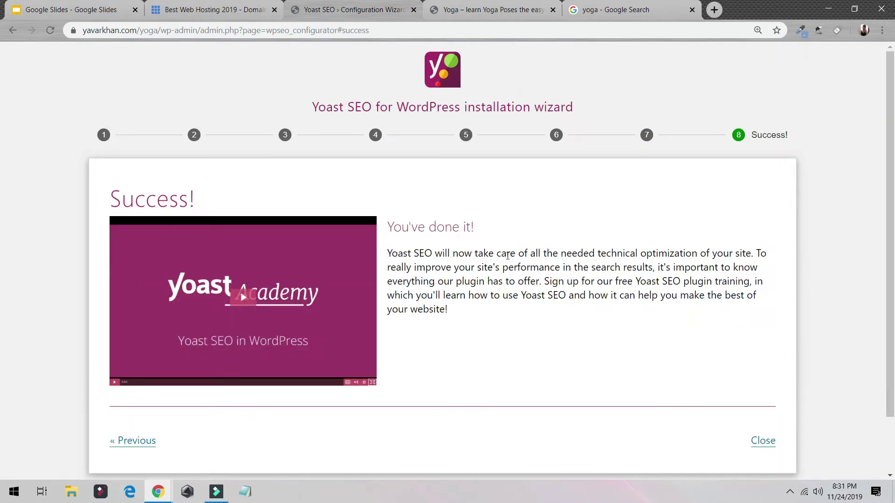
scroll(672, 322, down, 1)
click(763, 376)
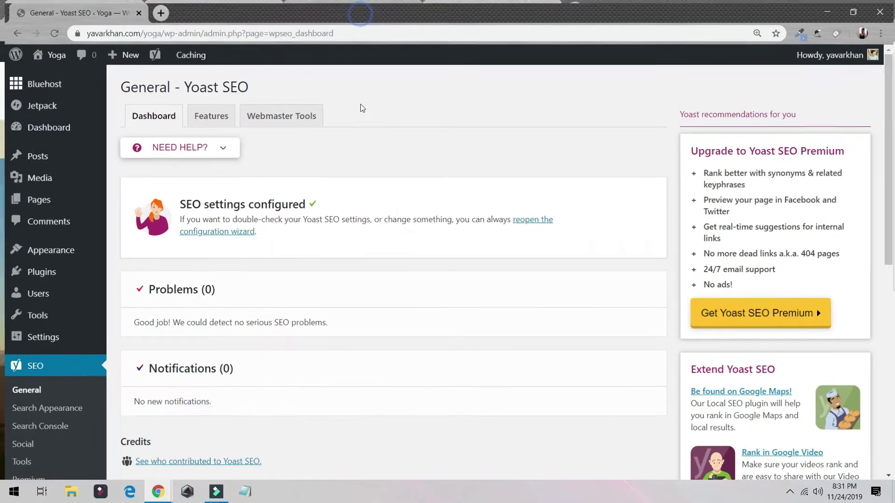
- Open the WordPress permalink settings and save them with the Post name structure
scroll(241, 181, down, 5)
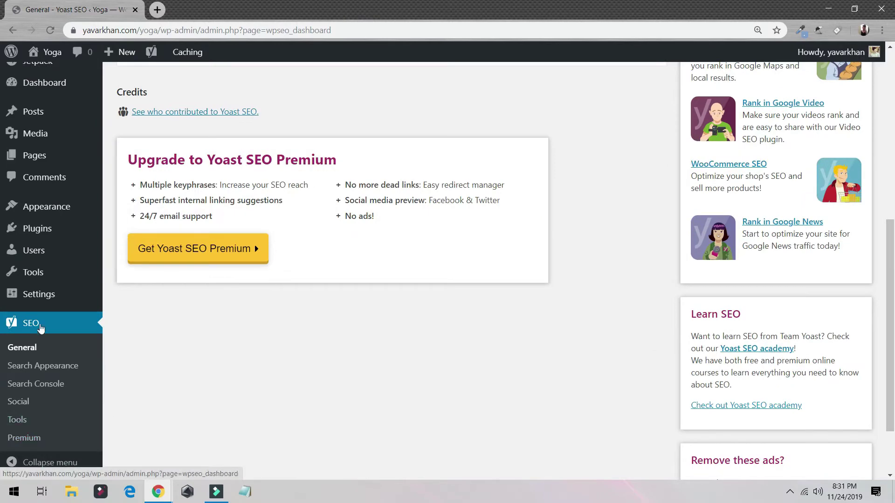
mouse_move(38, 302)
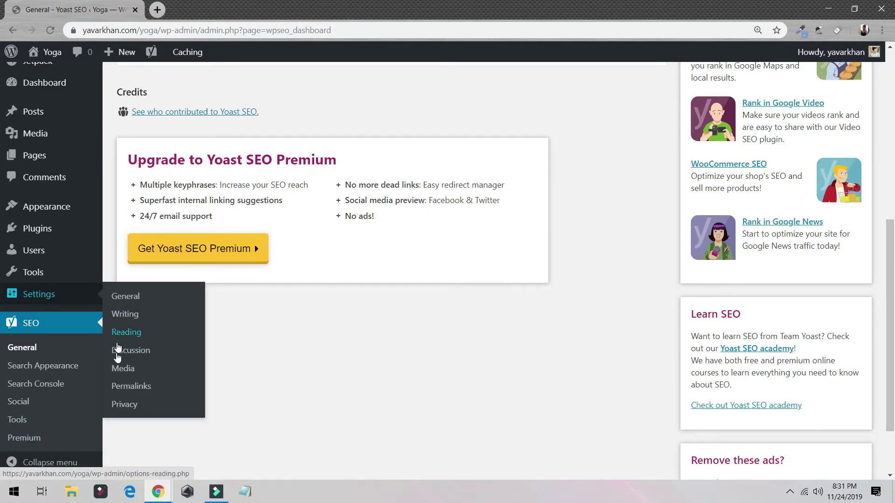
click(137, 386)
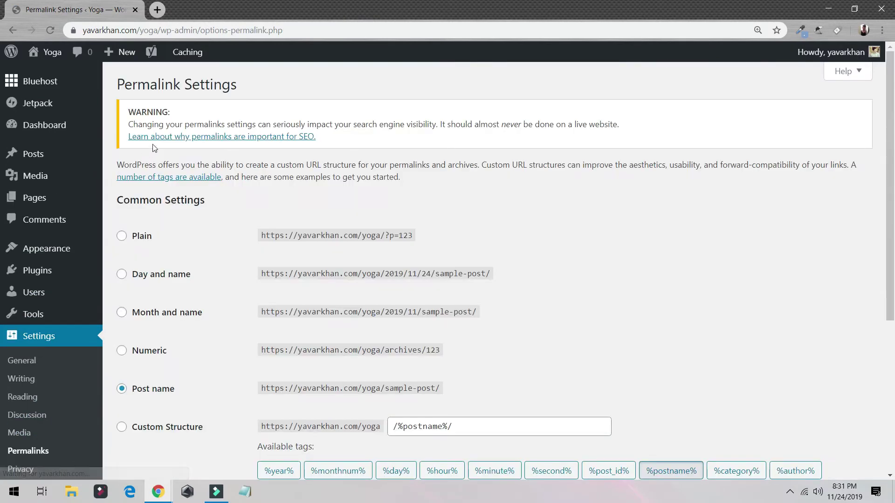
scroll(149, 269, down, 3)
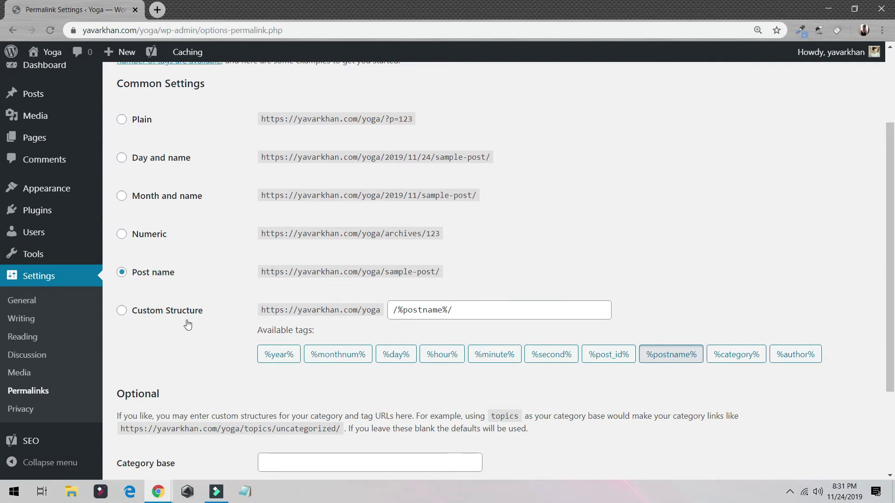
scroll(177, 282, down, 3)
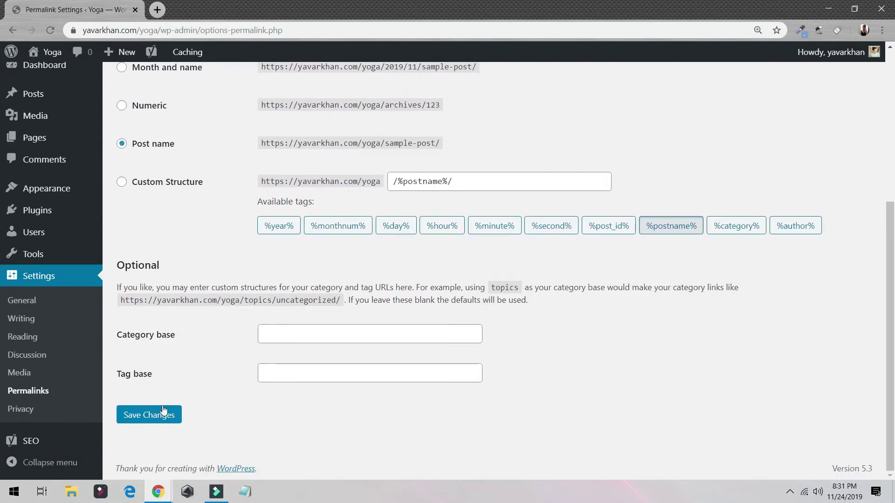
click(146, 415)
- Open the Yoga for Beginners post on the live site and examine the post name in its URL
key(alt+Tab)
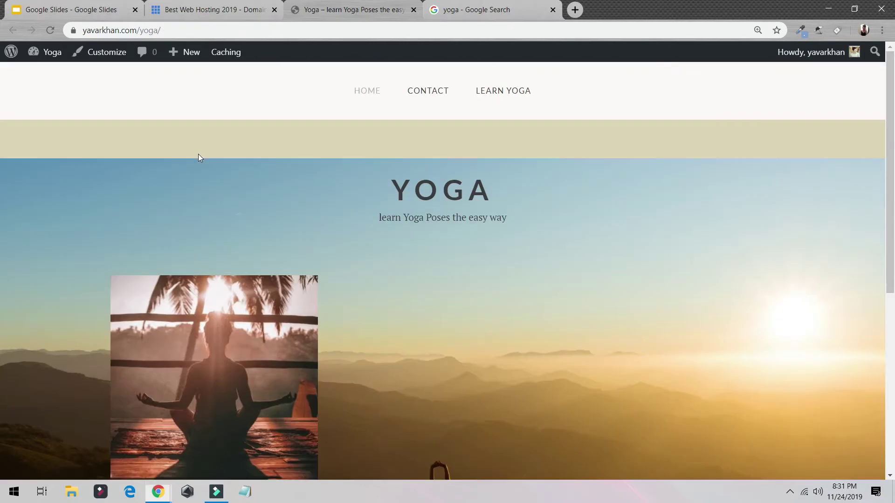
scroll(416, 131, down, 6)
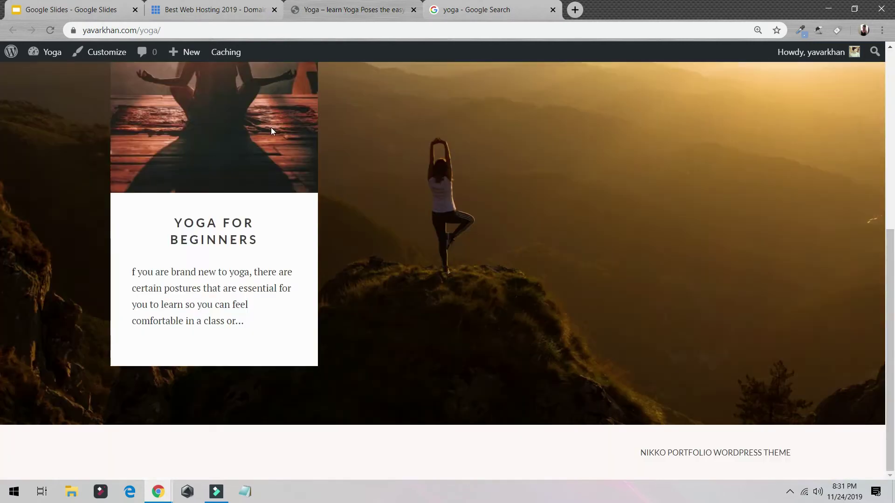
click(214, 238)
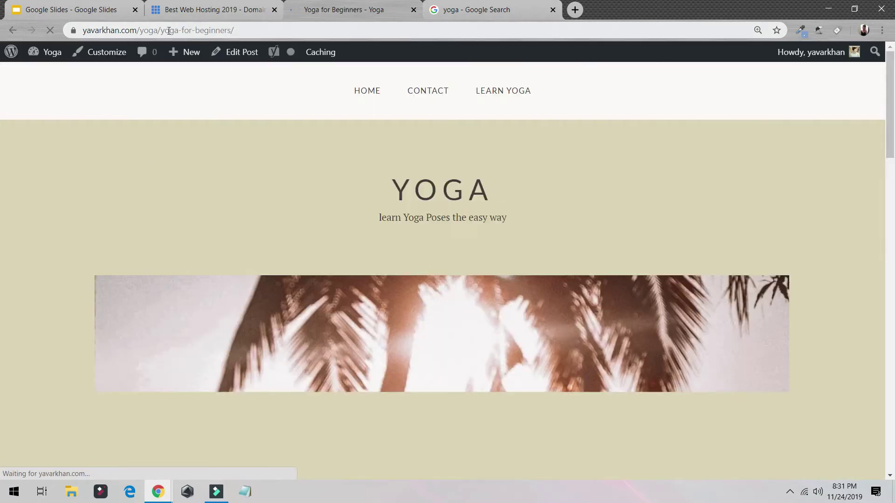
drag(158, 30, 260, 30)
click(187, 31)
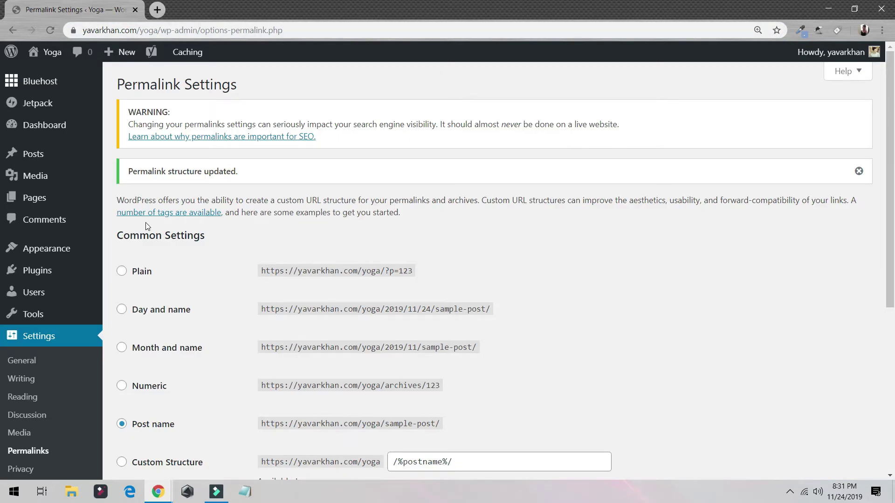
- Return to the Yoast SEO general settings, review the feature toggles, and open the generated XML sitemap
scroll(147, 226, down, 5)
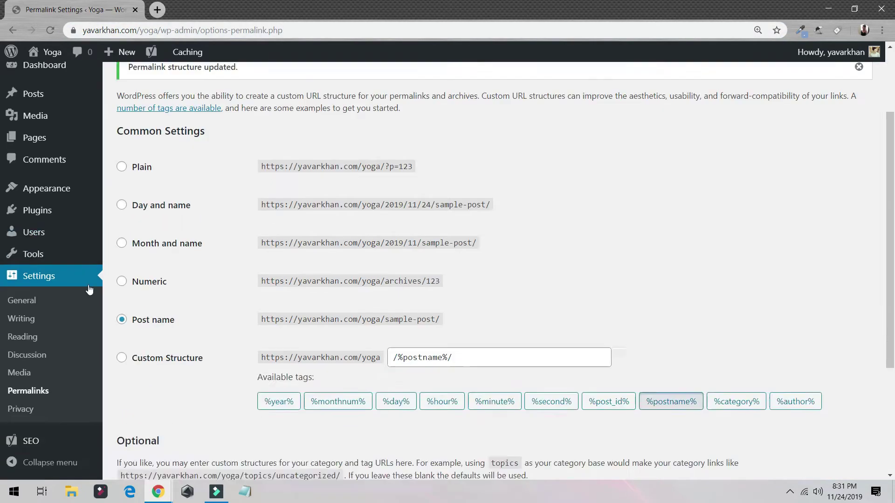
click(24, 443)
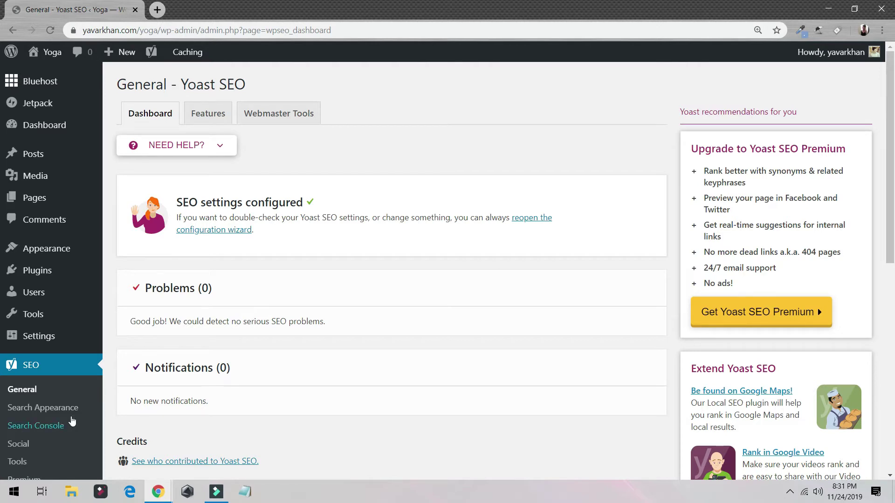
drag(212, 98, 217, 117)
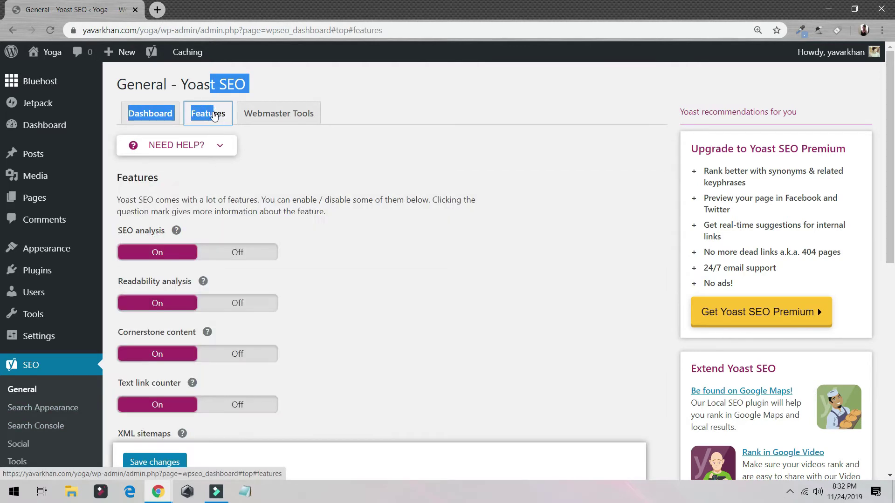
click(317, 186)
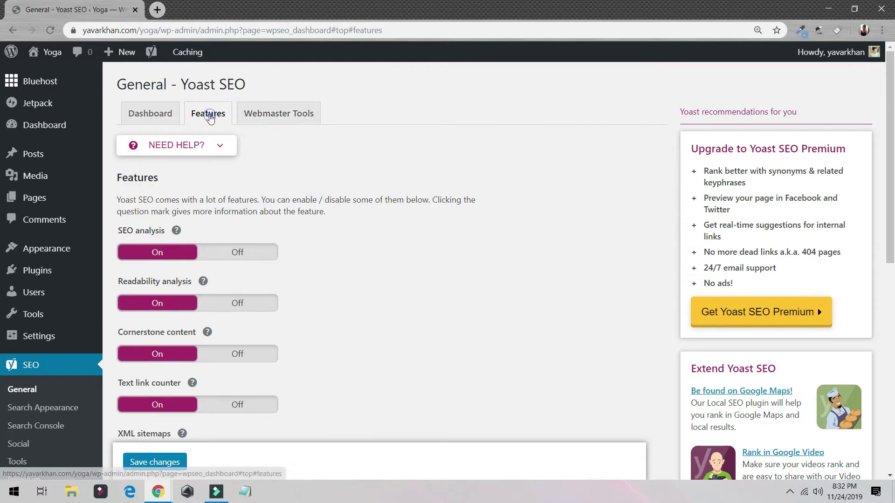
scroll(163, 130, down, 2)
scroll(172, 148, down, 5)
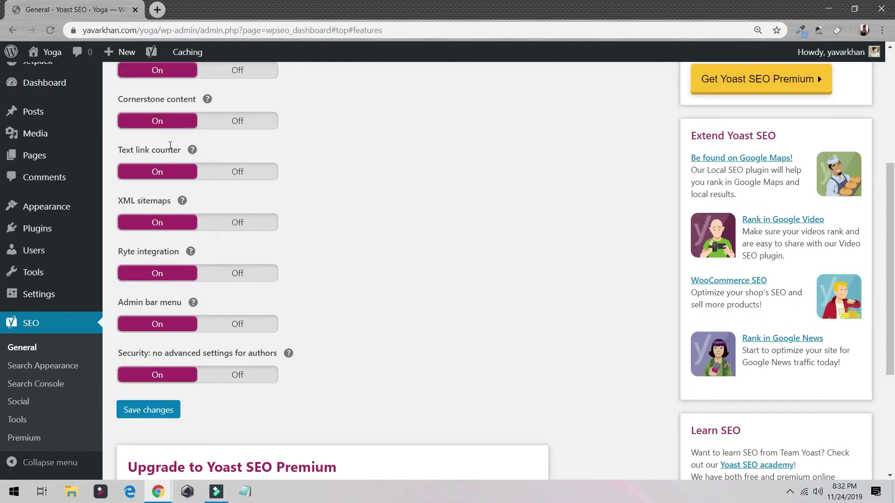
scroll(154, 148, up, 5)
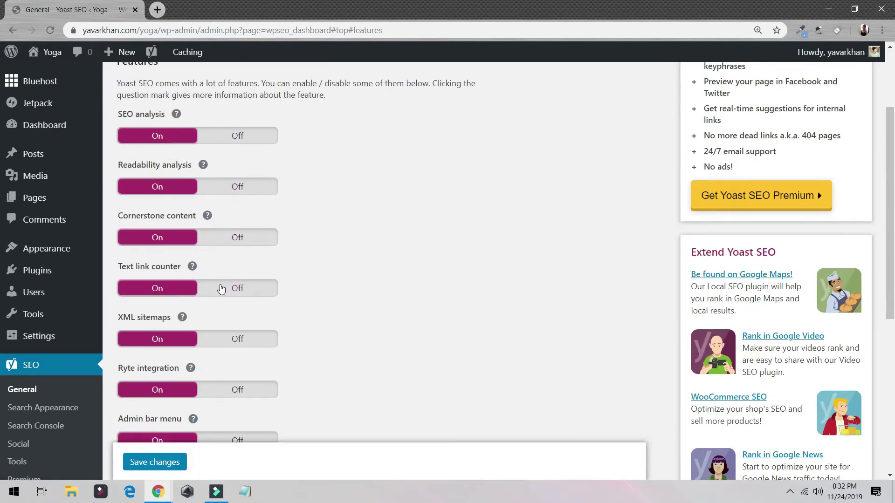
scroll(220, 289, down, 3)
click(182, 201)
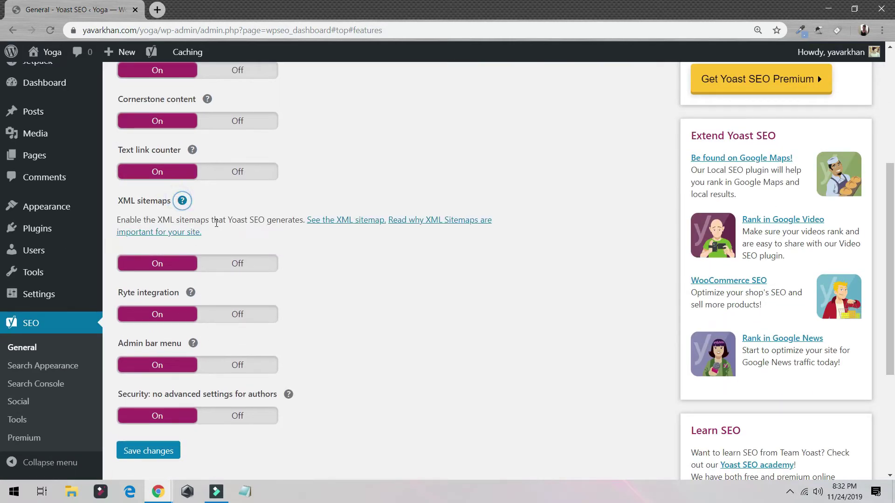
click(345, 222)
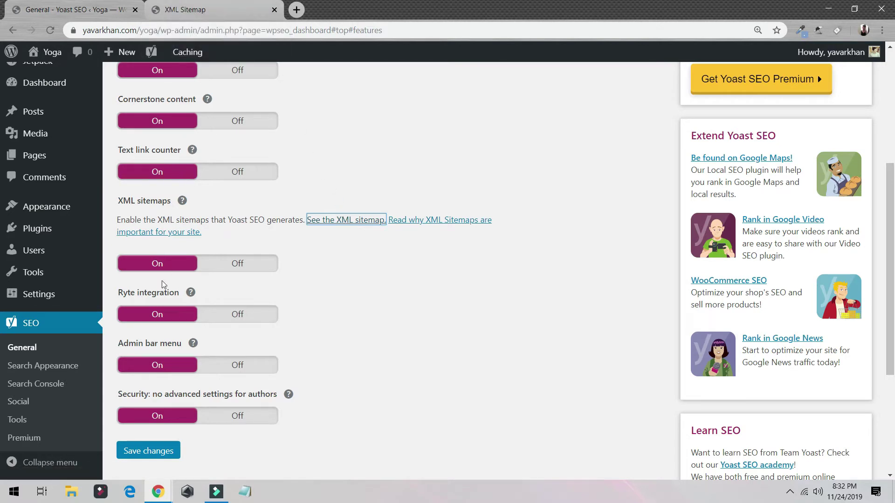
- Switch the XML sitemaps feature off and back on, and save the feature settings
triple_click(116, 244)
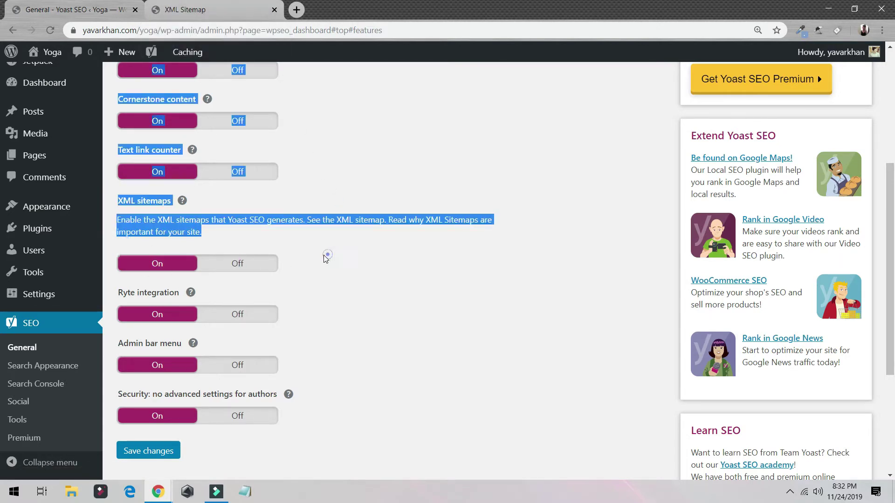
click(240, 251)
click(237, 262)
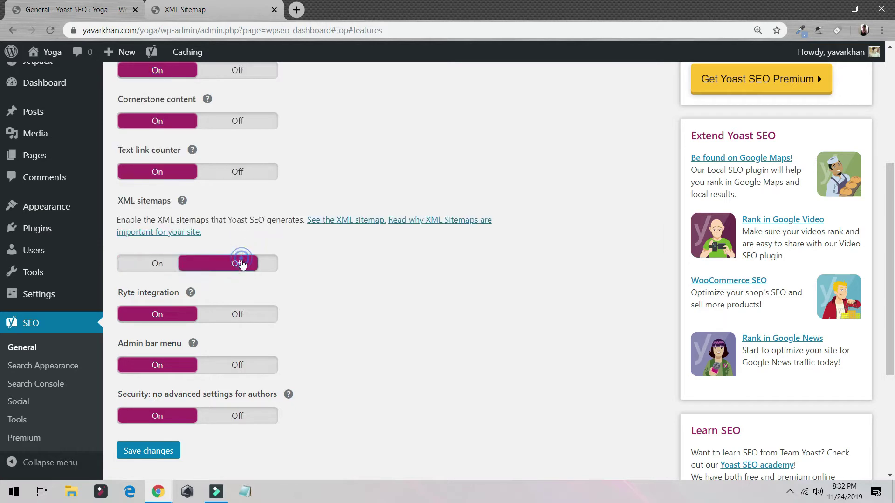
click(156, 268)
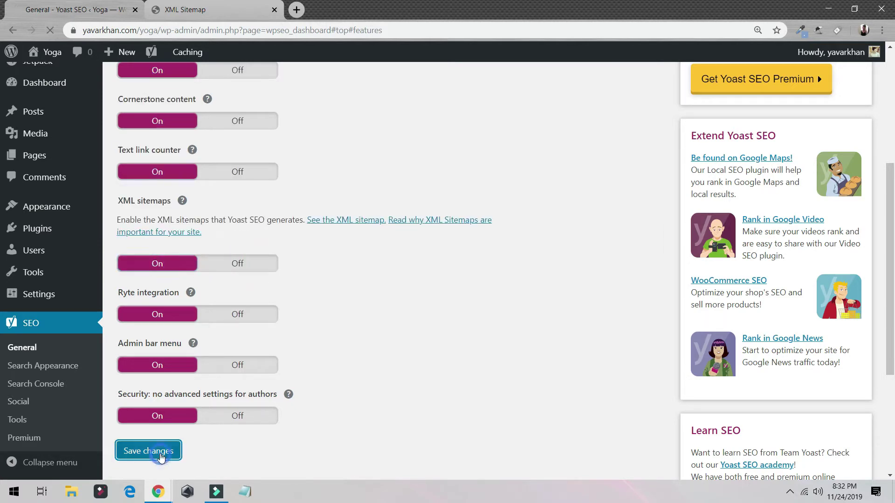
click(149, 451)
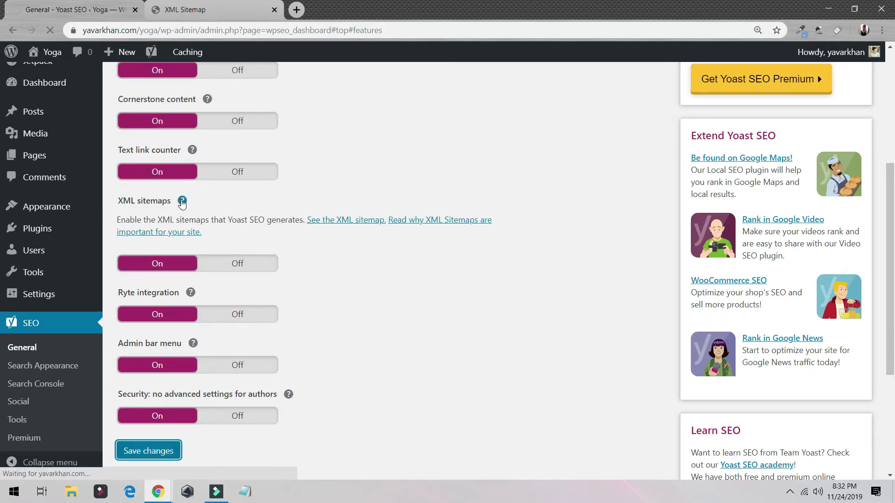
- Reopen the XML sitemap from the XML sitemaps feature help and examine the URLs in the post sitemap
scroll(196, 291, down, 2)
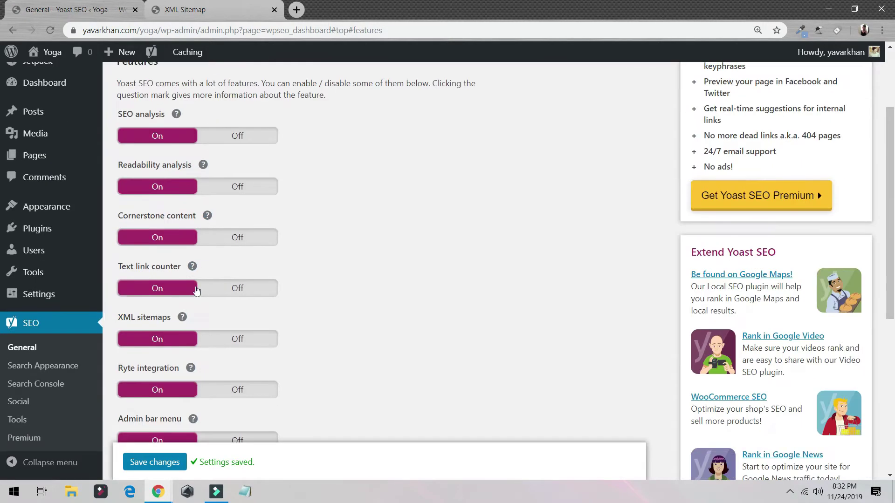
click(182, 317)
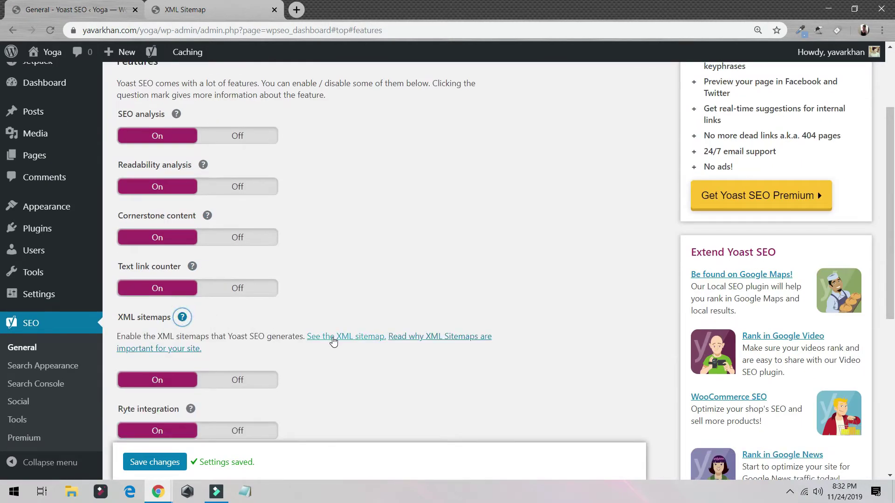
click(330, 343)
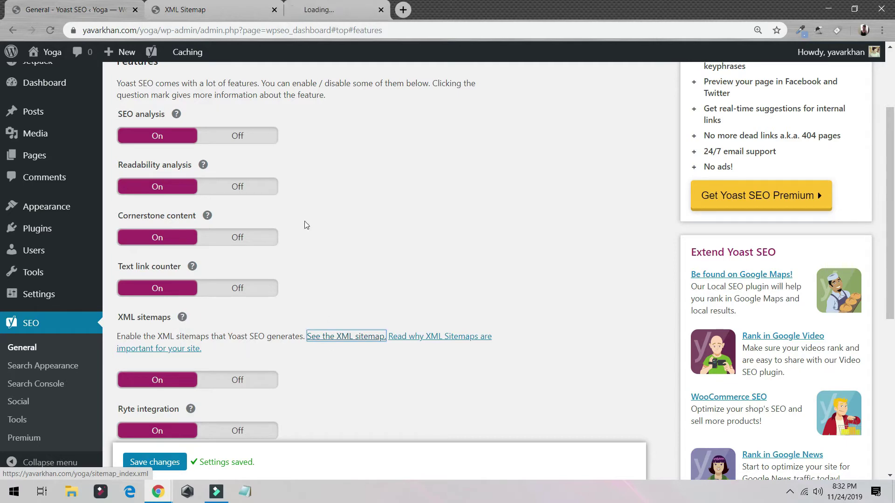
click(246, 11)
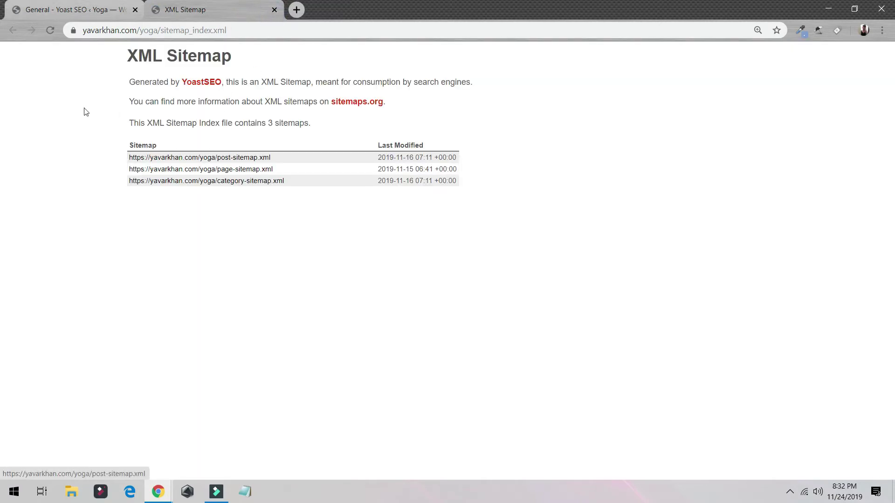
click(217, 159)
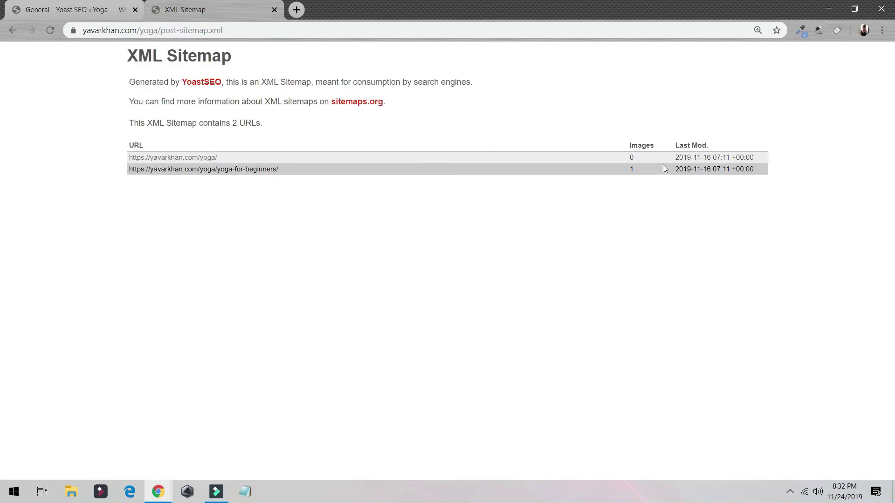
drag(132, 82, 462, 121)
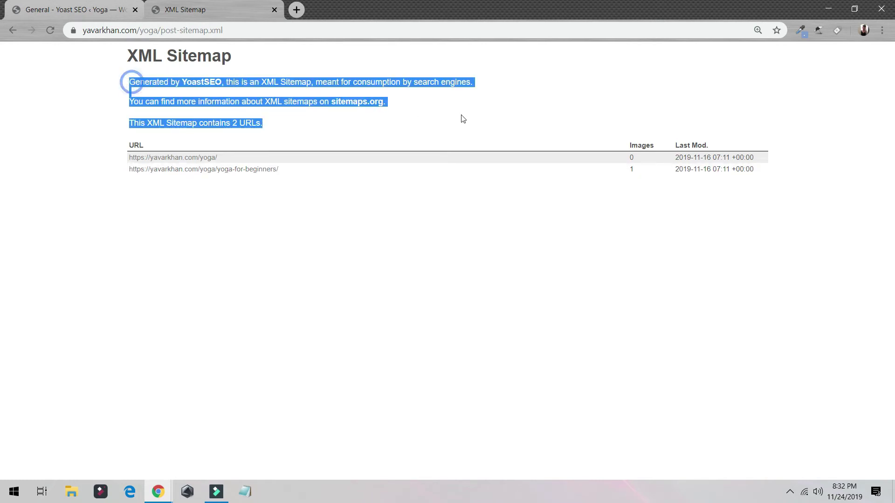
click(11, 29)
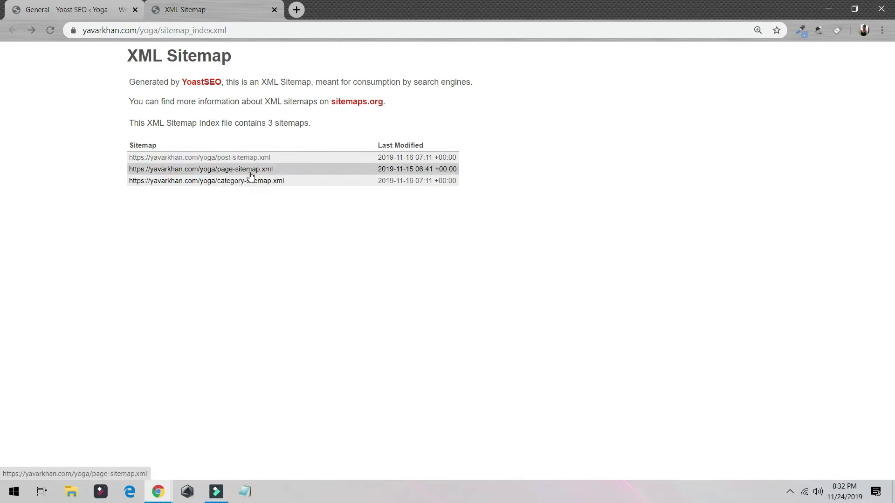
click(210, 157)
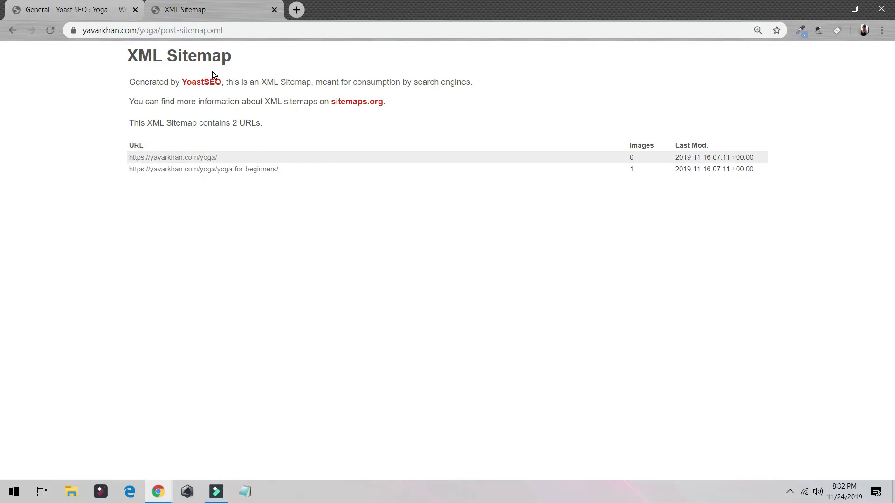
- From Yoast's Webmaster Tools settings, open Google's site verification page, choose the HTML tag method, and copy the verification meta tag
click(90, 5)
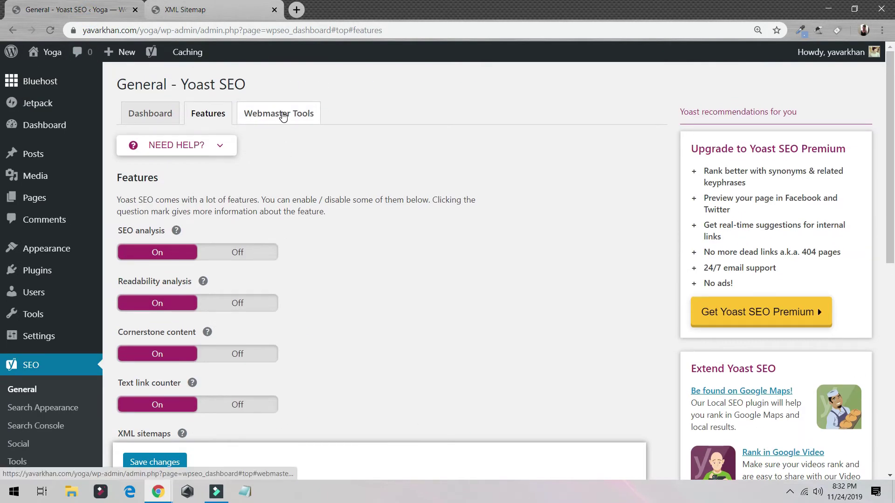
click(287, 120)
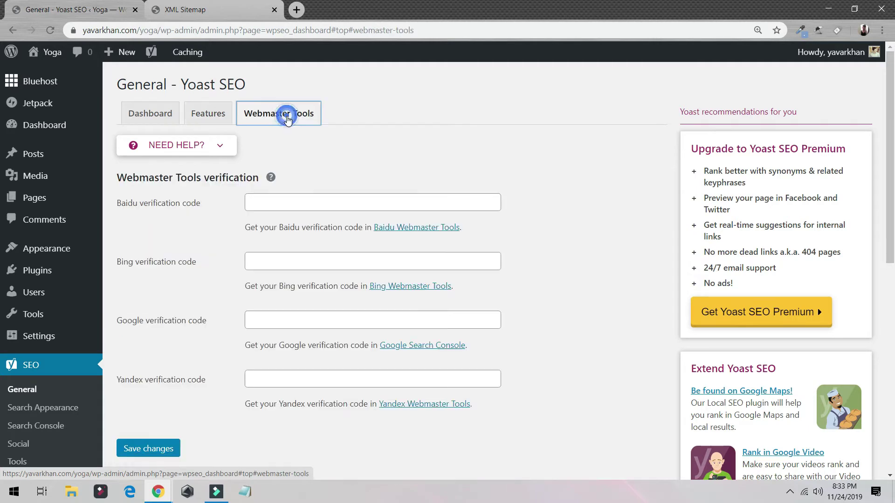
click(357, 327)
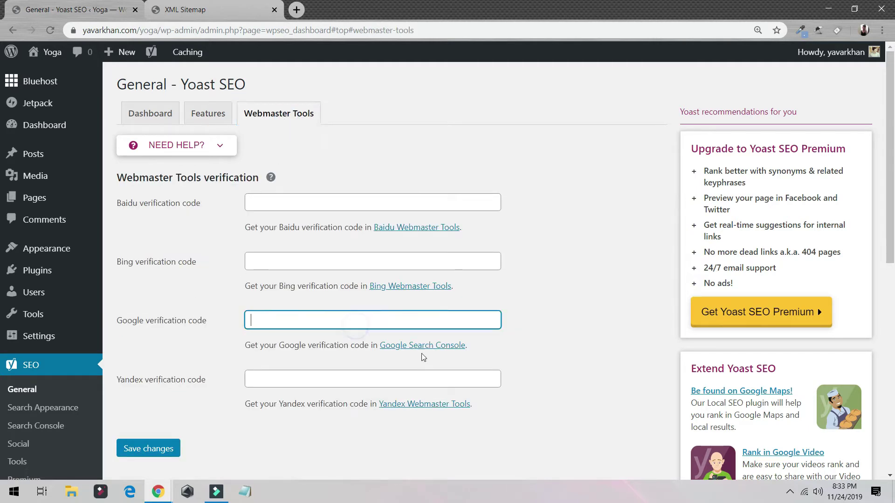
click(424, 347)
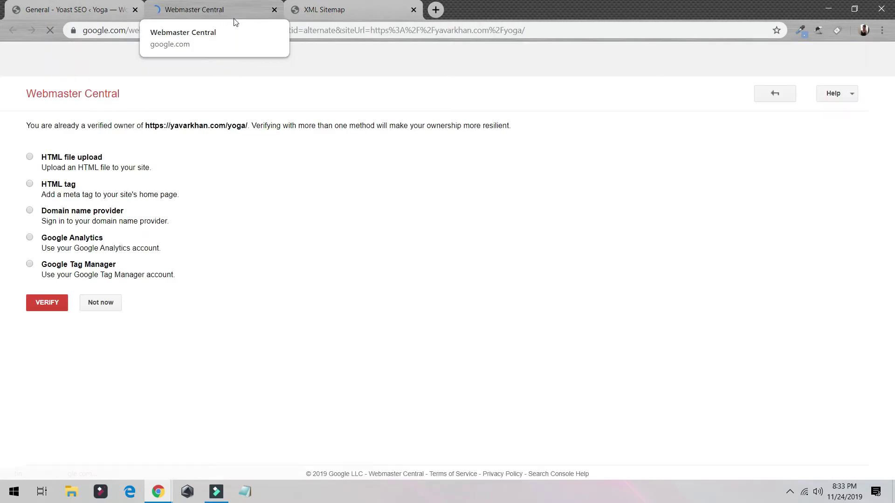
click(29, 184)
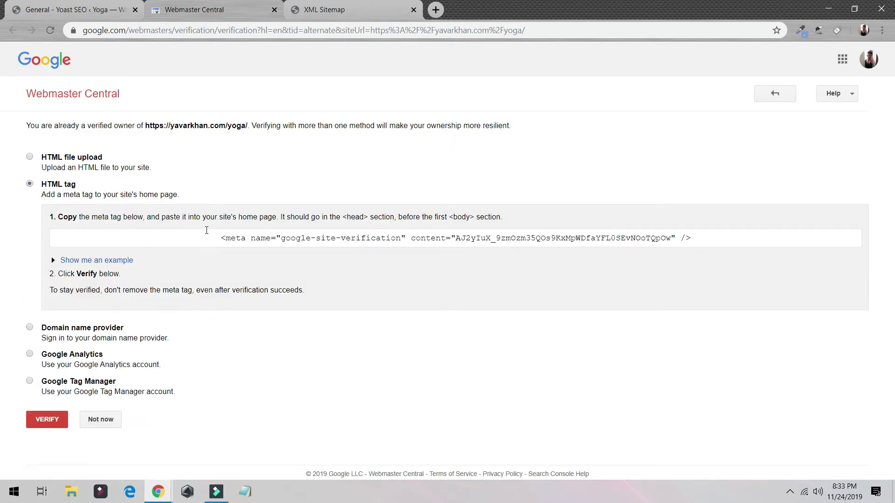
click(285, 238)
key(ctrl+c)
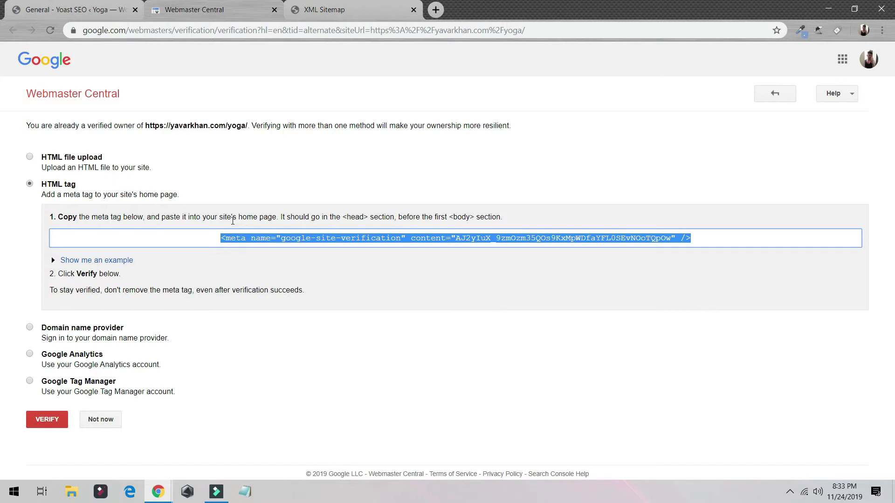
- Return to Yoast's Webmaster Tools settings, paste the copied meta tag as the Google verification code, and save the changes
click(102, 6)
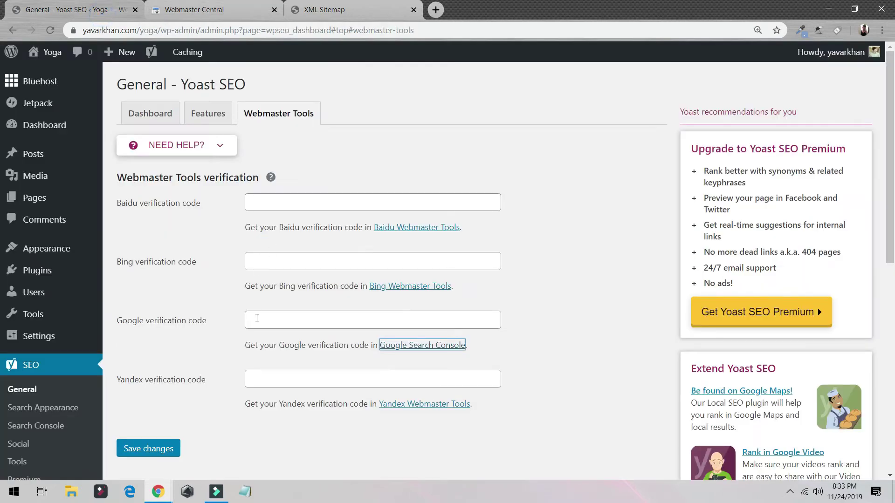
click(264, 319)
key(ctrl+v)
click(156, 449)
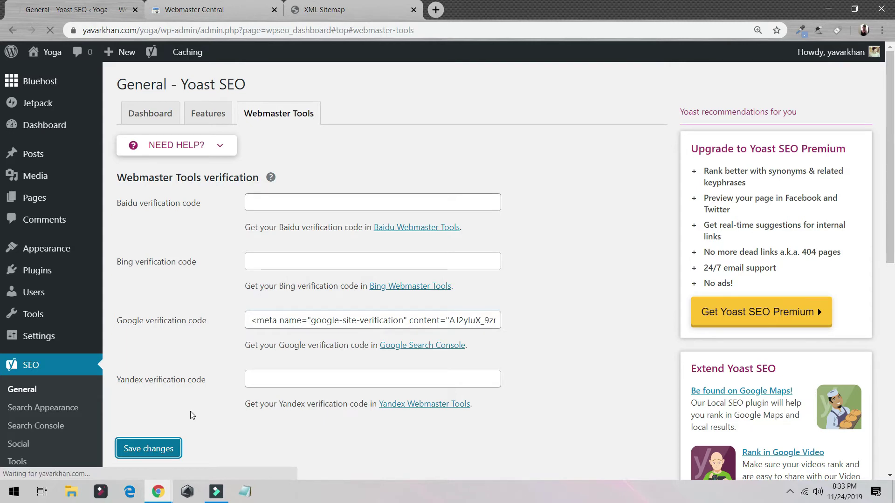
- Check the saved Google verification code in Yoast, and verify the site with the HTML tag method in Webmaster Central
click(212, 10)
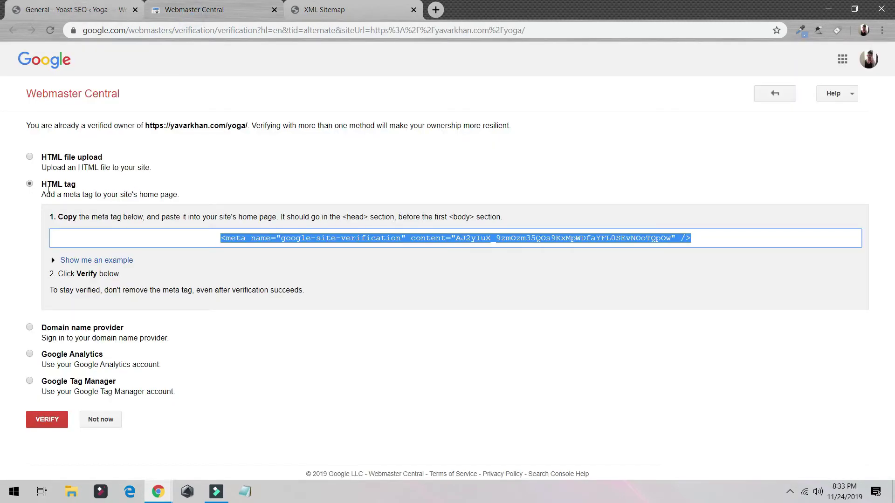
click(86, 5)
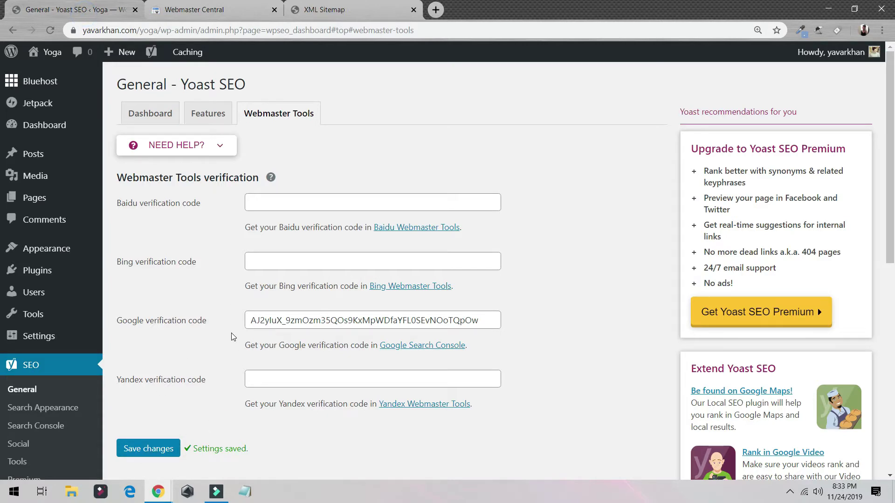
triple_click(122, 322)
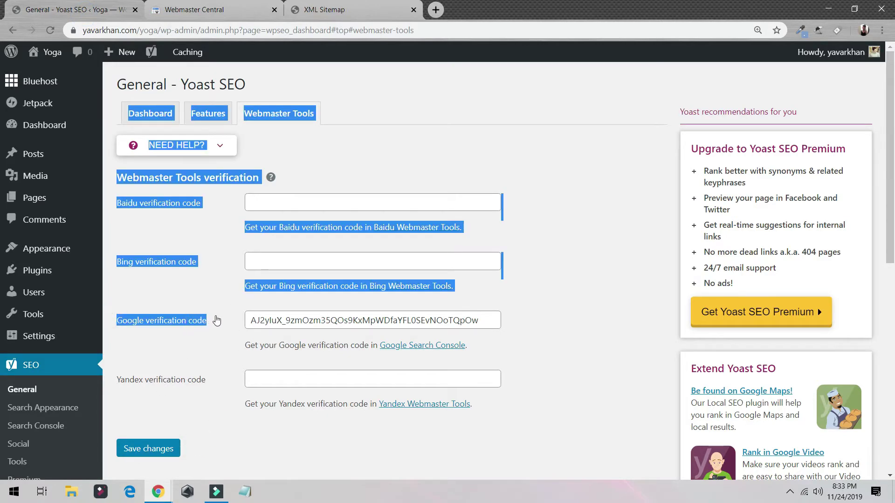
click(216, 310)
click(214, 10)
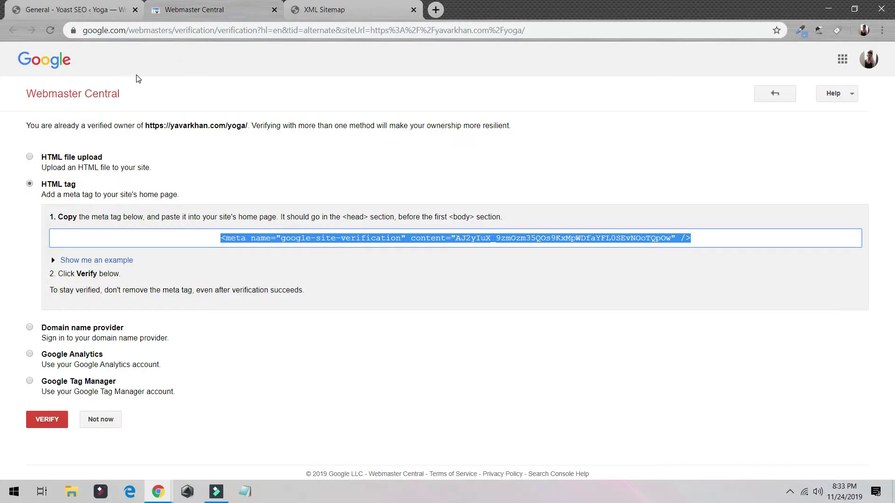
click(55, 421)
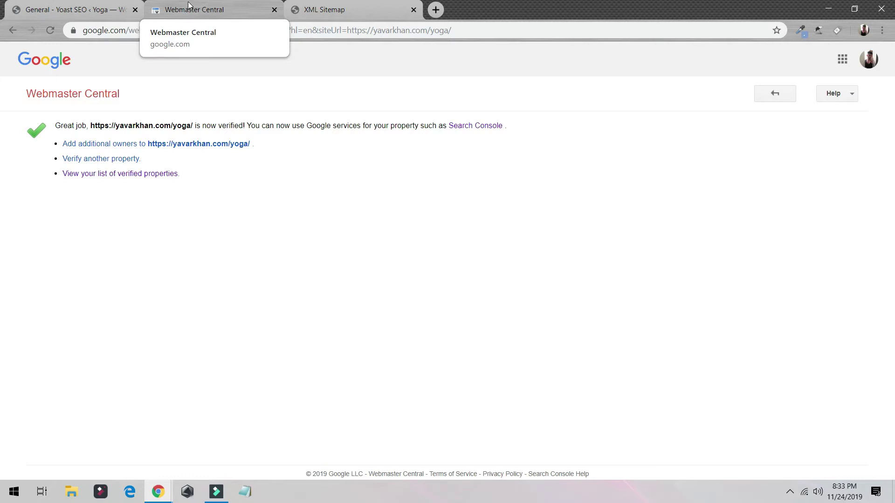
- Return to the Yoast general settings and review the Dashboard, Features and Webmaster Tools sections, ending at the Google verification code
click(64, 7)
key(ctrl+plus)
scroll(189, 153, down, 3)
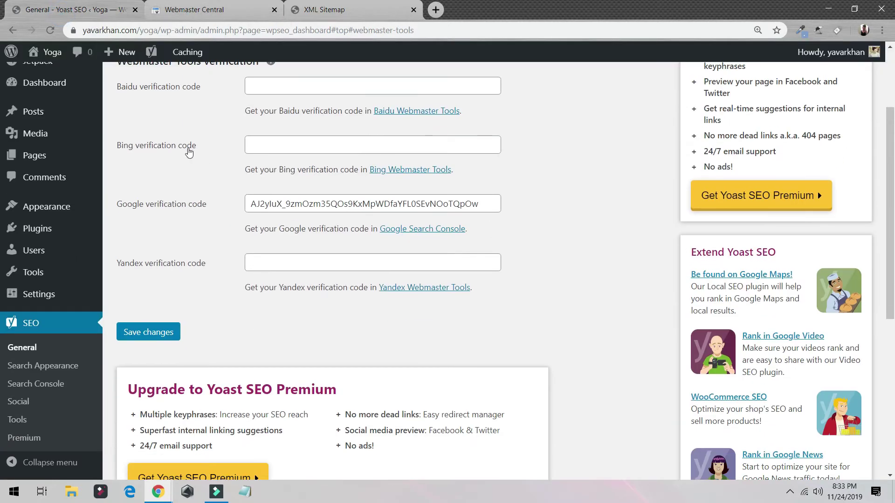
scroll(177, 144, up, 4)
click(144, 113)
scroll(285, 173, down, 5)
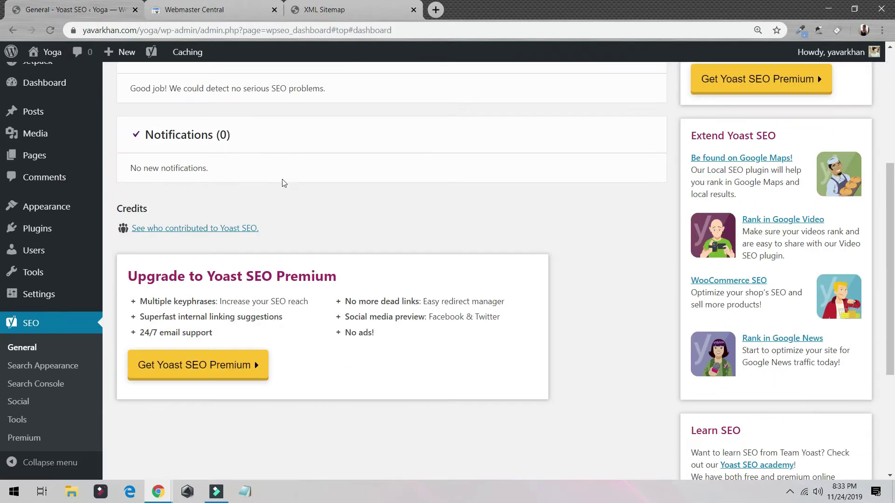
scroll(232, 200, up, 5)
click(209, 114)
scroll(230, 188, down, 10)
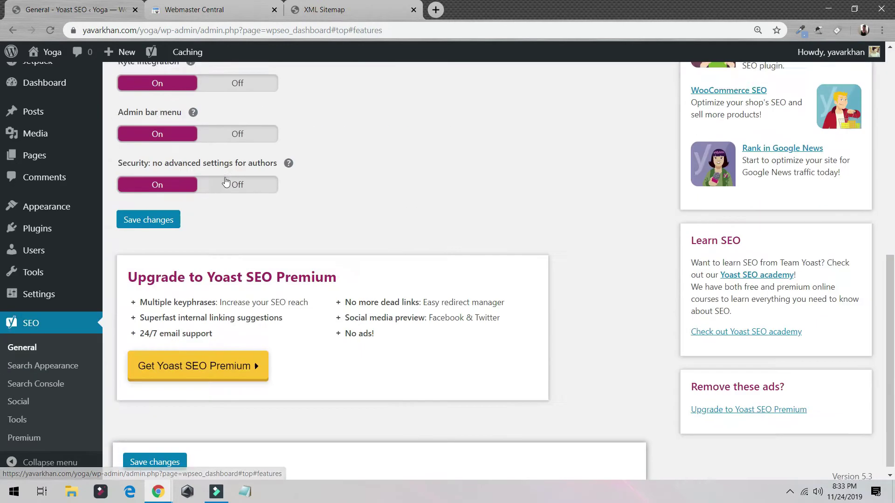
scroll(230, 188, up, 10)
click(304, 113)
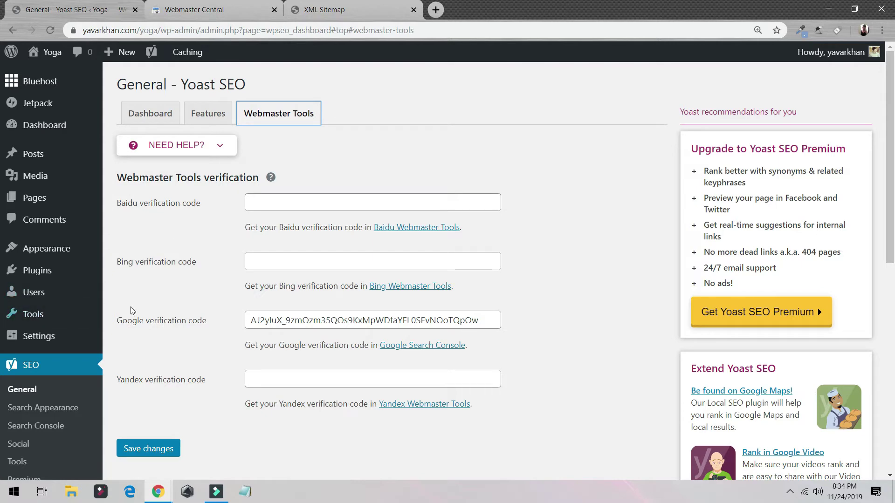
drag(118, 327, 513, 333)
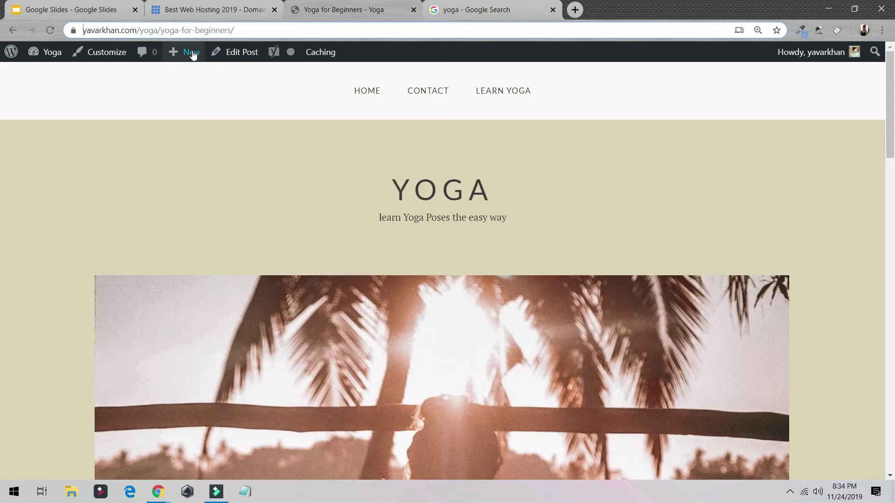
- Open the bookmarked YouTube channel in a new browser tab, view its home page, and return to the Yoast settings
mouse_move(206, 50)
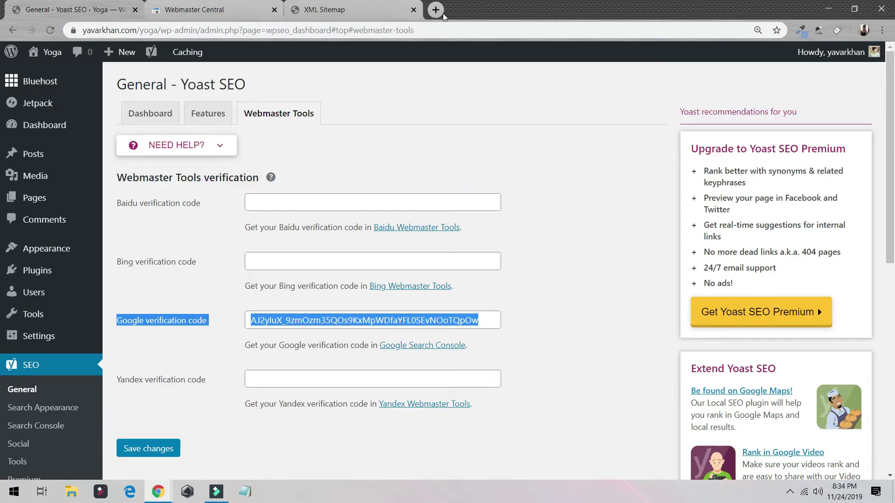
click(435, 10)
click(75, 49)
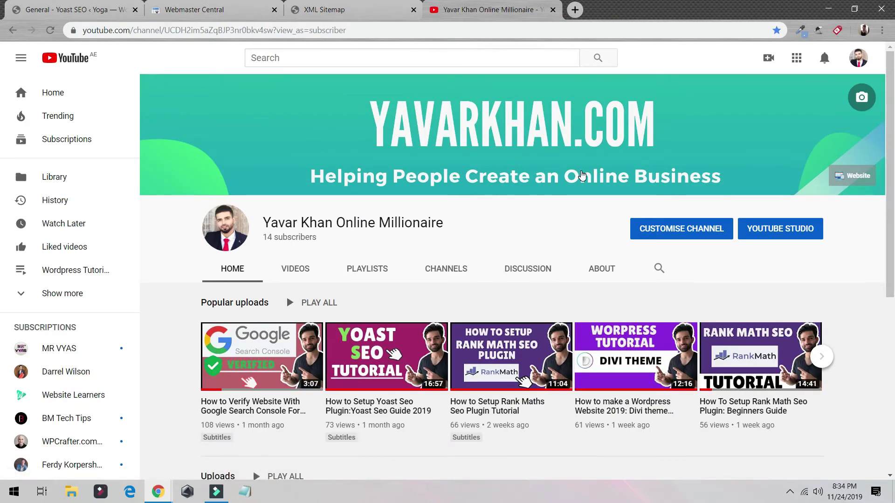
click(355, 10)
click(75, 10)
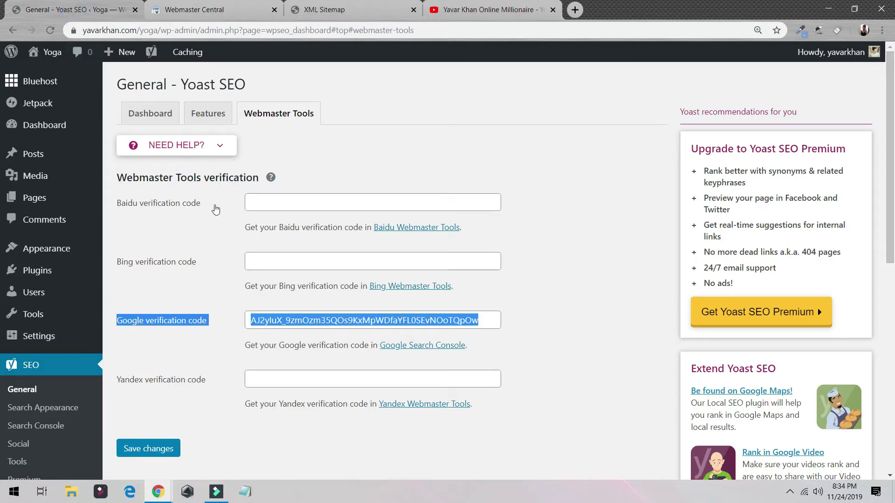
- Open the WordPress posts list and start a new post
scroll(216, 210, down, 5)
scroll(206, 295, up, 5)
click(37, 153)
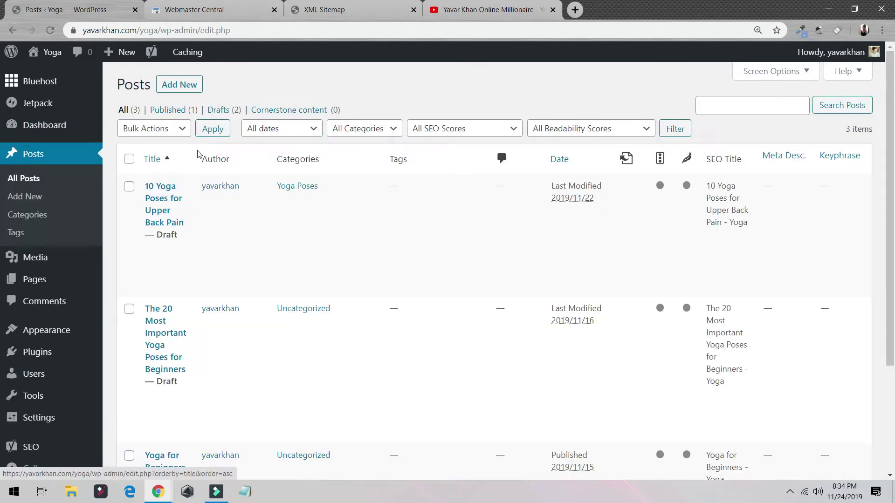
click(180, 84)
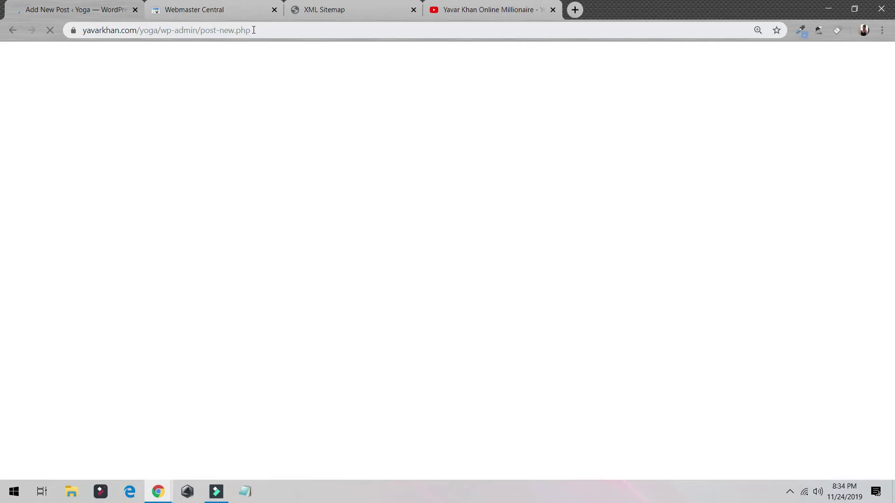
- Search Google for "yoga" in a new browser tab and examine the organic results for a competing article
click(575, 9)
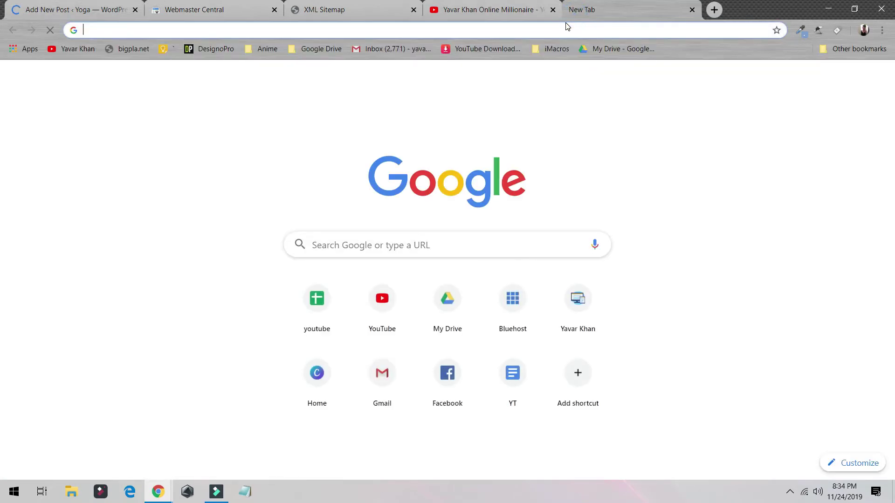
text(yoga)
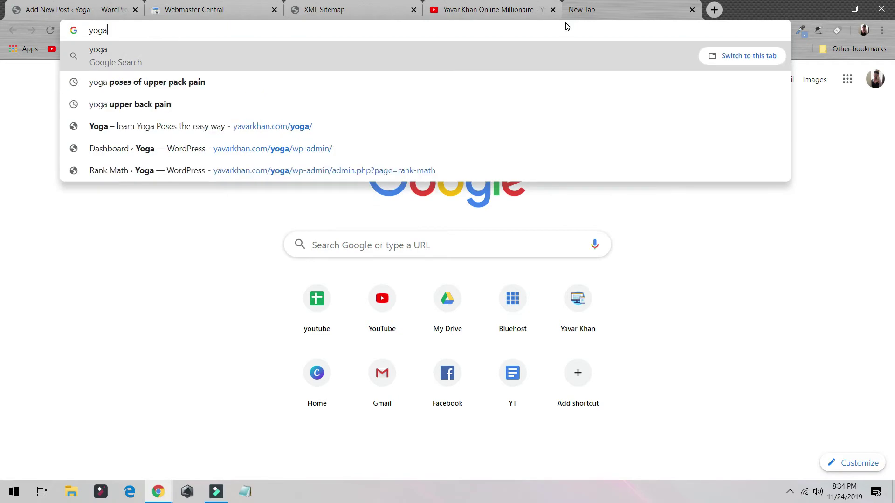
key(Return)
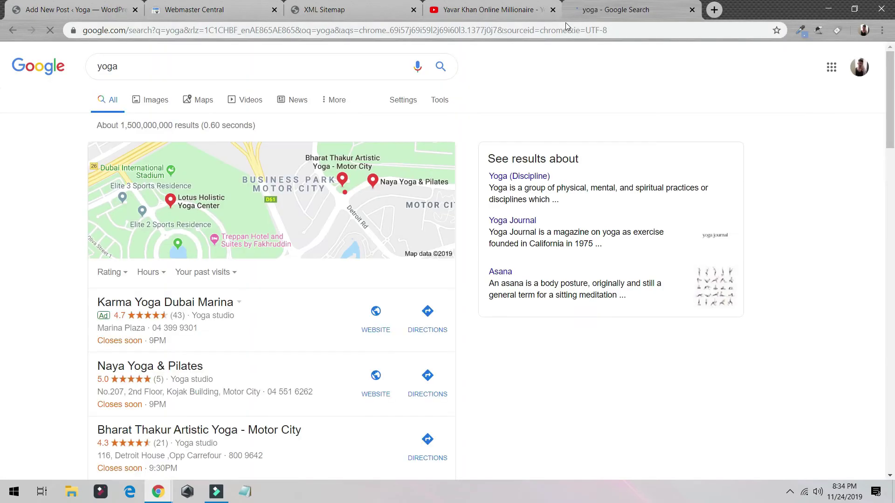
scroll(218, 195, down, 10)
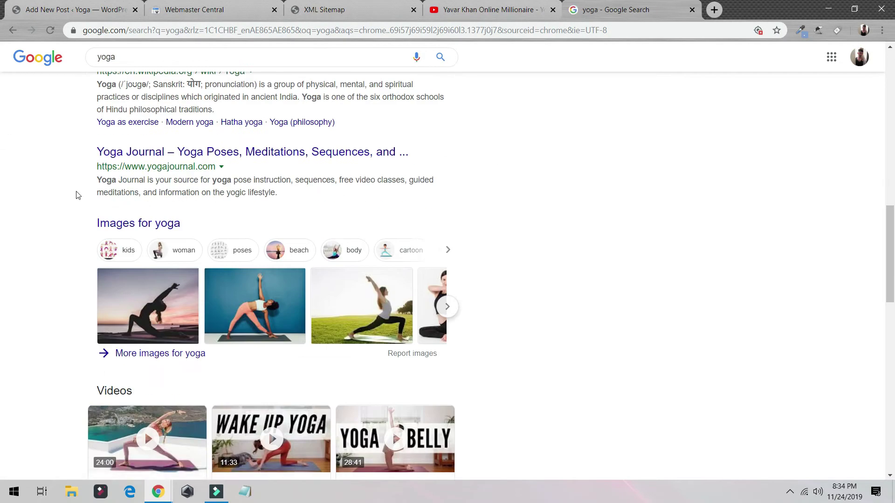
scroll(77, 194, up, 1)
scroll(84, 173, down, 3)
scroll(80, 164, down, 5)
scroll(110, 172, up, 12)
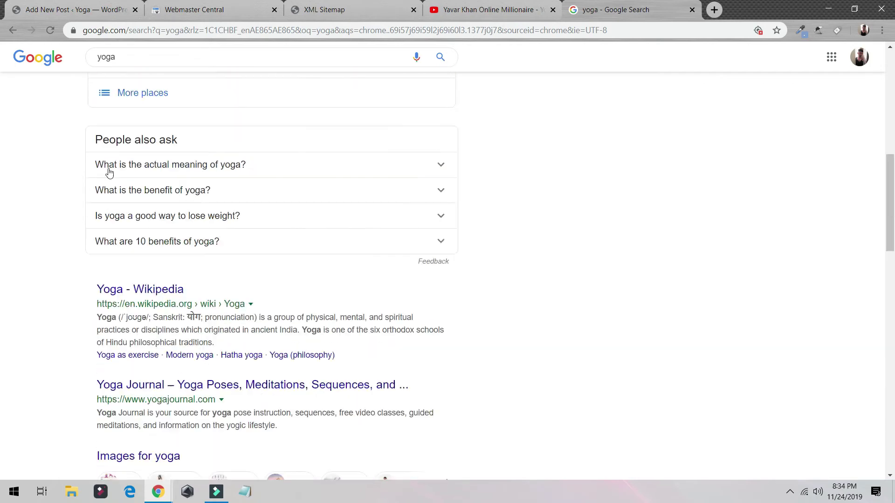
scroll(164, 196, down, 1)
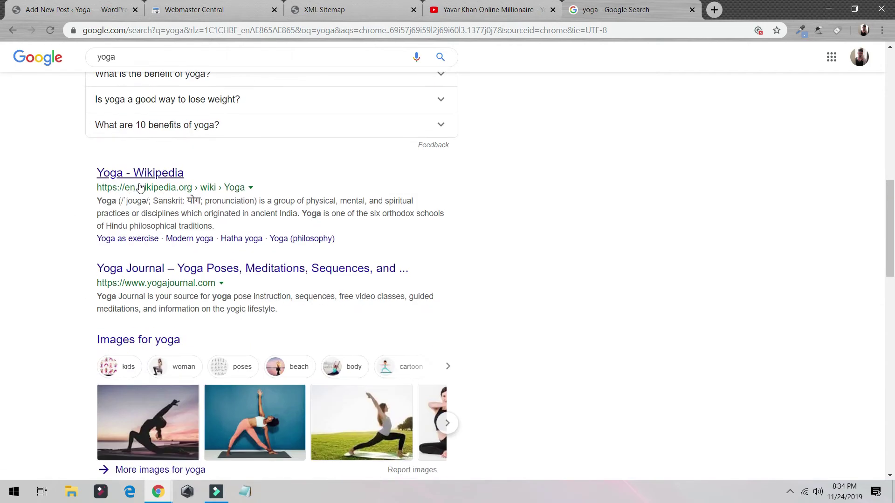
scroll(140, 191, down, 10)
scroll(9, 221, down, 2)
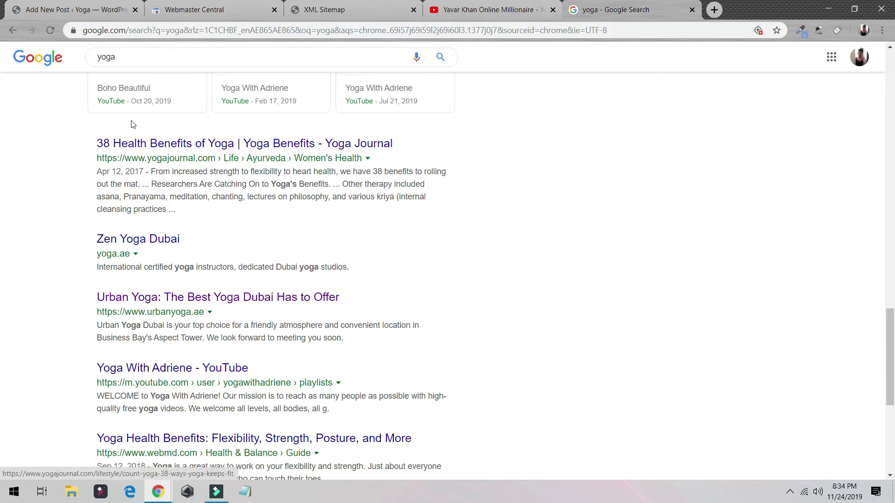
- Open Yoga Journal's "38 Health Benefits of Yoga" result separately, copy the article's URL, and close it
ctrl+click(148, 142)
click(669, 12)
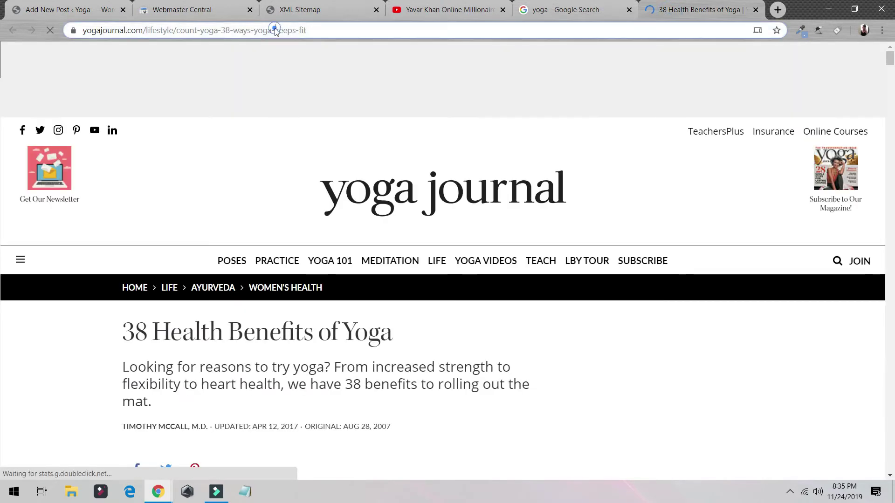
click(274, 29)
key(ctrl+c)
scroll(496, 191, down, 20)
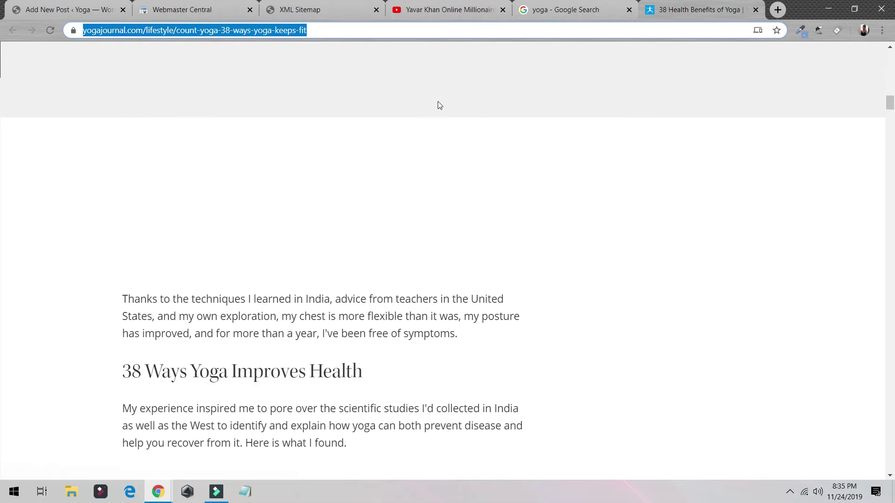
key(ctrl+w)
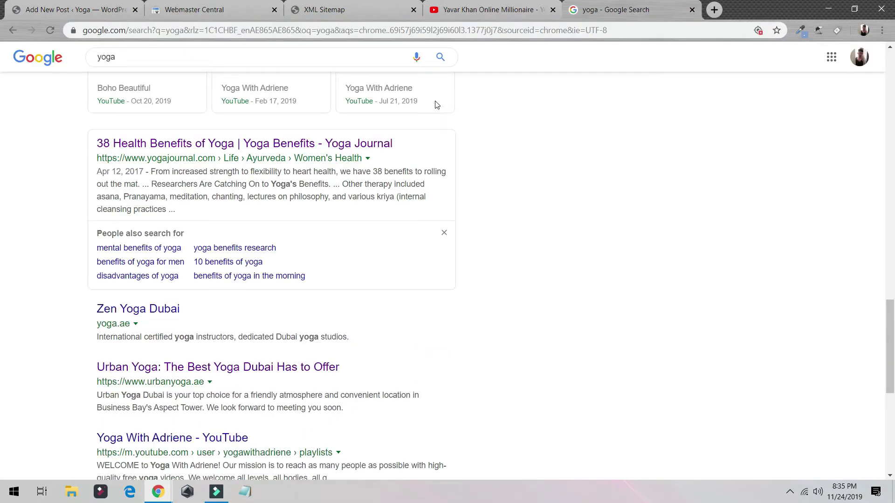
- Search Google for "ubersuggest" in a new browser tab and open Neil Patel's free keyword tool
click(714, 10)
text(uber)
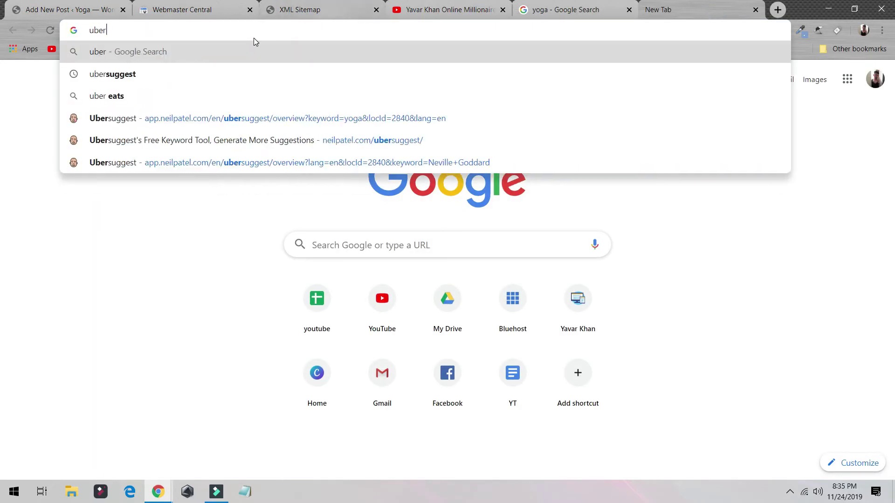
click(114, 74)
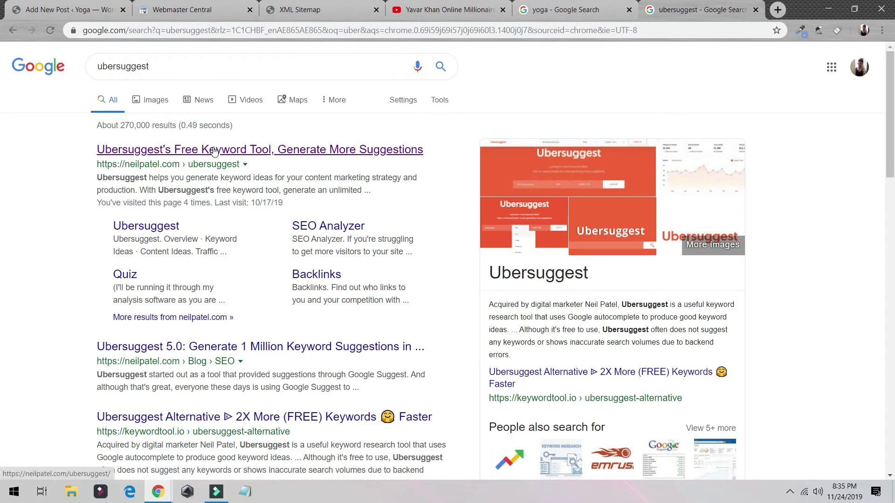
click(215, 150)
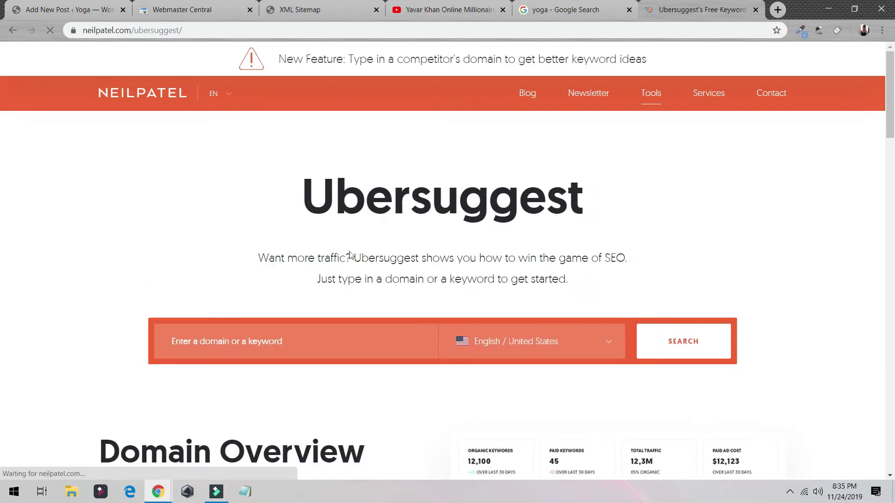
- Search Ubersuggest for the copied Yoga Journal article URL, signing in with a Google account to view the domain overview
click(347, 341)
key(ctrl+v)
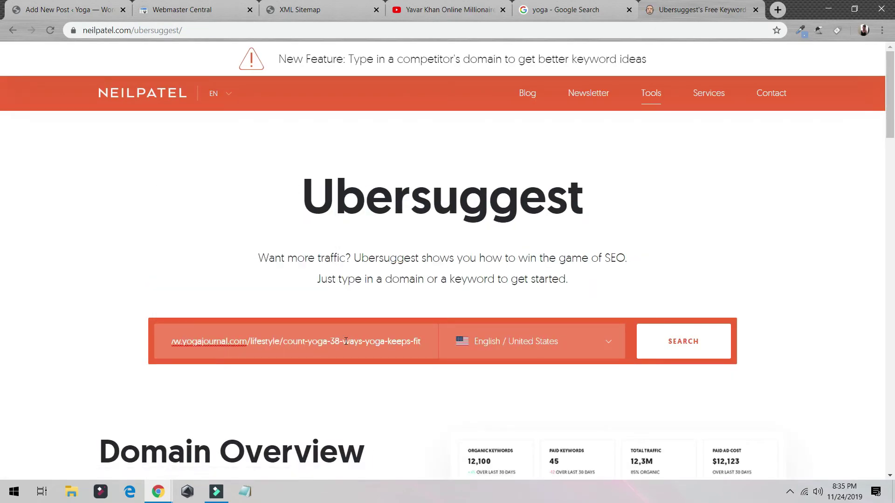
click(704, 353)
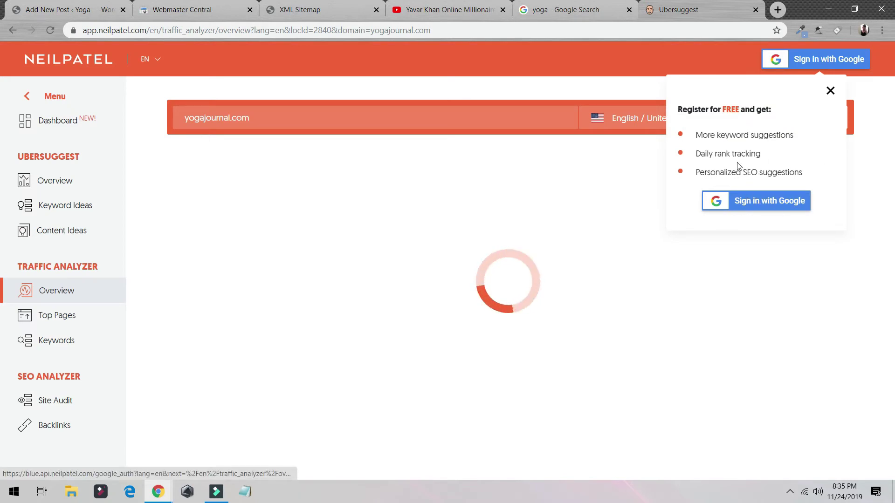
click(749, 200)
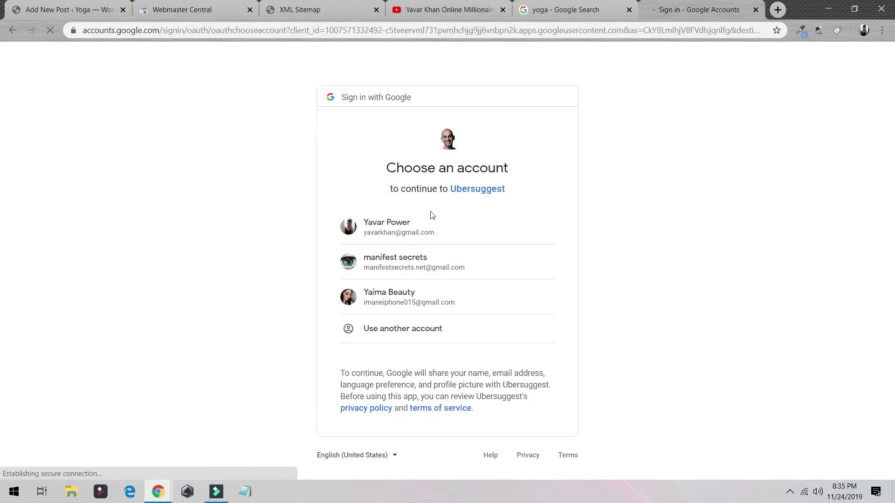
click(413, 213)
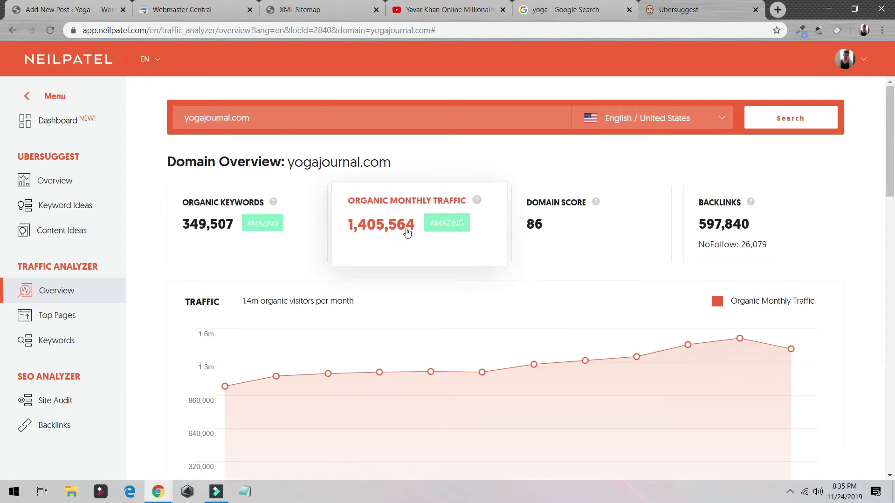
scroll(410, 228, down, 3)
scroll(318, 181, up, 3)
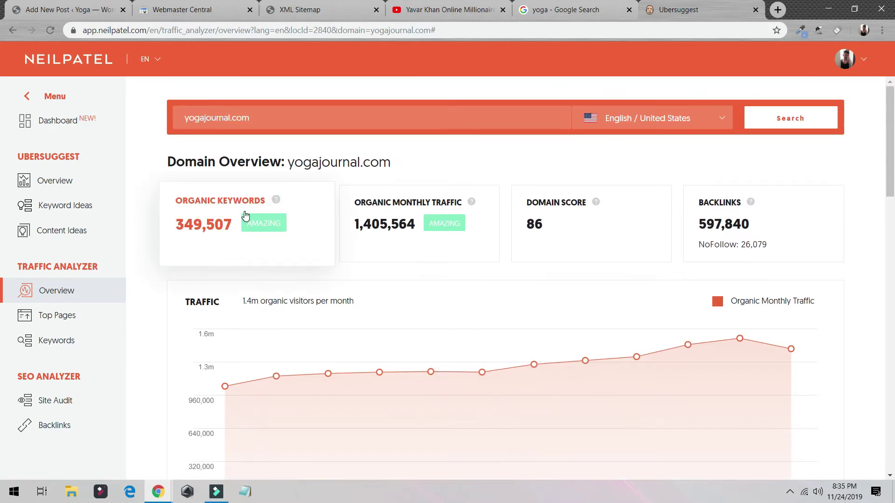
- Review Yoga Journal's domain overview and its Top Pages report, including the estimated visits, backlinks and social shares of each page
scroll(250, 223, down, 8)
scroll(248, 213, down, 8)
scroll(343, 248, up, 2)
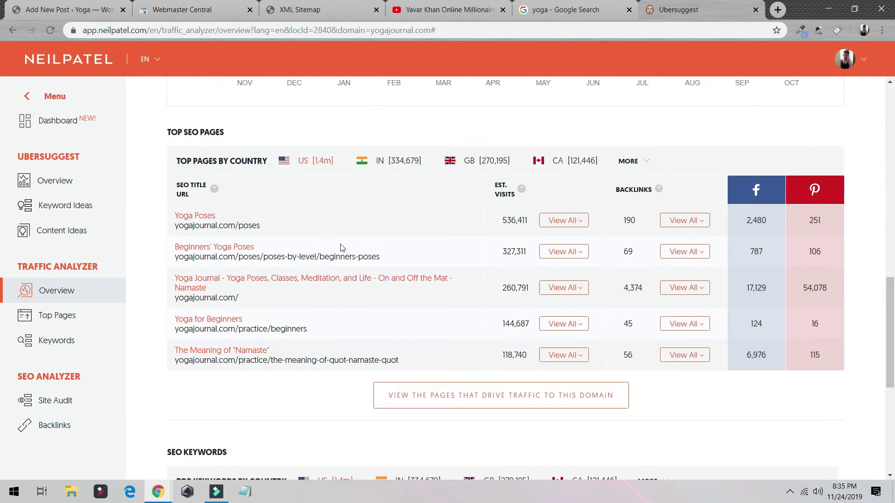
click(69, 314)
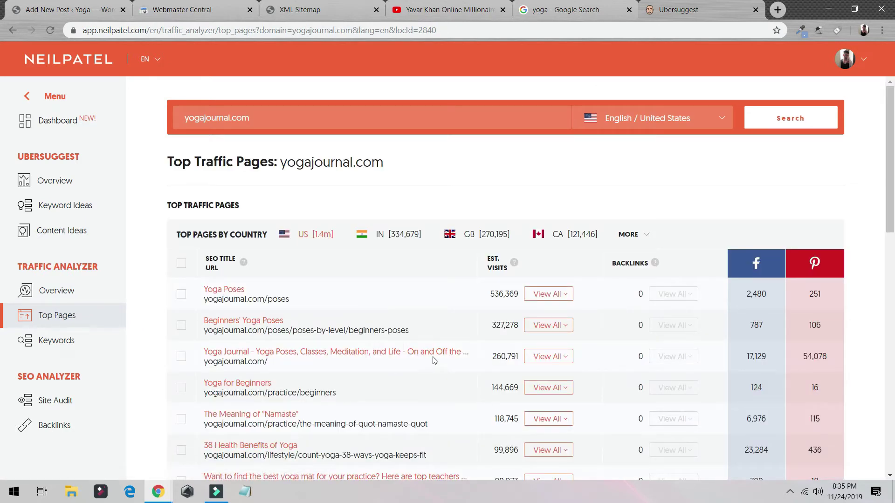
scroll(813, 219, down, 3)
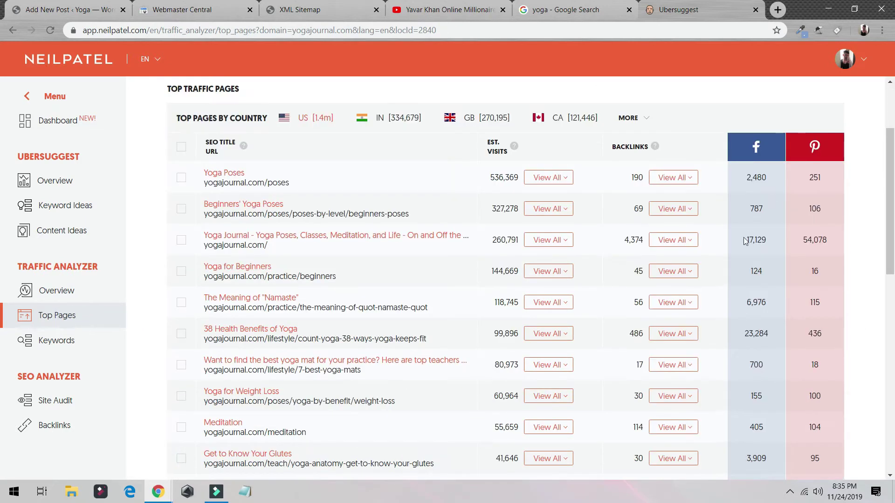
drag(737, 242, 829, 228)
scroll(327, 169, down, 6)
scroll(429, 192, down, 4)
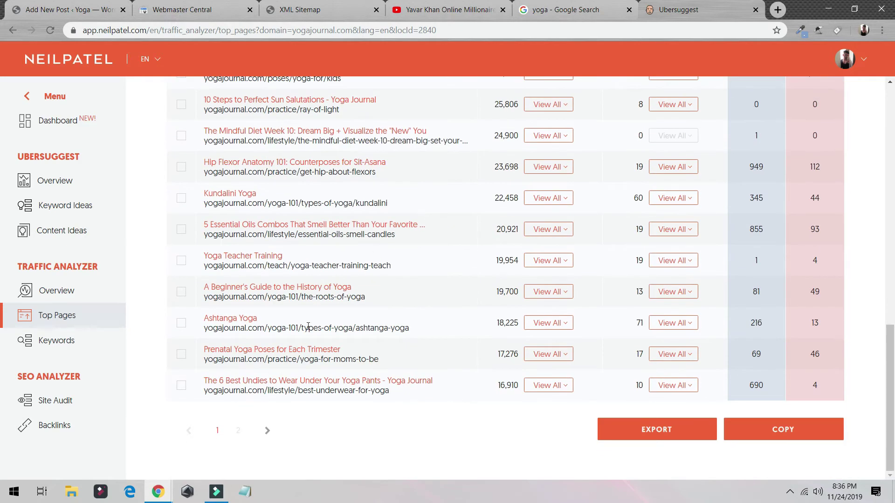
scroll(420, 380, up, 6)
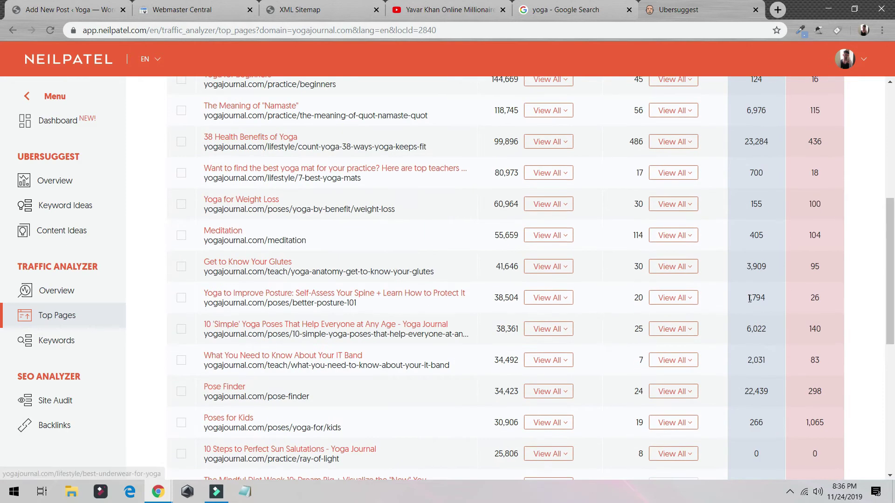
- Open the "Get to Know Your Glutes" article from the top pages list in a separate browser tab and view its opening section
middle_click(261, 267)
click(688, 13)
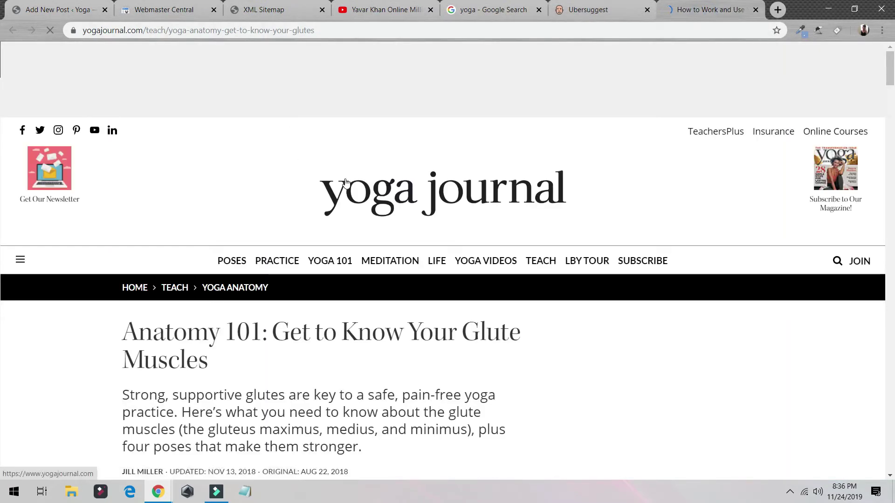
scroll(233, 208, down, 3)
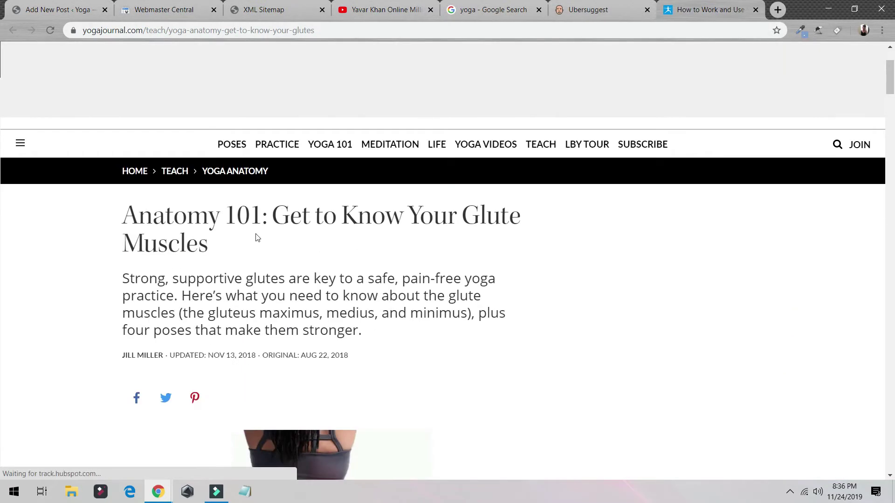
scroll(299, 228, down, 7)
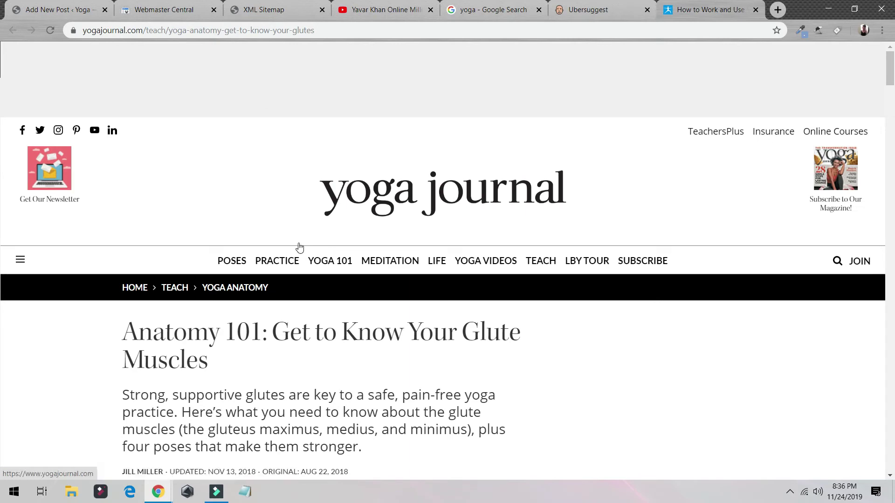
scroll(270, 181, down, 8)
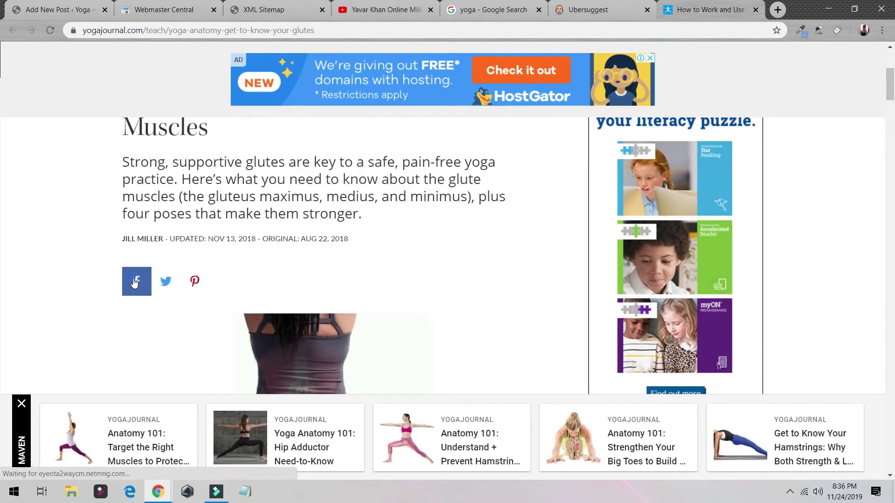
- Check the glutes article's Facebook share window, close it without posting, and look through the article text
click(136, 281)
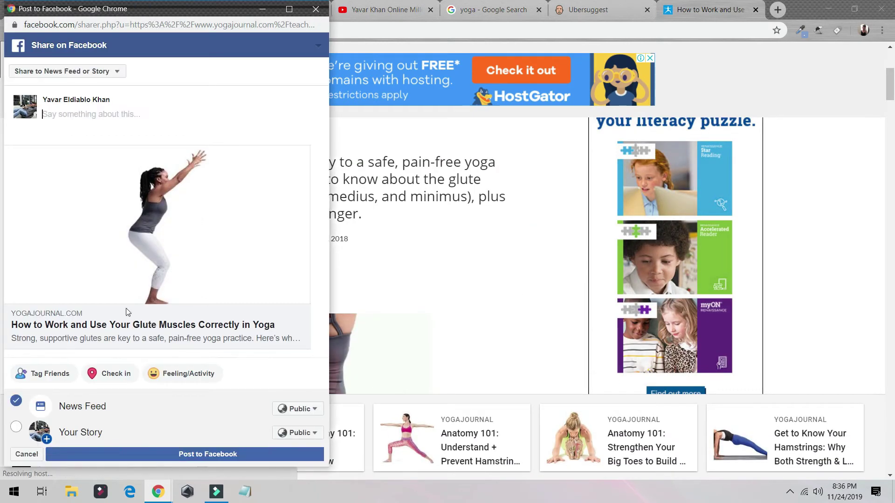
click(316, 8)
click(239, 87)
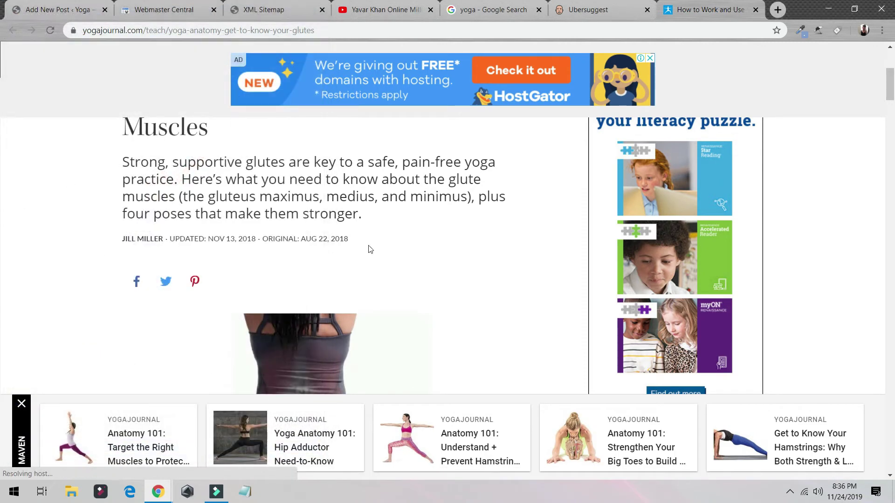
scroll(185, 252, down, 10)
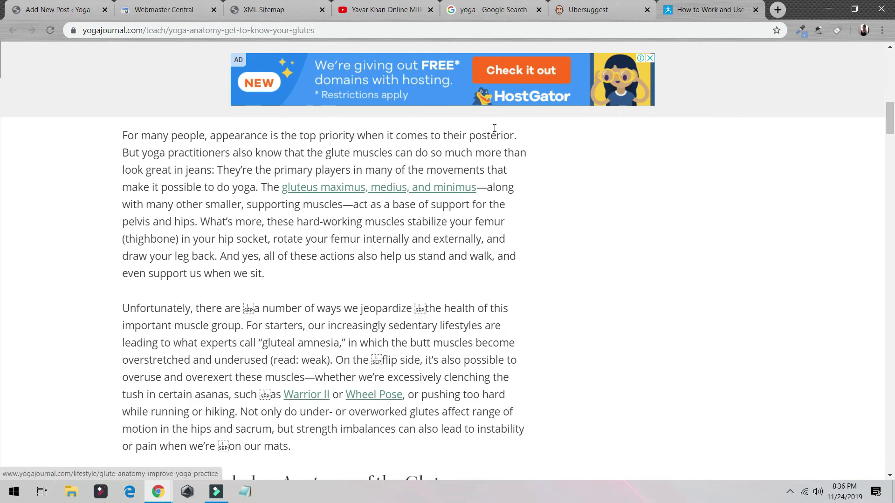
- Return to Ubersuggest, open the Keywords report for yogajournal.com, and compare the keywords by search volume and SEO difficulty
key(ctrl+shift+Tab)
scroll(489, 163, down, 5)
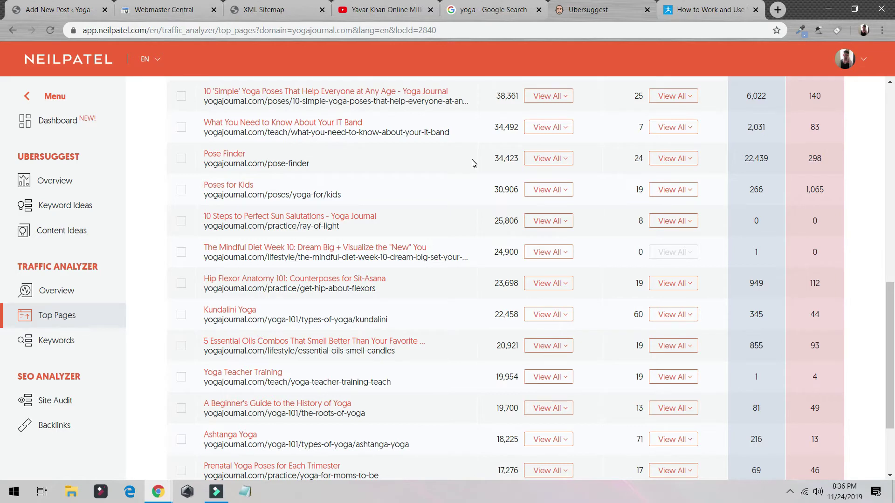
scroll(464, 333, down, 3)
scroll(463, 282, up, 15)
click(41, 340)
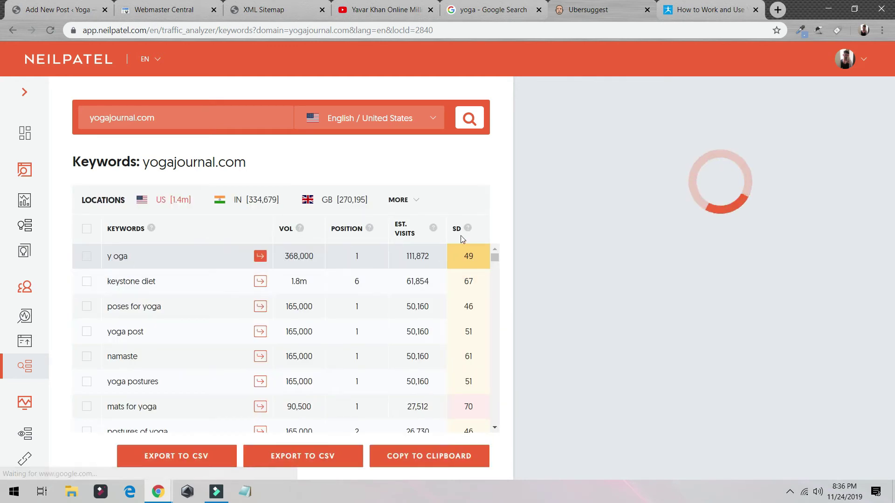
scroll(461, 280, down, 5)
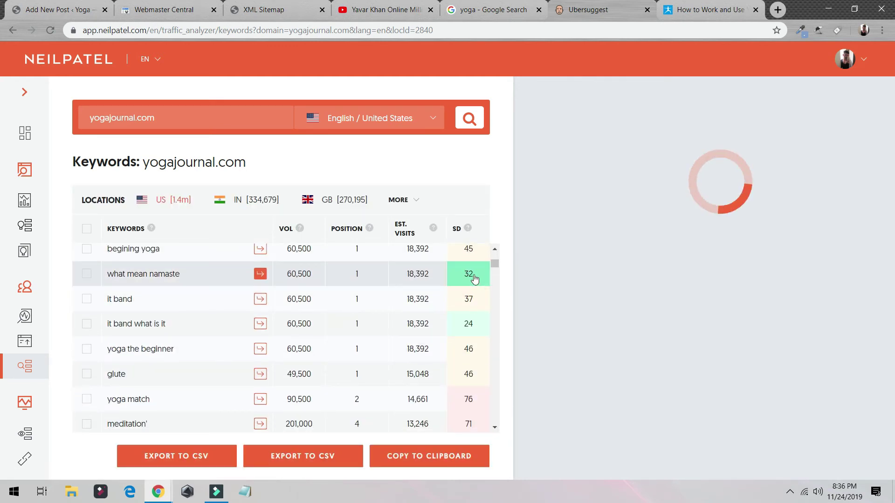
mouse_move(467, 229)
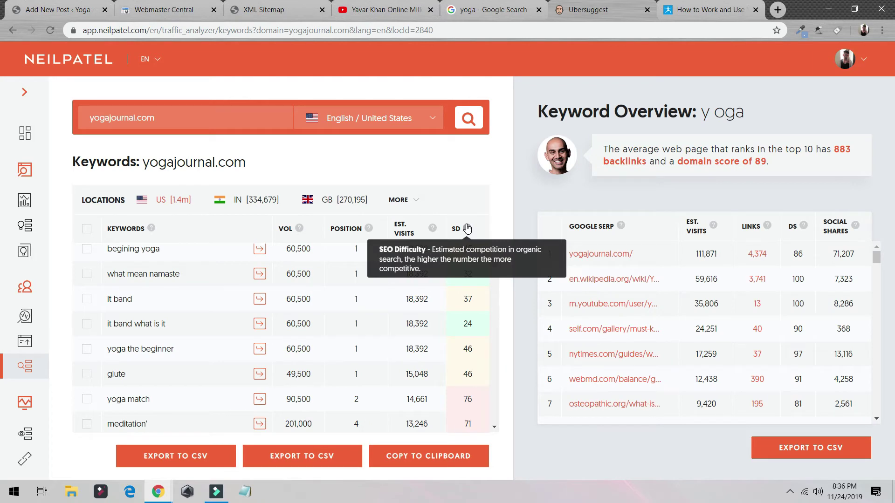
scroll(476, 270, up, 5)
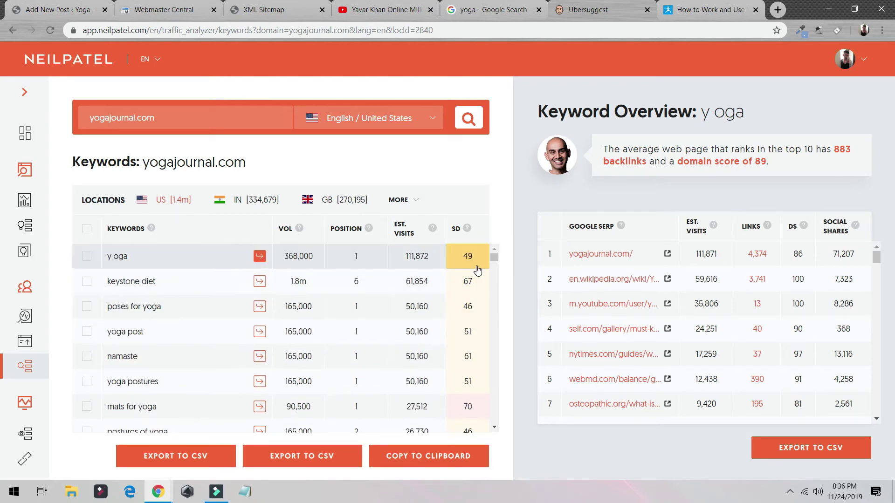
scroll(466, 303, down, 7)
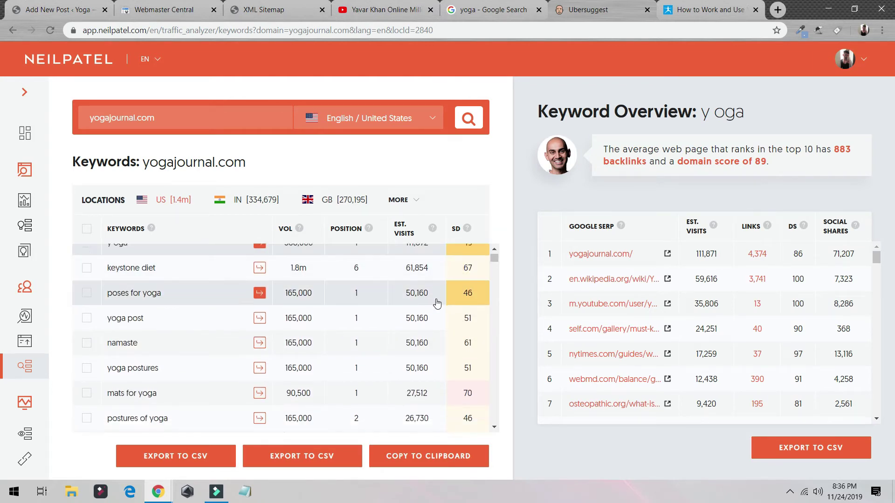
scroll(451, 321, down, 5)
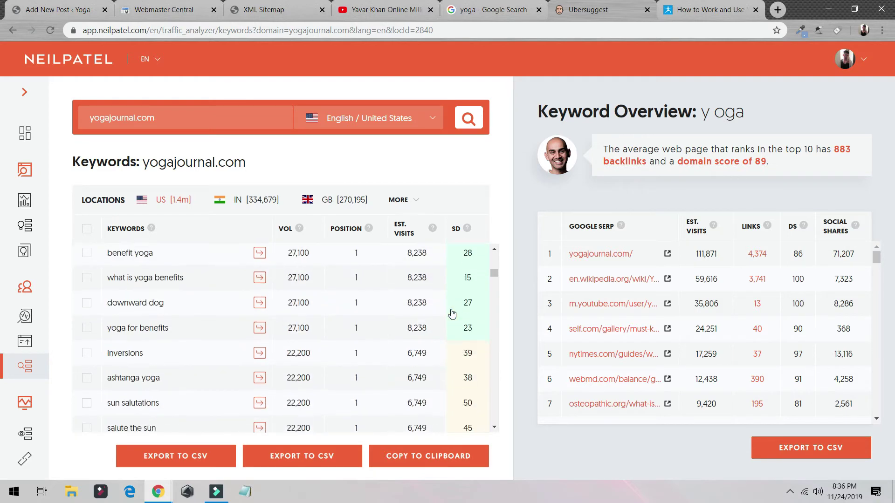
scroll(452, 328, up, 3)
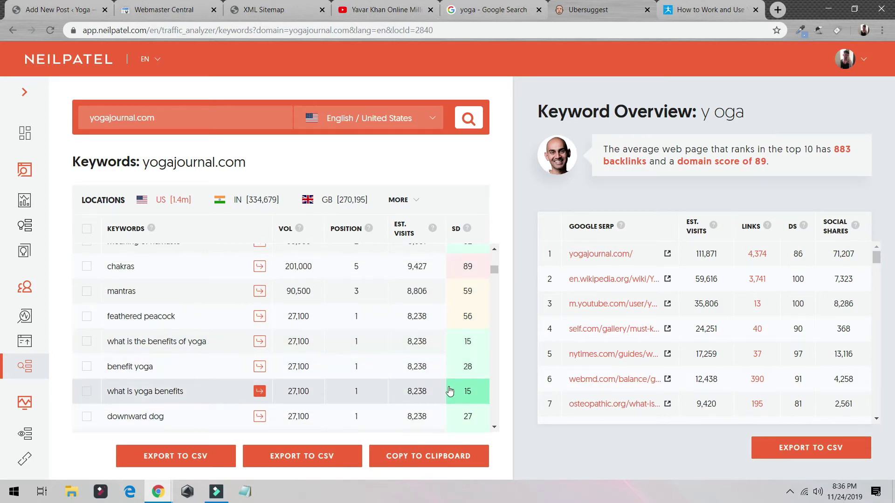
- Copy the keyword "what is yoga benefits" from the Ubersuggest keyword list
triple_click(158, 396)
triple_click(109, 396)
key(ctrl+c)
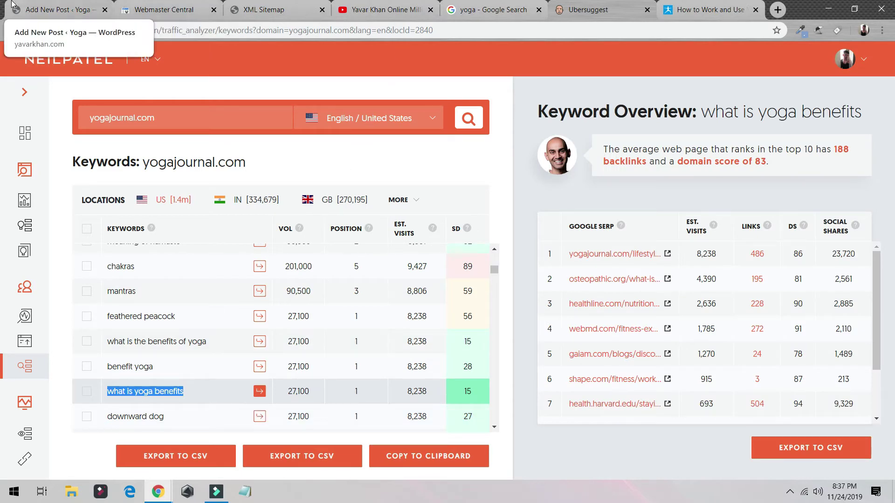
- Enter "what is yoga benefits" as the new WordPress post's title and Yoast focus keyphrase, and save the post as a draft
click(56, 10)
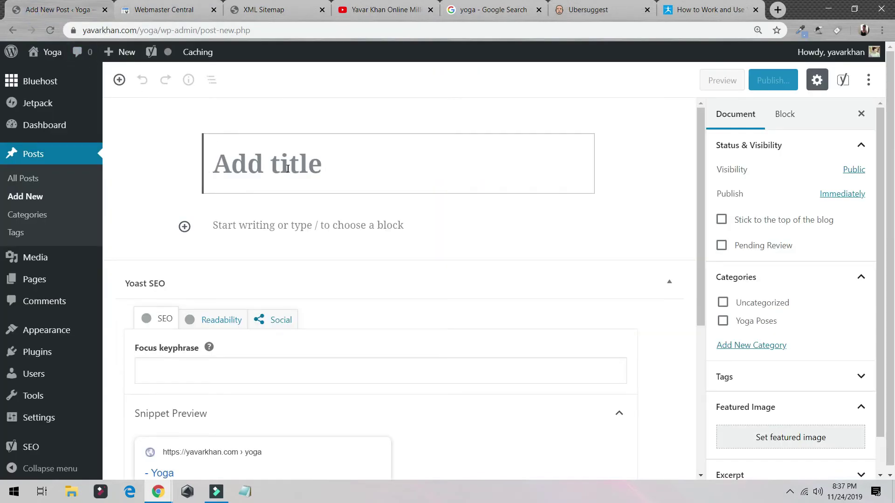
key(ctrl+v)
scroll(172, 267, down, 3)
click(164, 249)
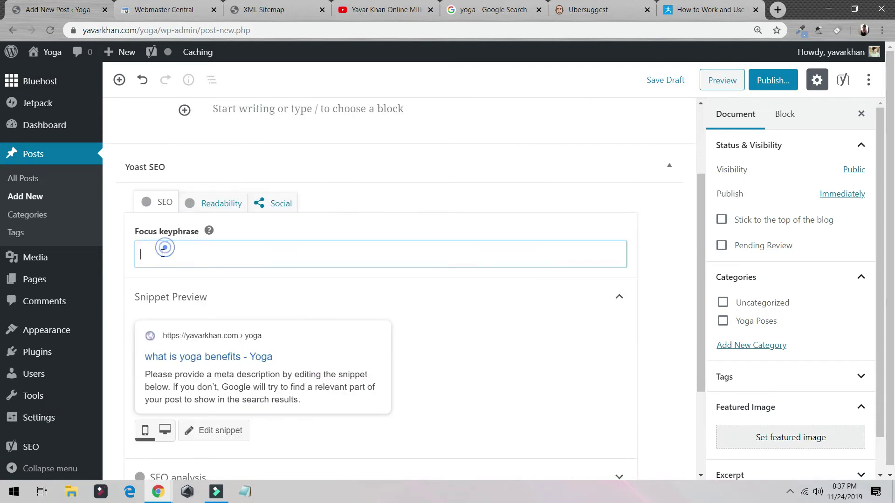
key(ctrl+v)
scroll(466, 209, up, 3)
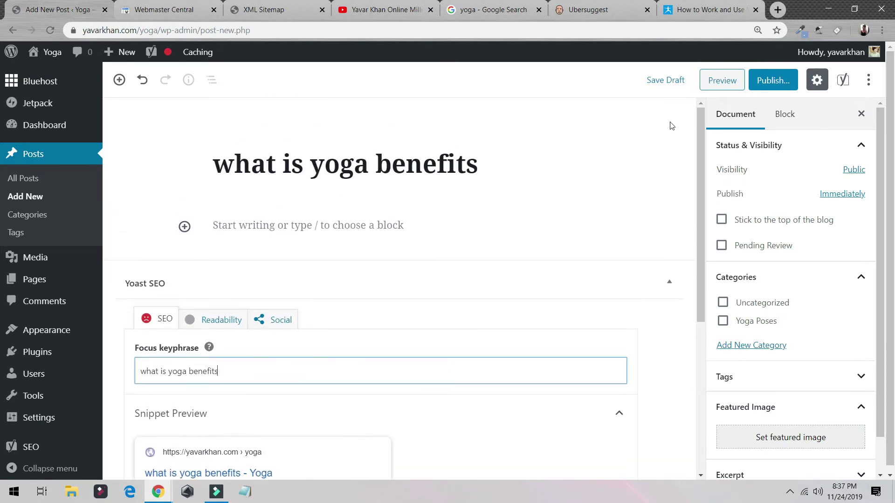
click(662, 80)
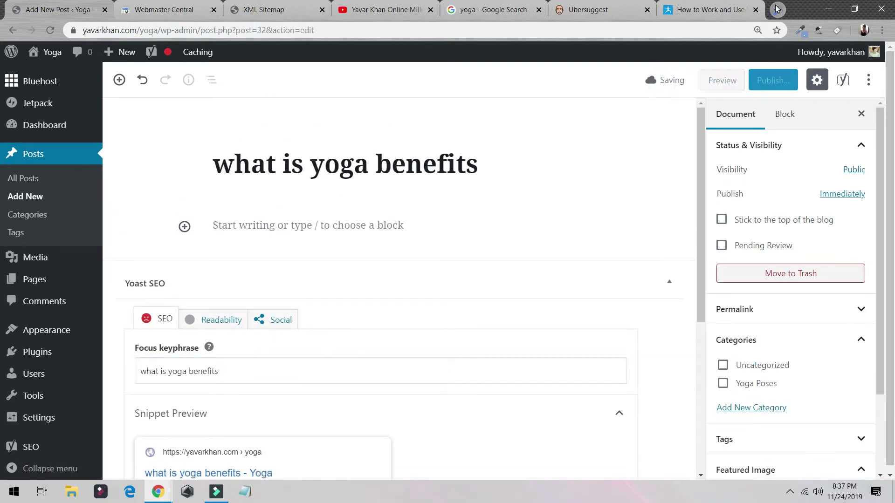
- Search Google for "what is yoga benefits" in a new browser tab
click(777, 10)
text(google)
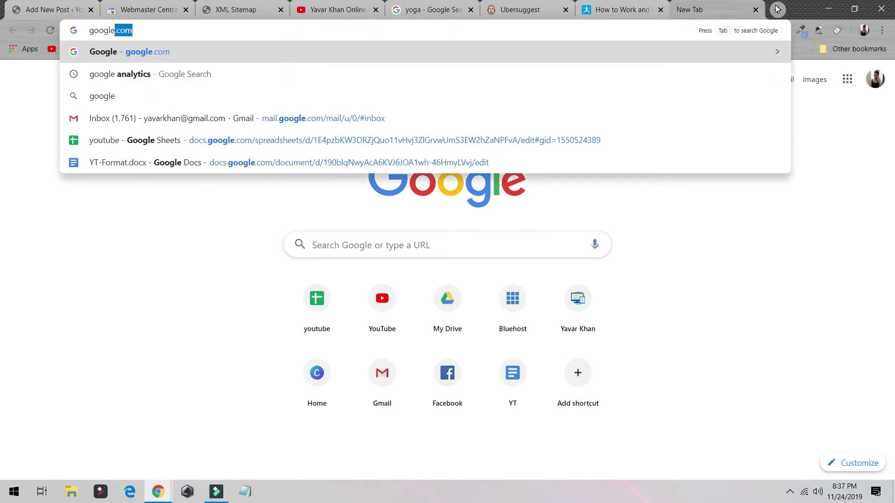
key(Return)
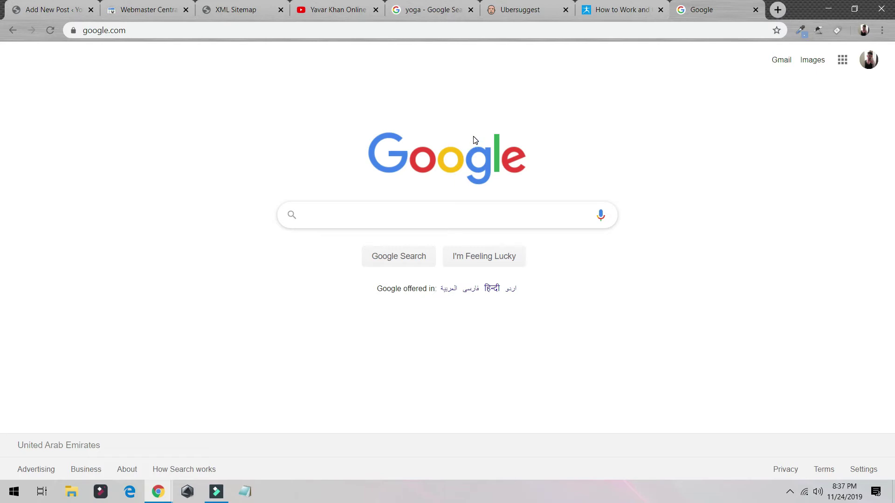
click(84, 4)
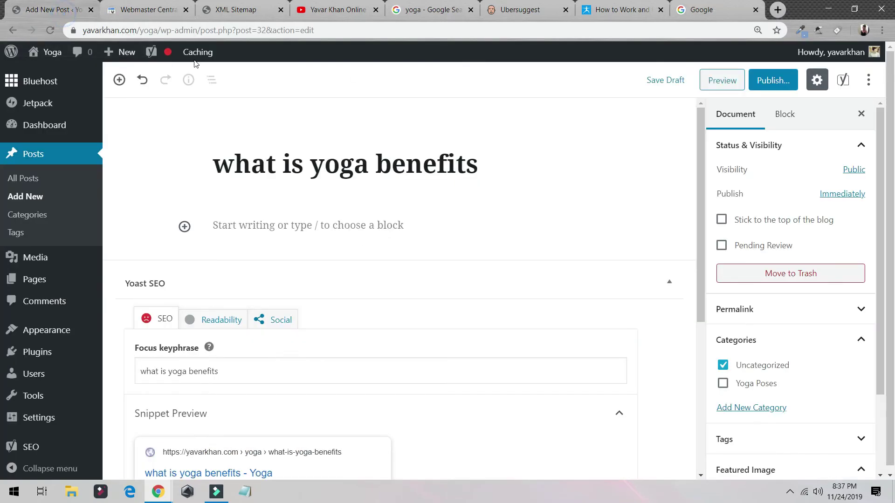
click(735, 6)
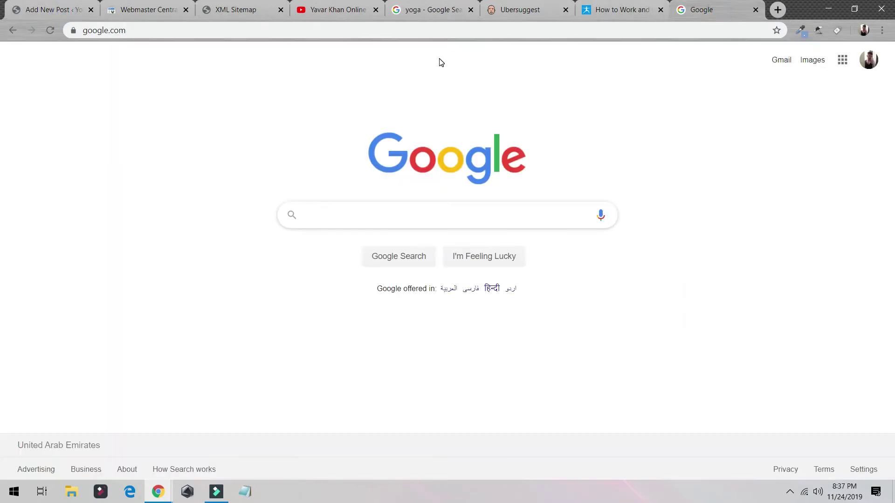
key(ctrl+v)
key(Return)
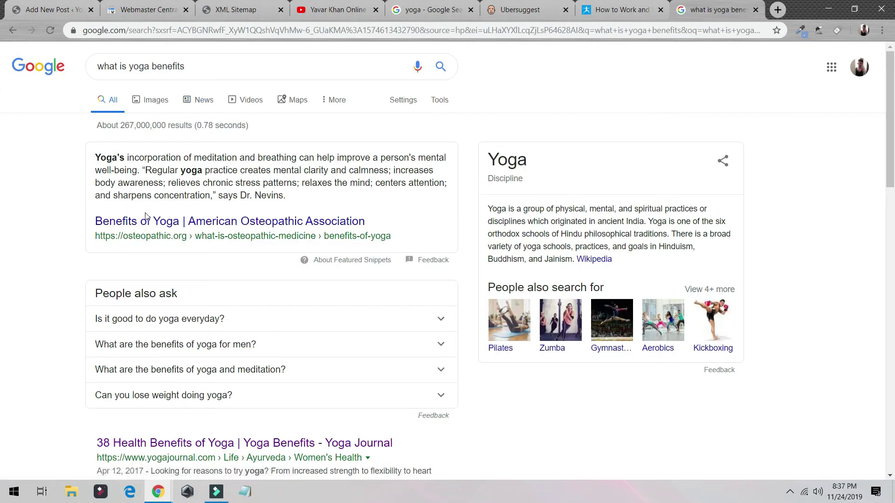
- Copy "Looking for reasons to try yoga? From increased strength to flexibility to heart health," from the Yoga Journal result's description
scroll(149, 207, down, 2)
scroll(120, 197, up, 2)
scroll(175, 213, down, 6)
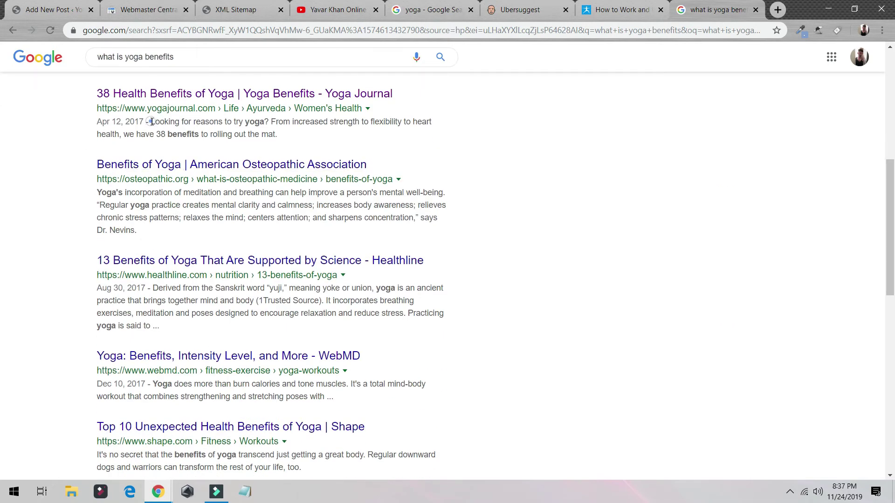
mouse_move(151, 122)
mouse_down()
mouse_move(355, 123)
mouse_move(307, 139)
mouse_move(121, 135)
mouse_up()
key(ctrl+c)
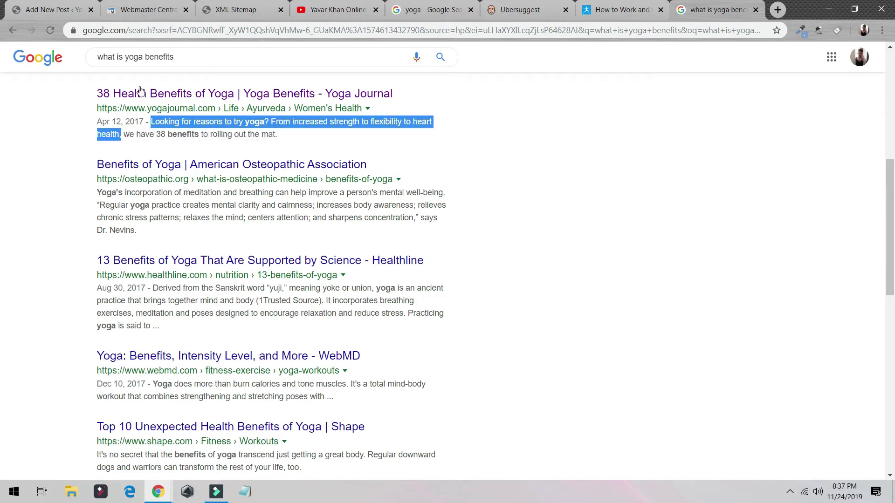
- Paste the copied Yoga Journal sentence into the draft post's Yoast meta description
click(235, 9)
click(328, 9)
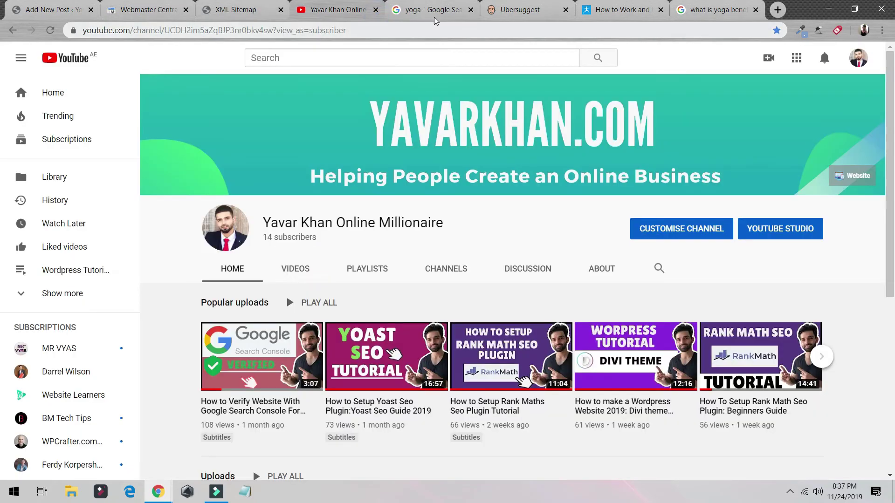
click(51, 9)
scroll(219, 317, down, 2)
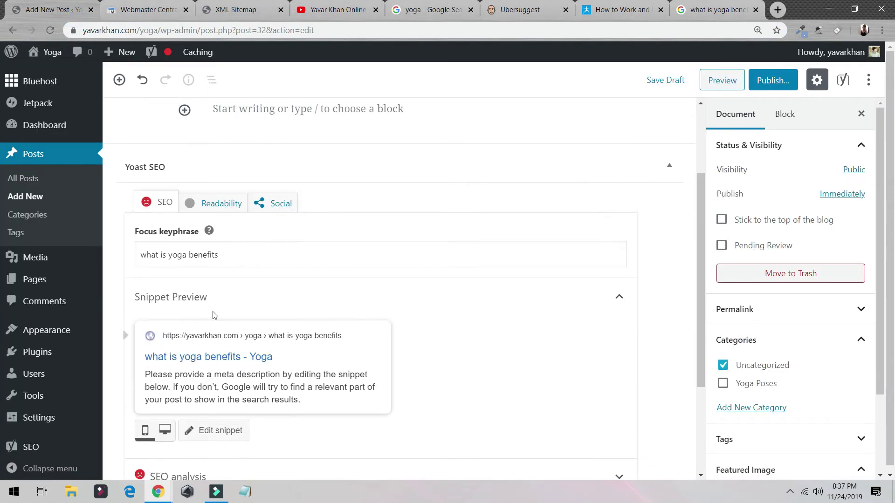
click(191, 381)
click(716, 9)
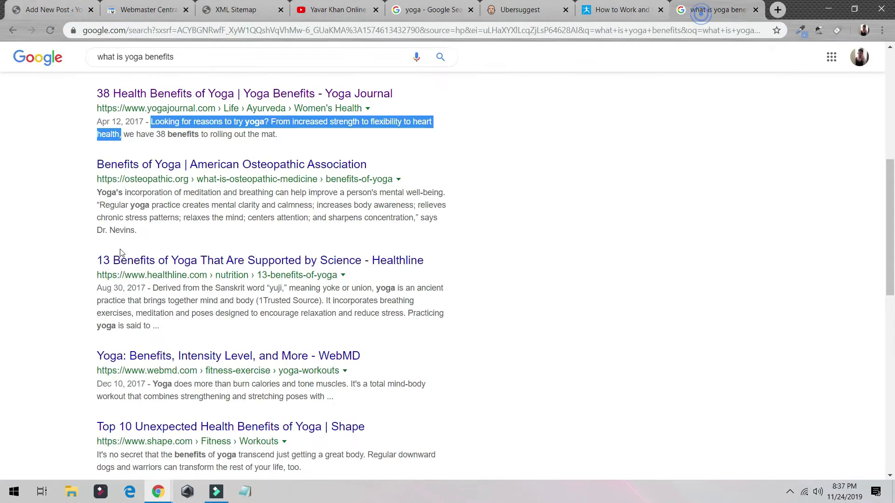
click(44, 14)
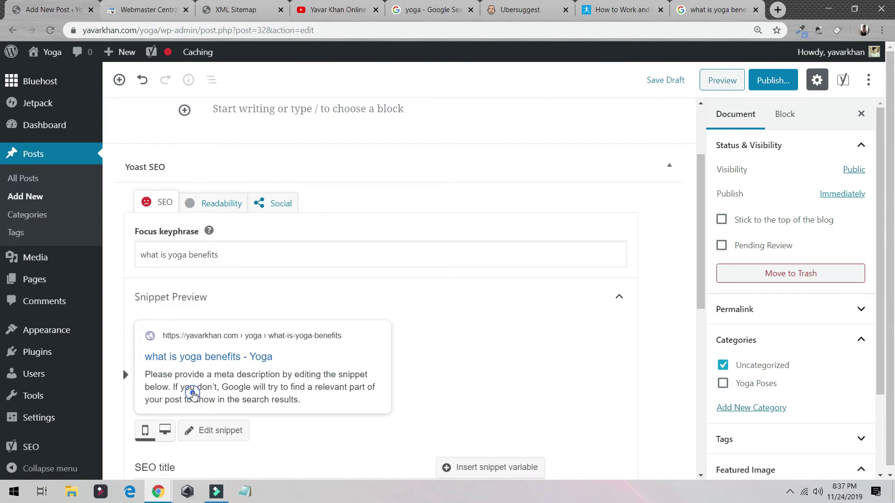
click(193, 394)
key(ctrl+v)
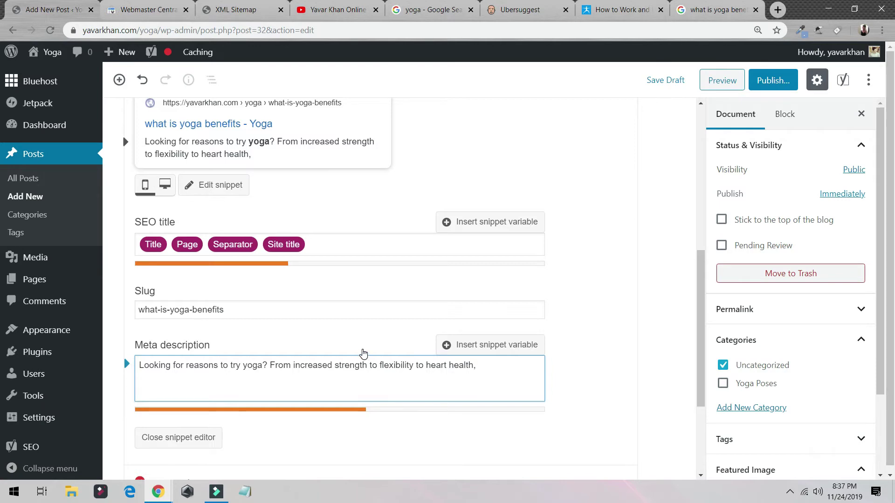
- Replace the meta description's trailing comma with "find out the yoga benefits on this post>>" and save the draft
scroll(363, 353, up, 3)
scroll(363, 350, down, 3)
text(a)
key(BackSpace)
key(BackSpace)
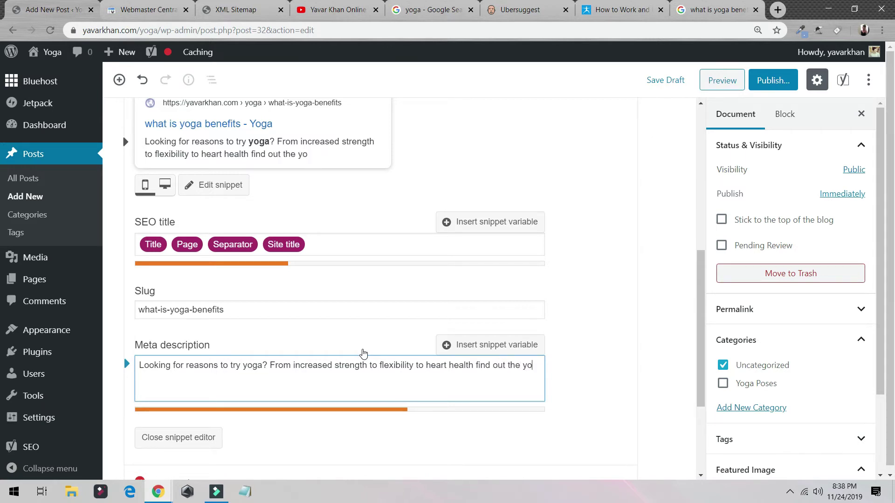
text(ga ben)
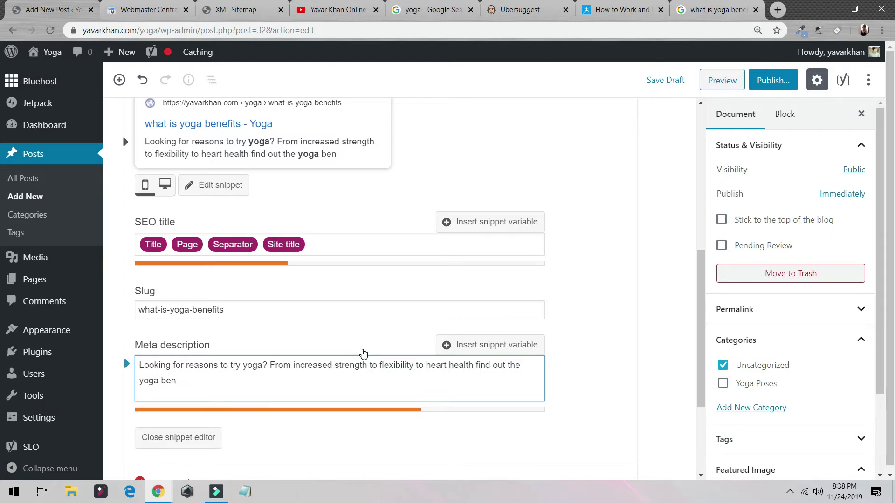
text(efits f)
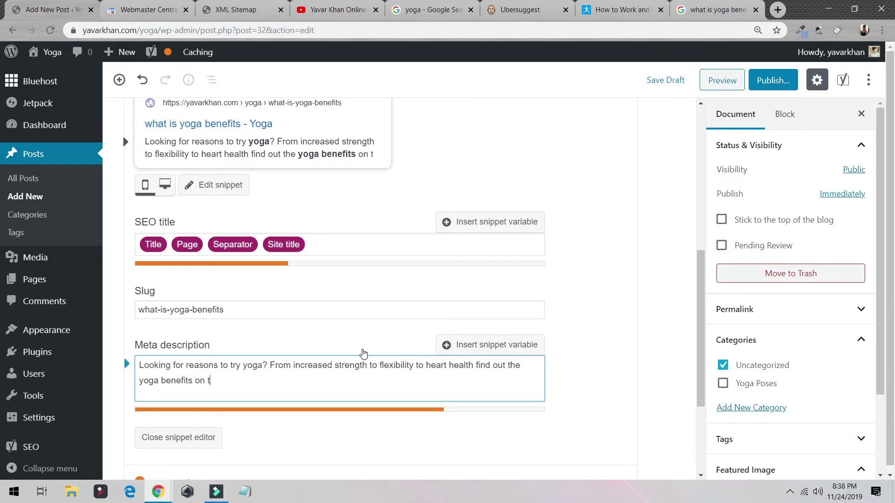
text(his post>>)
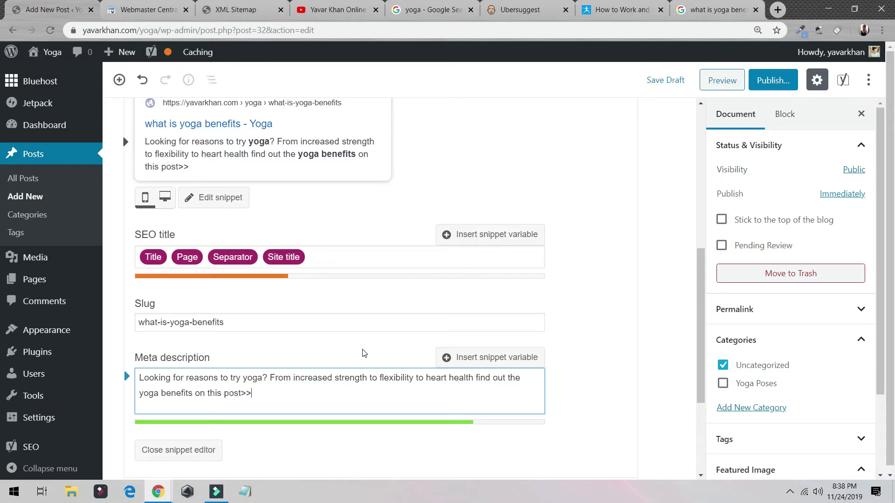
click(670, 81)
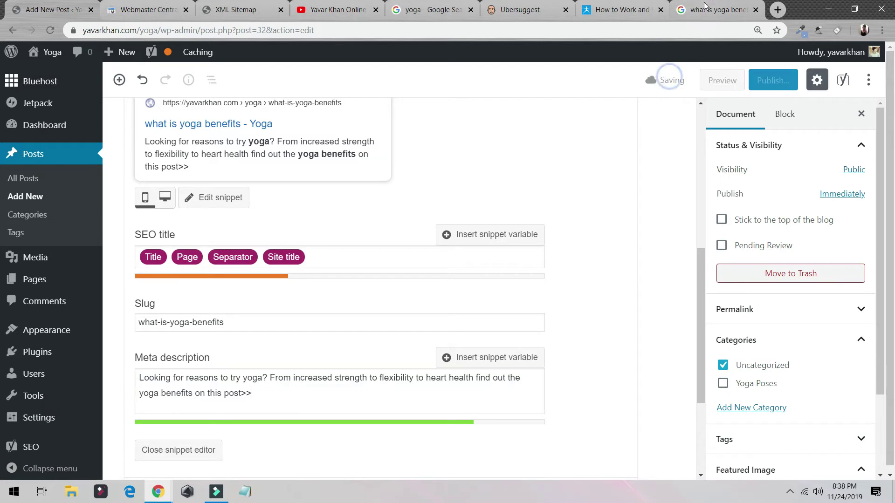
- Copy the headline "Top 10 Unexpected Health Benefits of Yoga" from the Shape result in the "what is yoga benefits" Google search
click(713, 10)
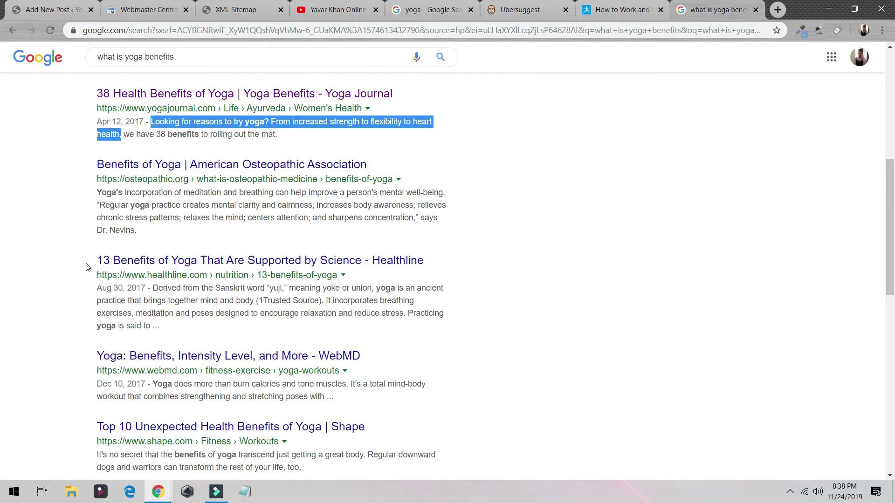
drag(94, 261, 363, 260)
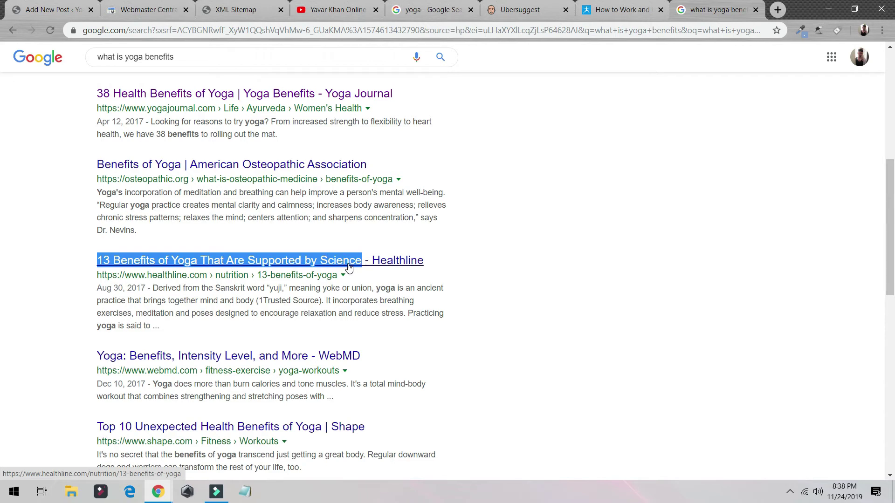
drag(95, 427, 322, 427)
key(ctrl+c)
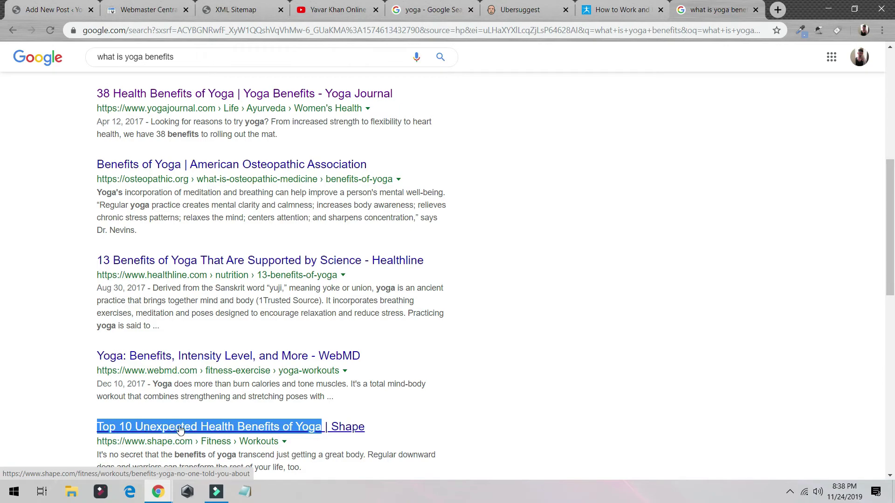
- Look through the competing Google results for "what is yoga benefits" and compare how their headlines are worded
scroll(140, 266, up, 5)
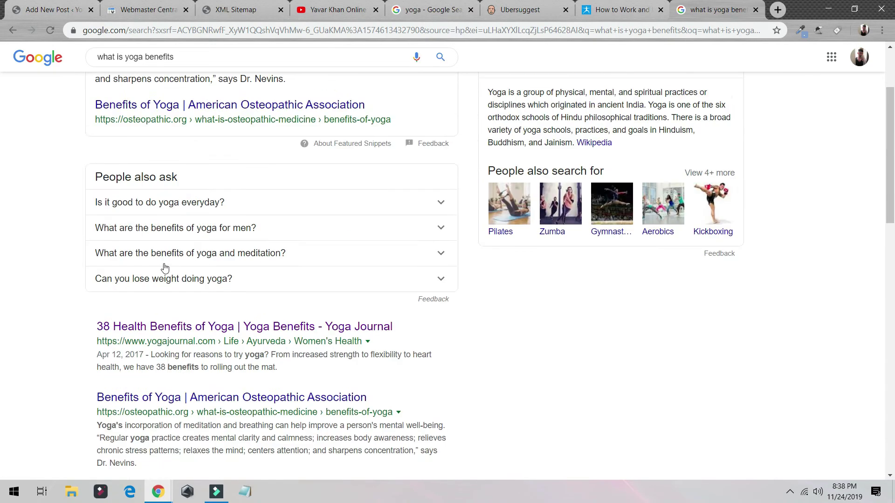
scroll(169, 268, up, 3)
scroll(167, 331, down, 10)
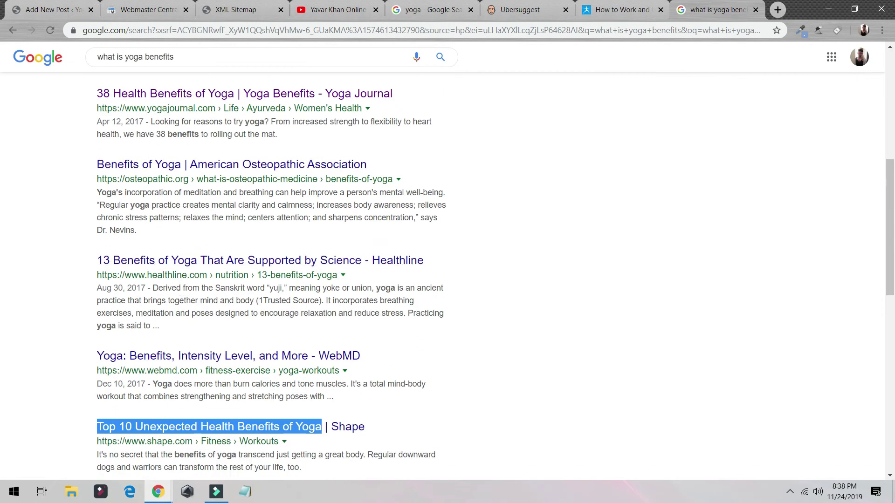
scroll(140, 303, down, 3)
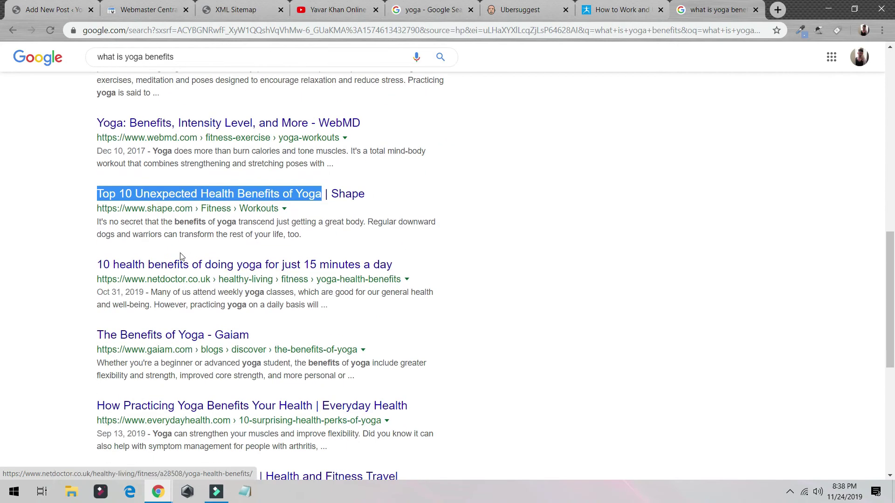
scroll(103, 272, down, 2)
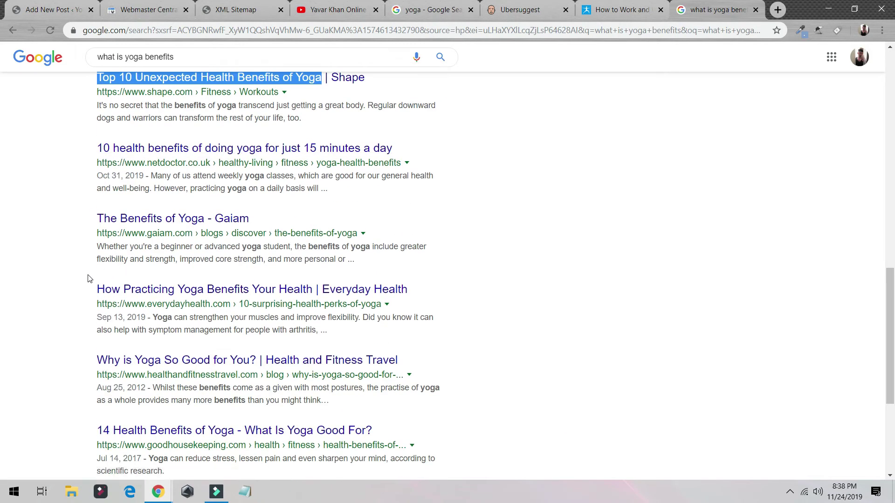
scroll(103, 286, down, 2)
scroll(131, 279, up, 7)
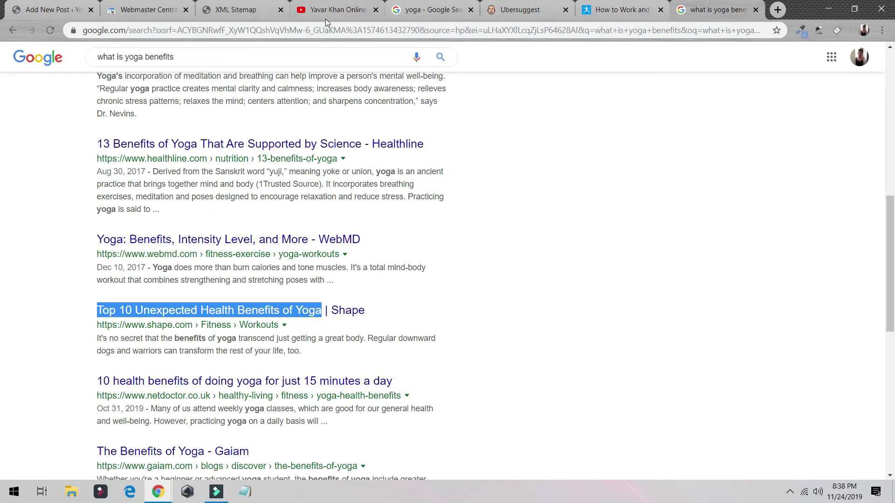
scroll(560, 233, up, 2)
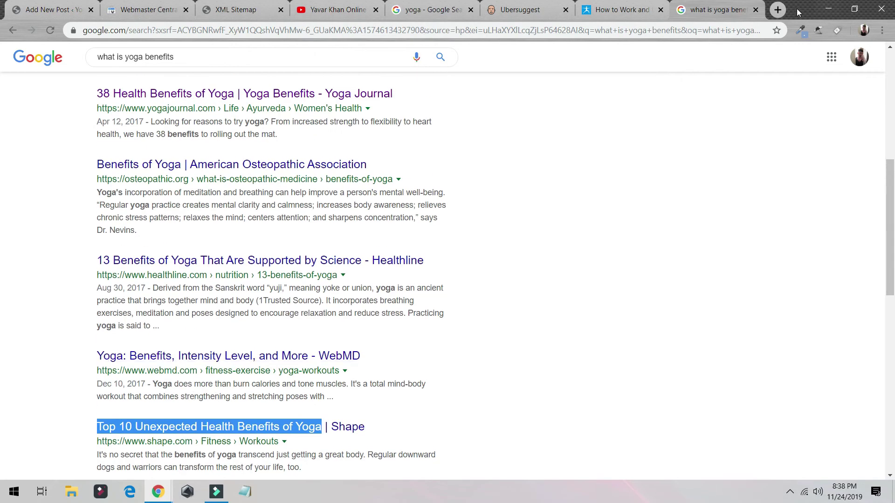
- Search Google for "unexpected synonym" in a new browser tab, expand the list of similar words and look up "surprising"
click(778, 9)
text(google.com)
key(Return)
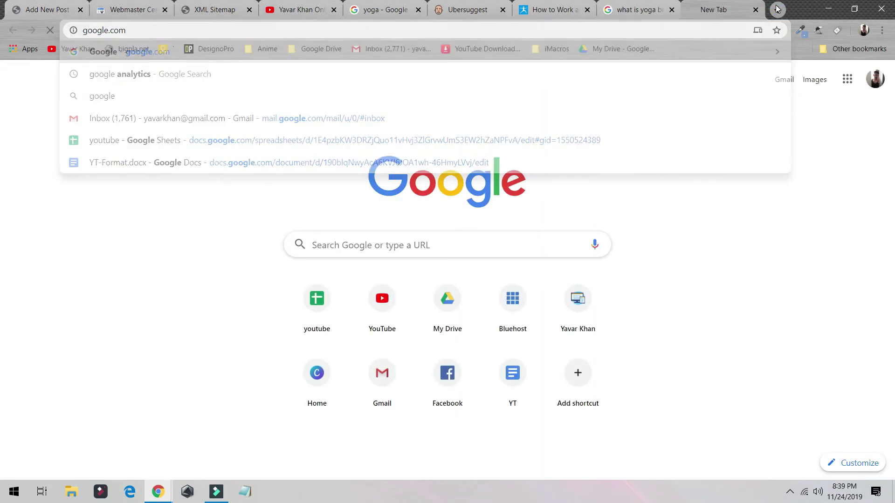
text(unexpe)
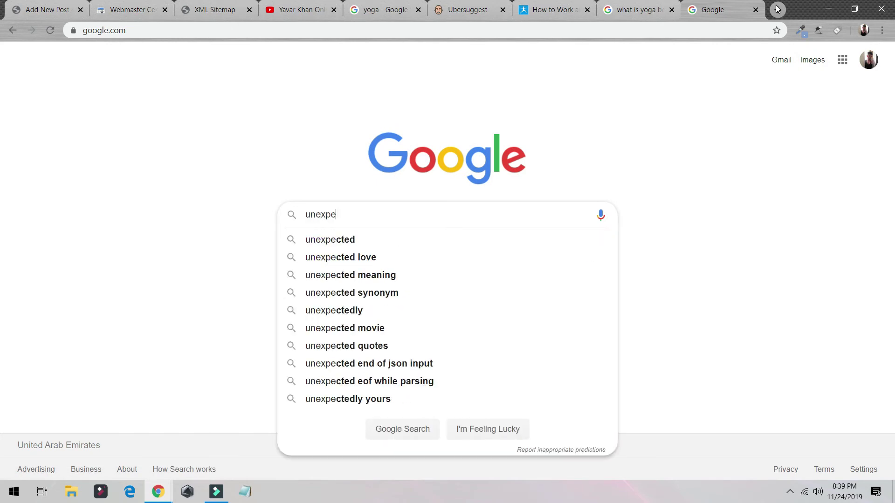
text(cted)
key(Return)
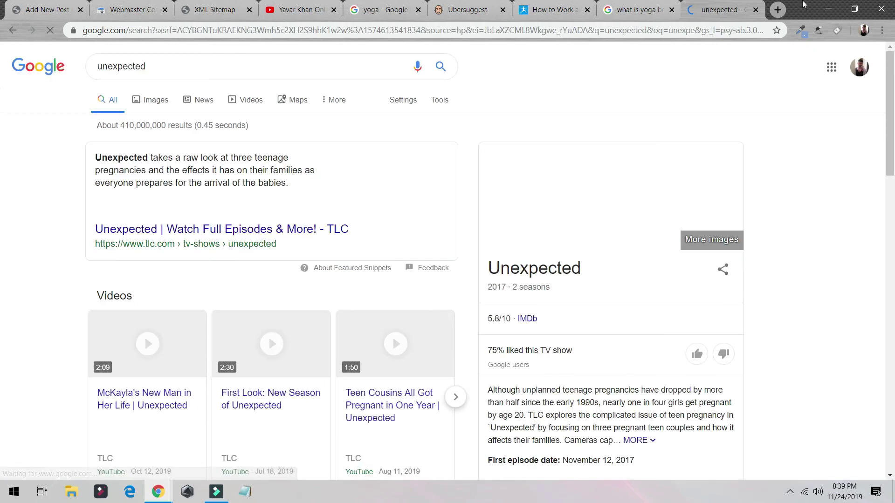
text(s)
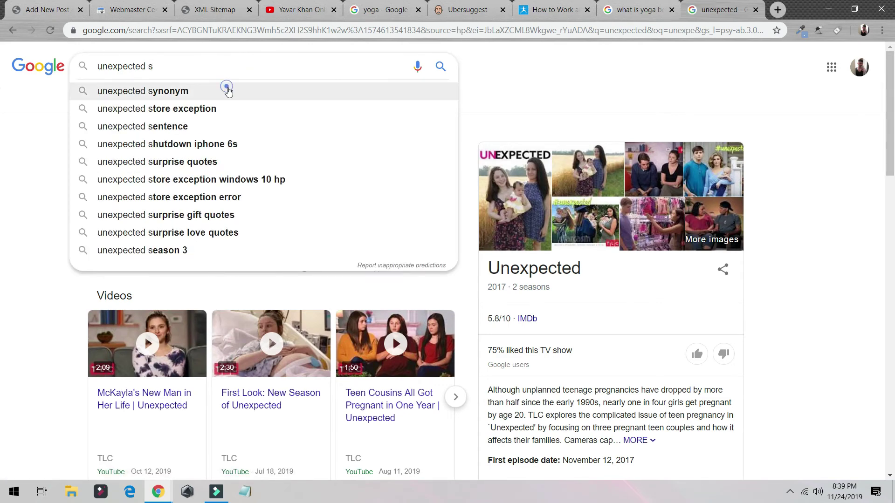
click(228, 88)
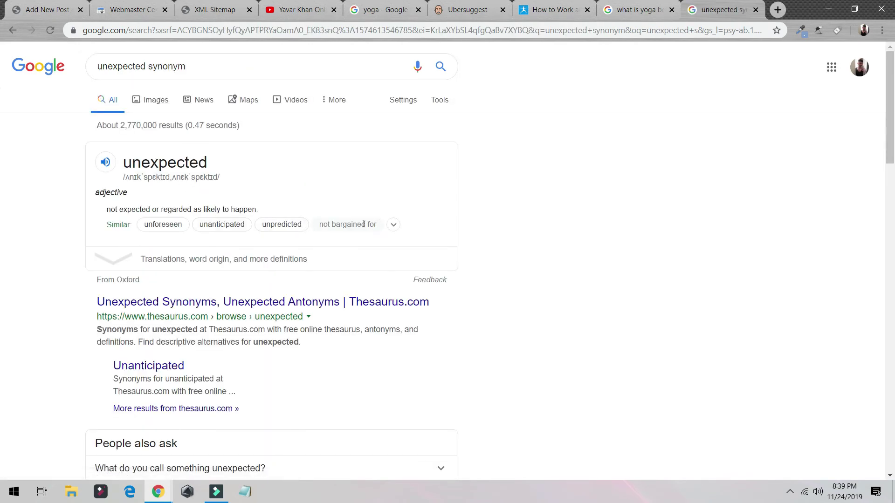
click(393, 225)
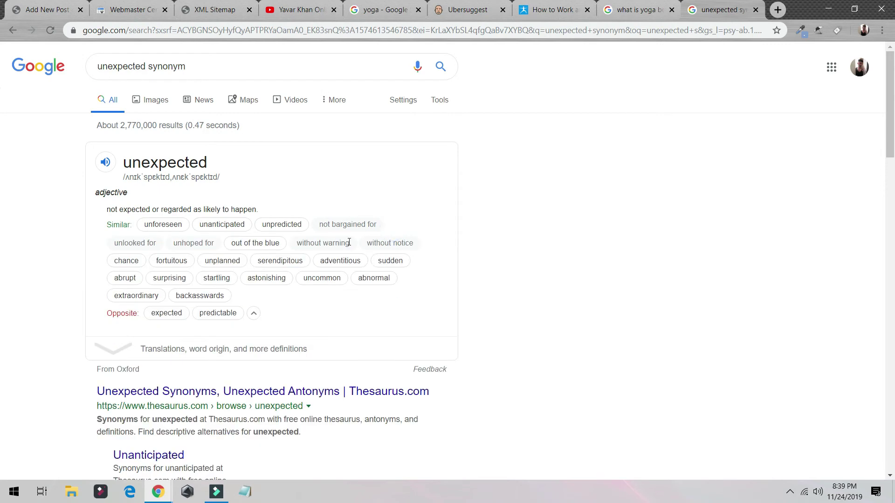
click(184, 281)
- Replace the WordPress draft post's title with the copied headline "Top 10 Unexpected Health Benefits of Yoga"
click(639, 9)
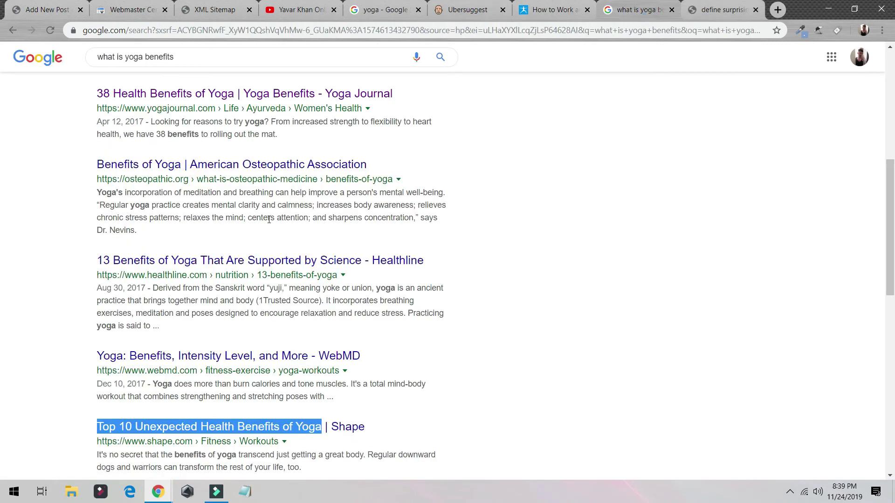
click(48, 9)
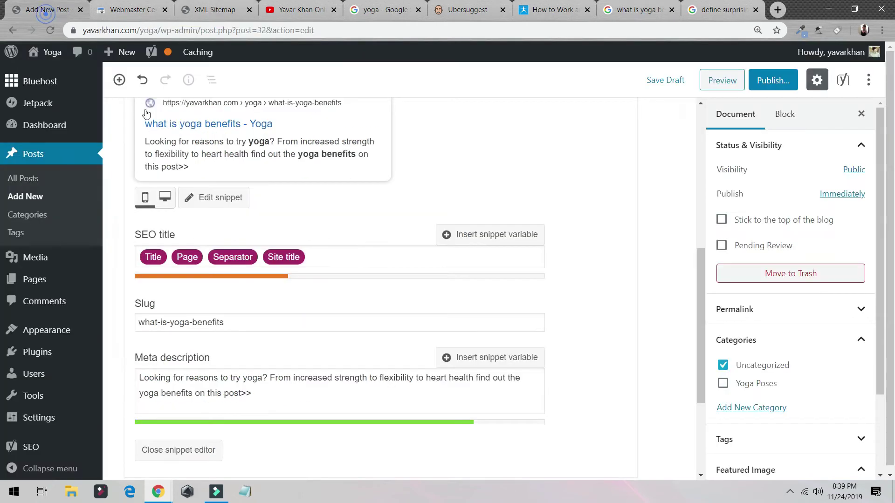
scroll(232, 313, up, 8)
click(290, 173)
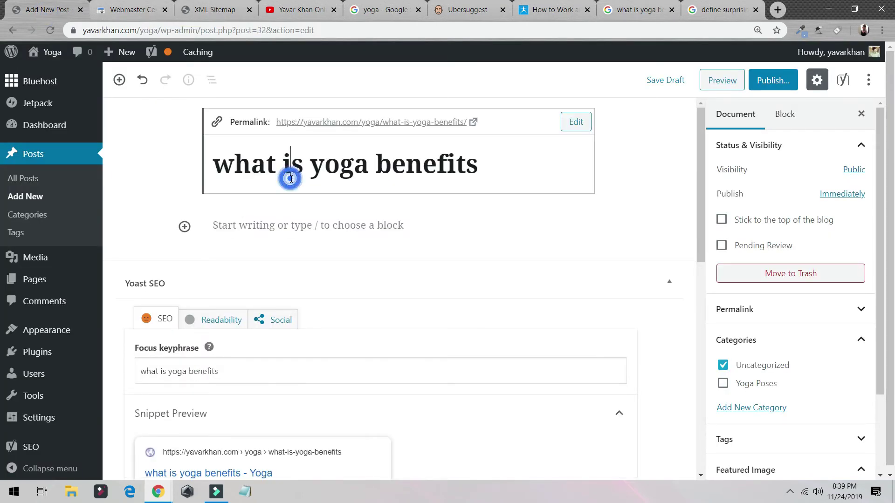
key(ctrl+a)
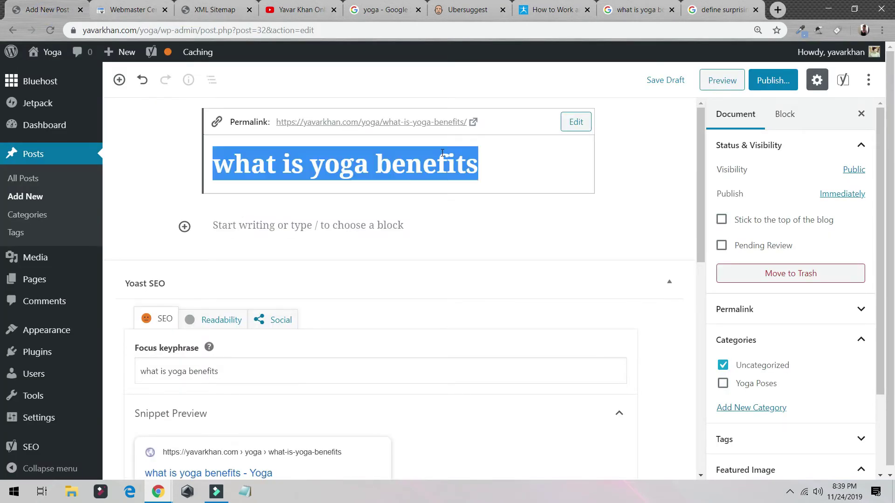
key(ctrl+v)
- Replace the word "Unexpected" in the post title with "Suprising" and save the draft
click(294, 161)
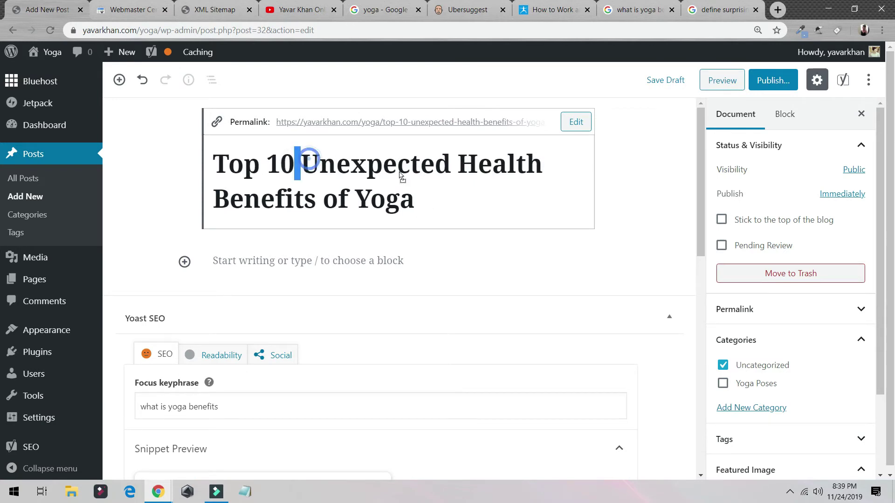
click(446, 163)
drag(447, 163, 302, 163)
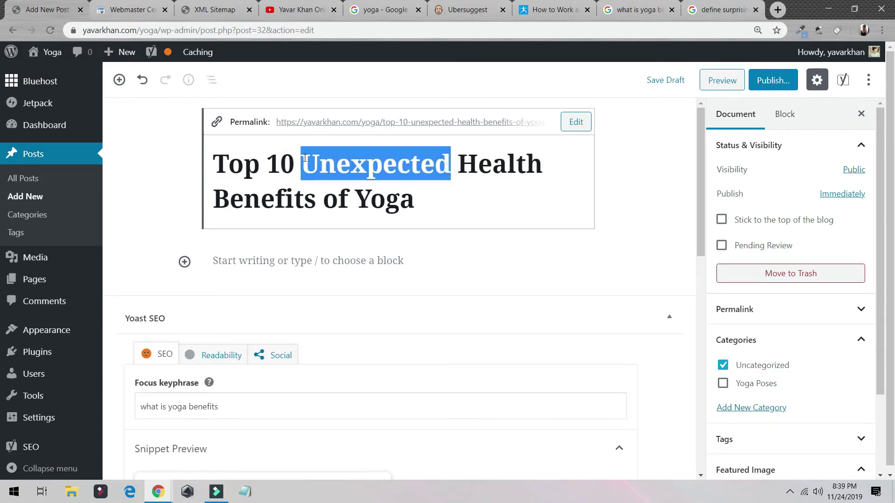
text(Suprising)
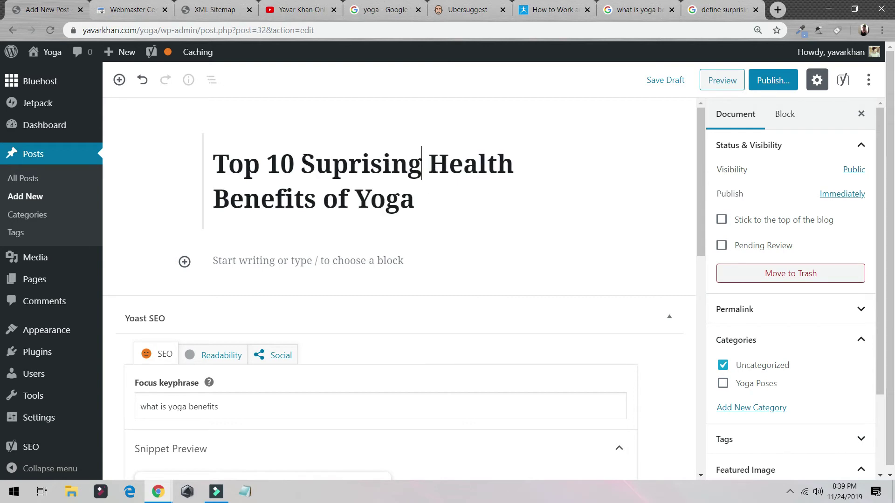
click(510, 66)
click(659, 83)
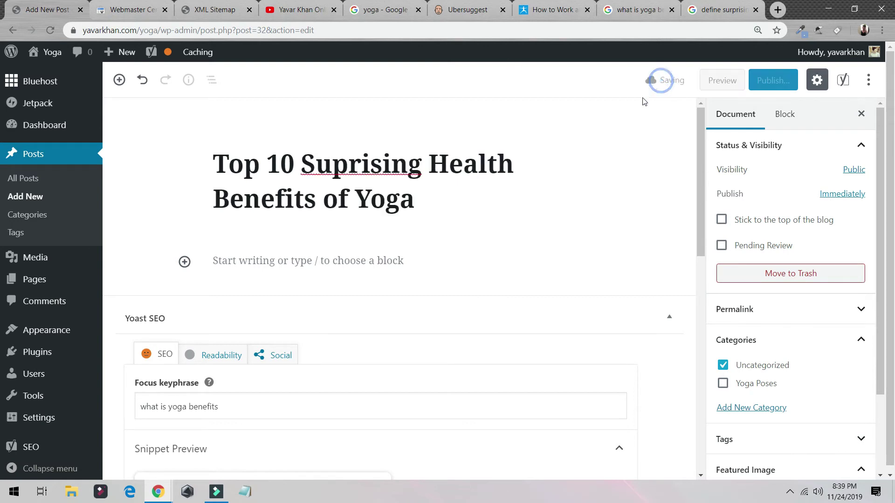
- Correct the misspelled word "Suprising" in the post title to "Surprising" using the spelling suggestion
click(379, 171)
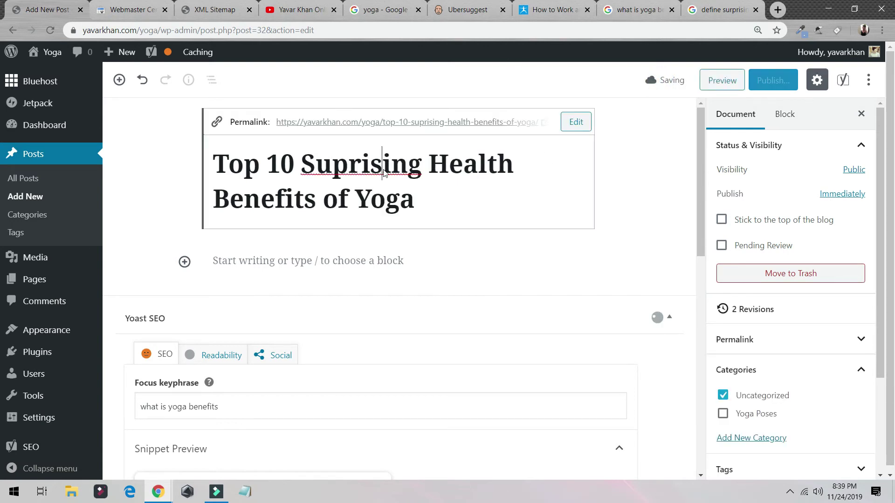
right_click(379, 171)
click(420, 207)
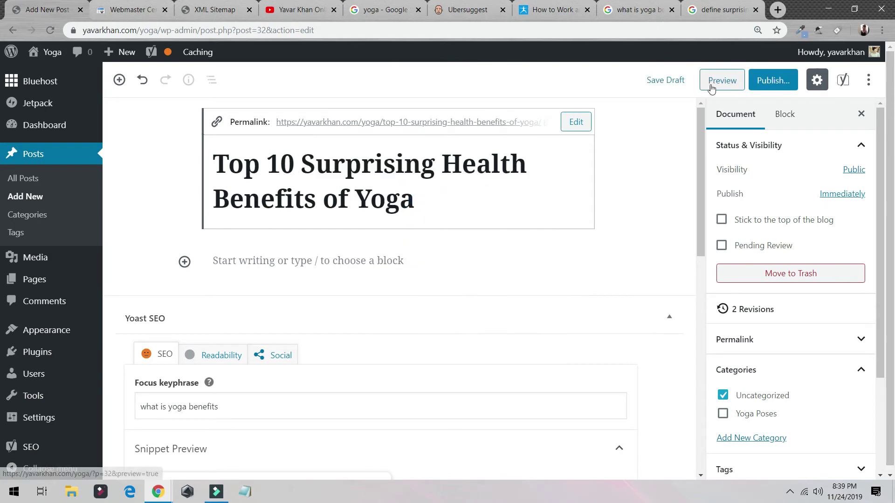
- Save the draft, copy the focus keyphrase "what is yoga benefits" and save it as the post's permalink slug
click(661, 82)
scroll(296, 259, down, 10)
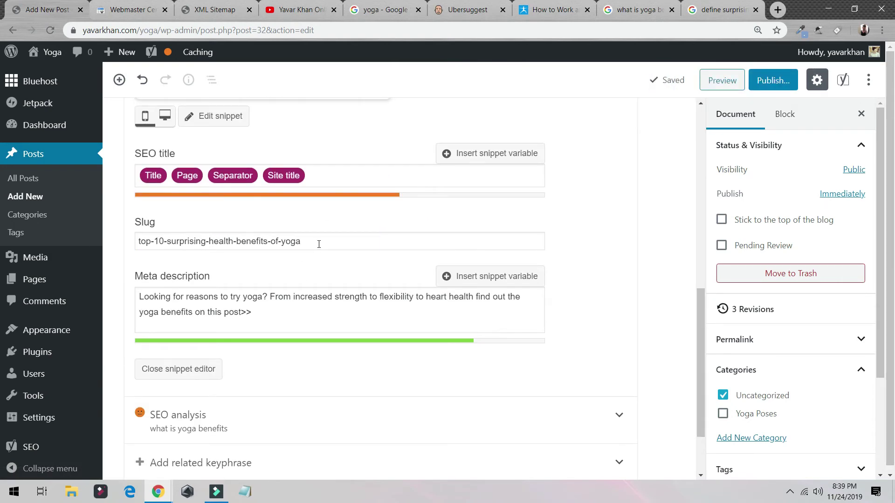
scroll(318, 245, up, 10)
scroll(286, 278, down, 2)
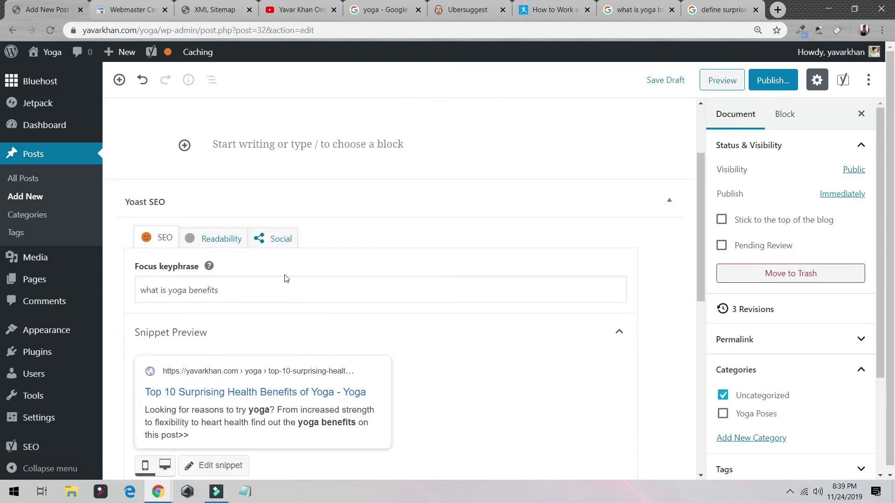
triple_click(259, 292)
key(ctrl+c)
scroll(305, 278, up, 3)
click(462, 163)
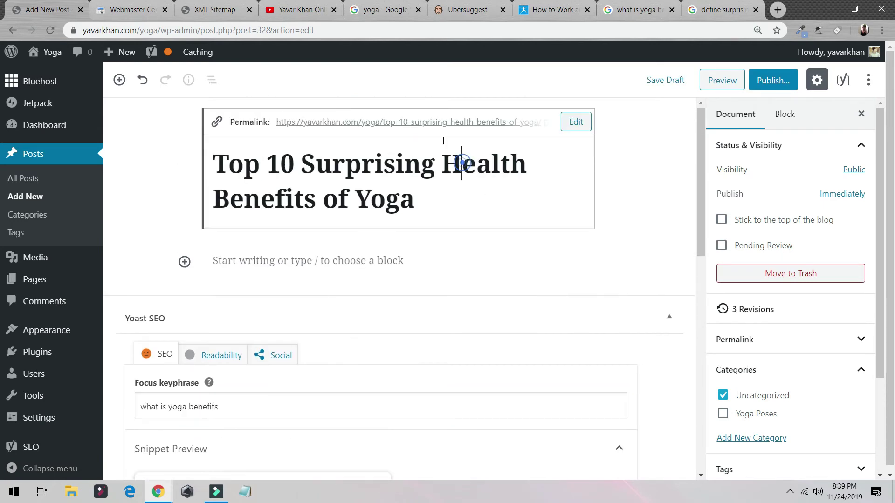
click(576, 122)
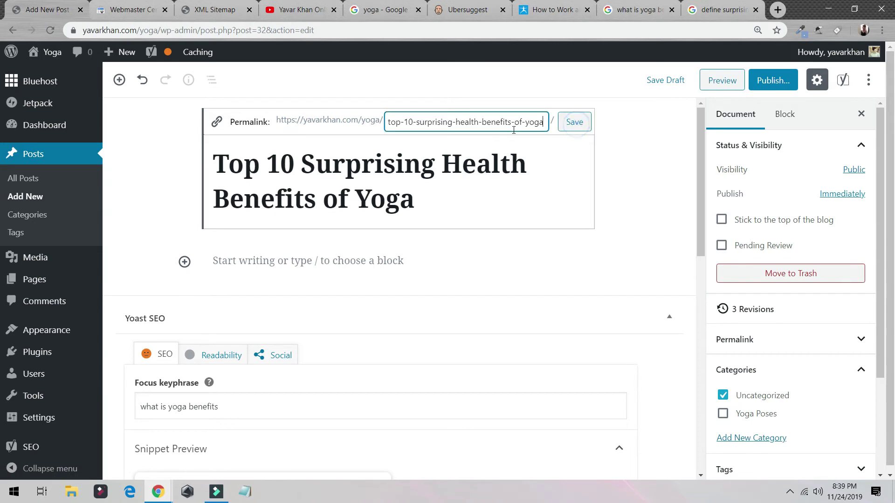
key(ctrl+v)
click(576, 122)
- Check the slug in the Yoast snippet editor and save the draft
scroll(491, 169, down, 10)
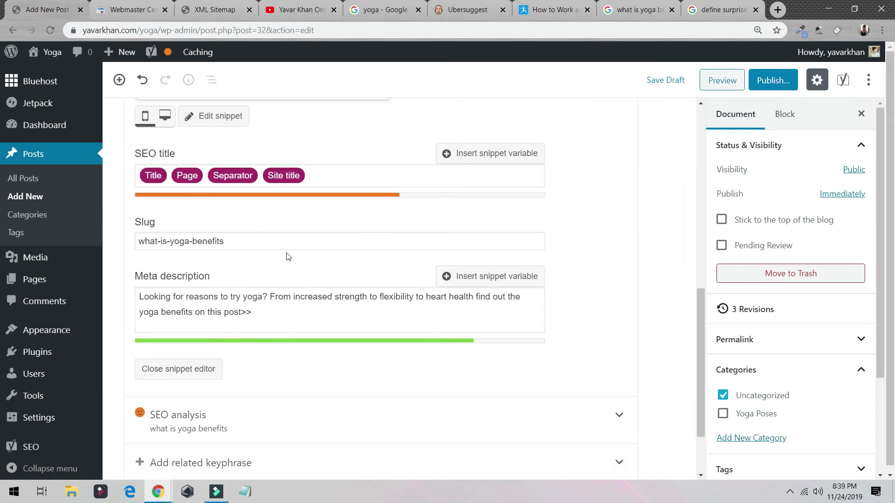
drag(235, 241, 124, 234)
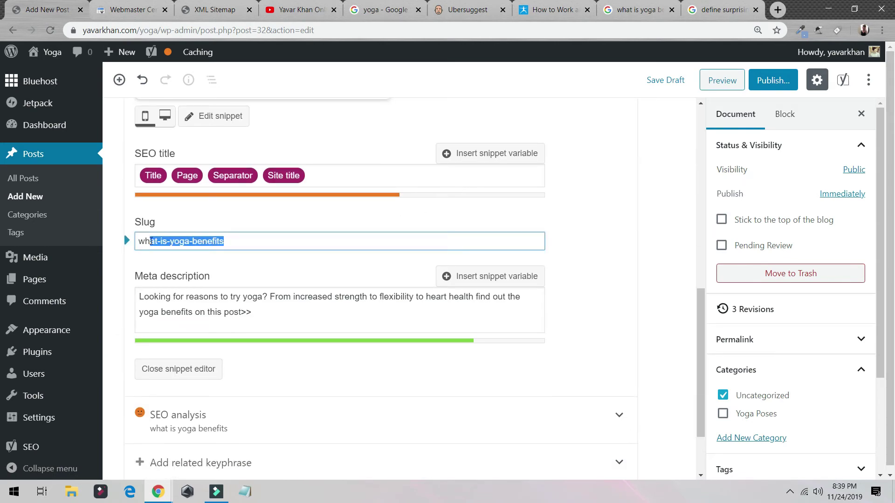
drag(701, 294, 697, 122)
click(675, 84)
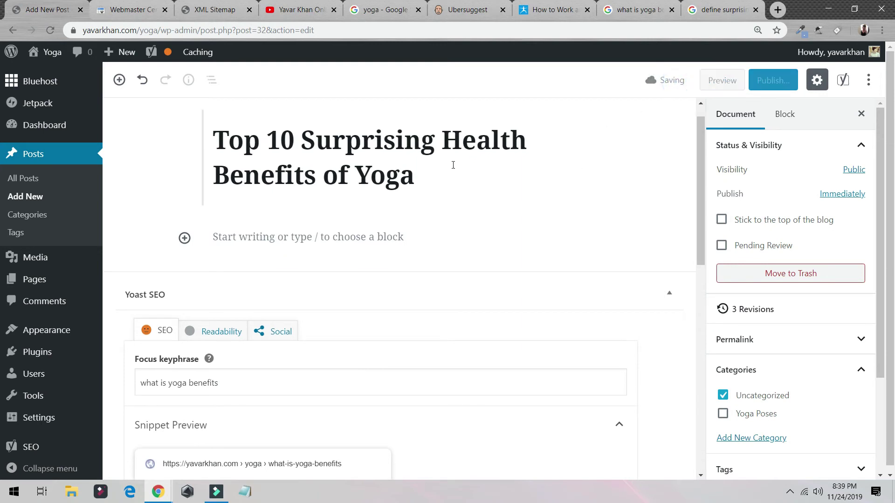
scroll(368, 207, down, 3)
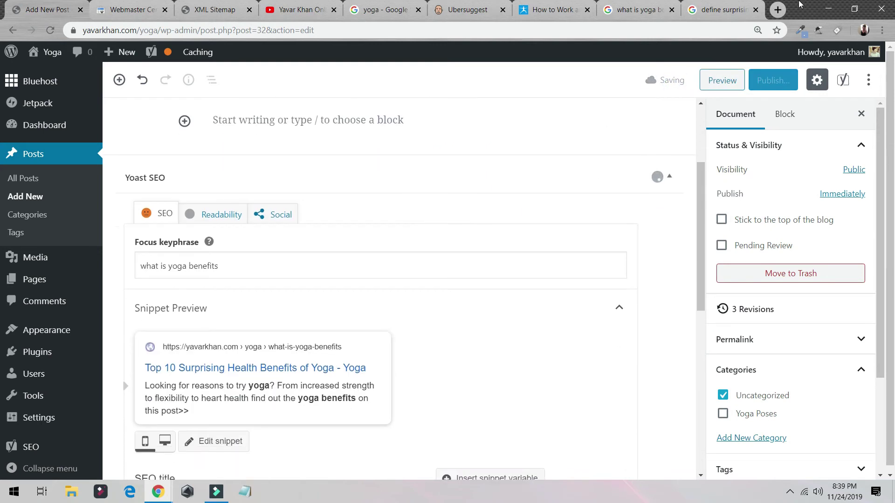
- Search Unsplash for "yoga" in a new browser tab and download the silhouette photo of a woman doing yoga
click(778, 9)
text(un)
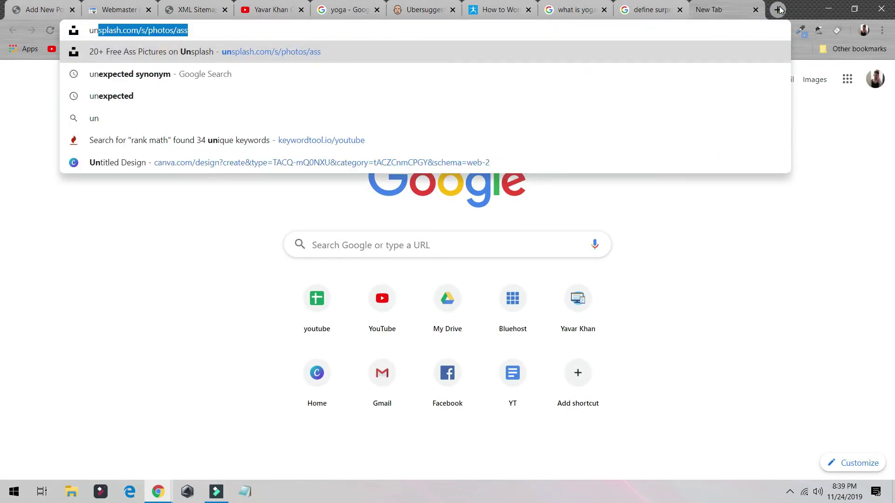
key(Return)
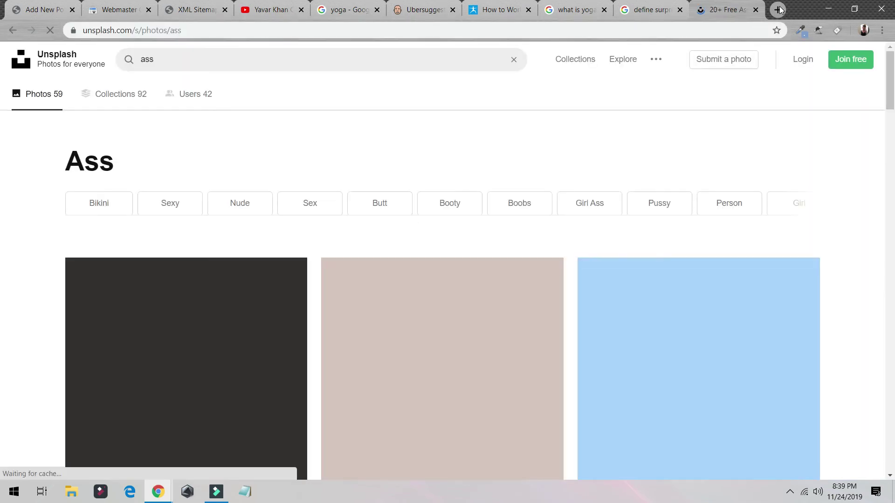
click(202, 63)
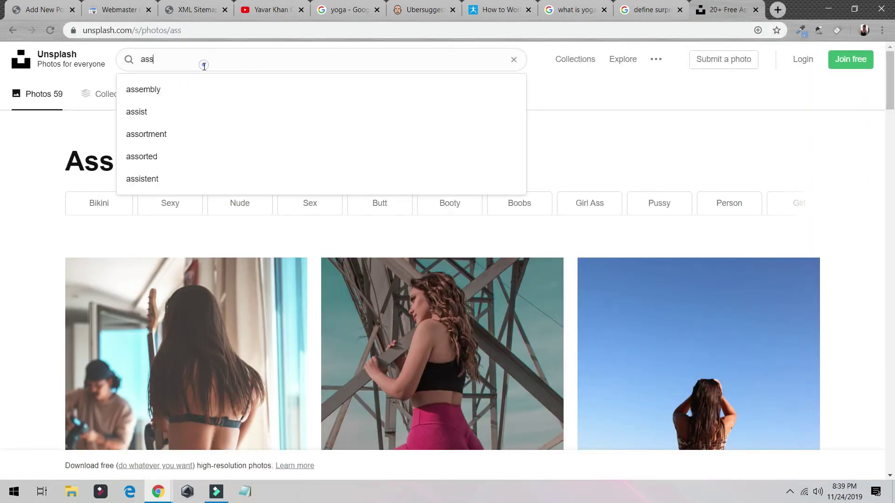
key(ctrl+a)
text(yoga)
key(Return)
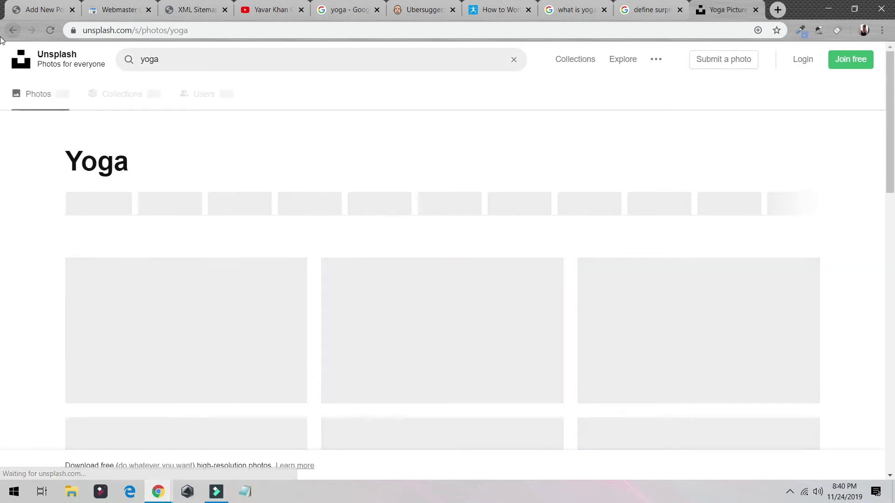
scroll(417, 288, down, 3)
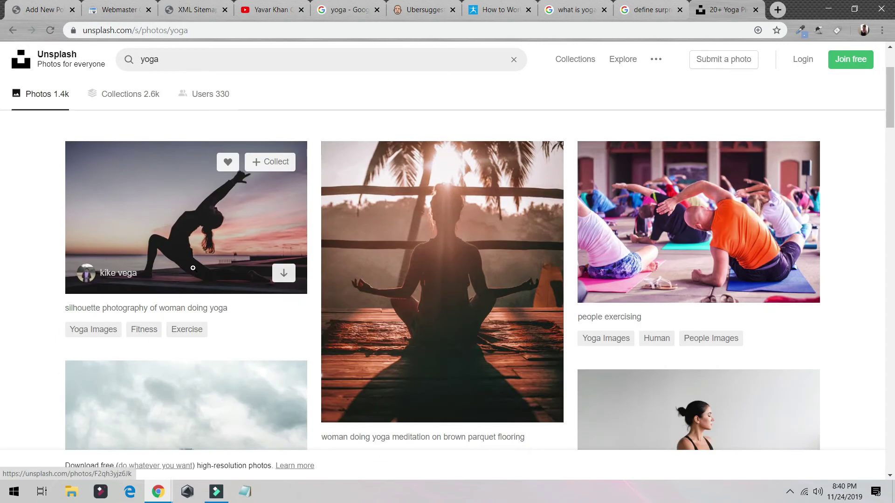
click(285, 275)
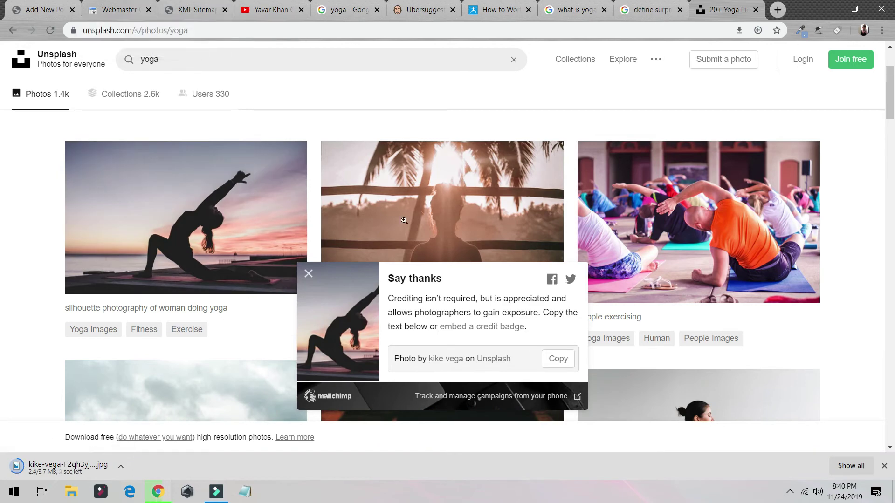
- Return to the WordPress post and open its permalink slug for editing
click(46, 5)
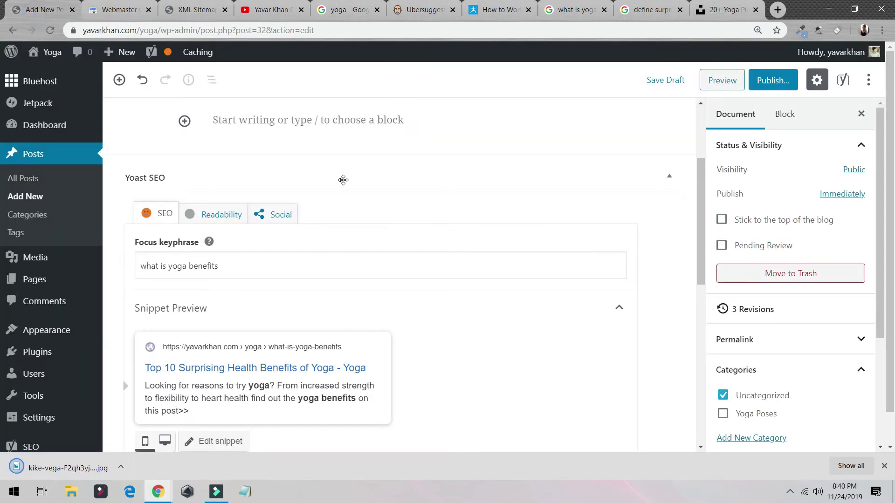
scroll(343, 181, down, 5)
scroll(340, 193, up, 10)
click(310, 195)
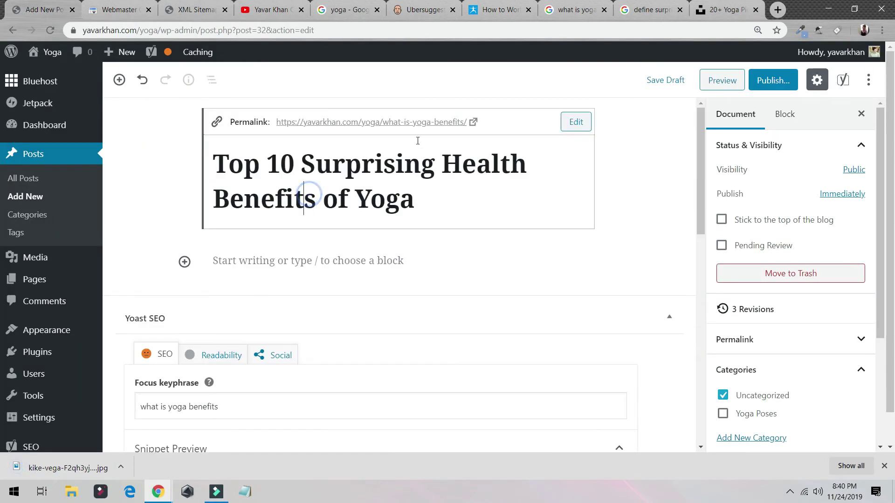
click(577, 122)
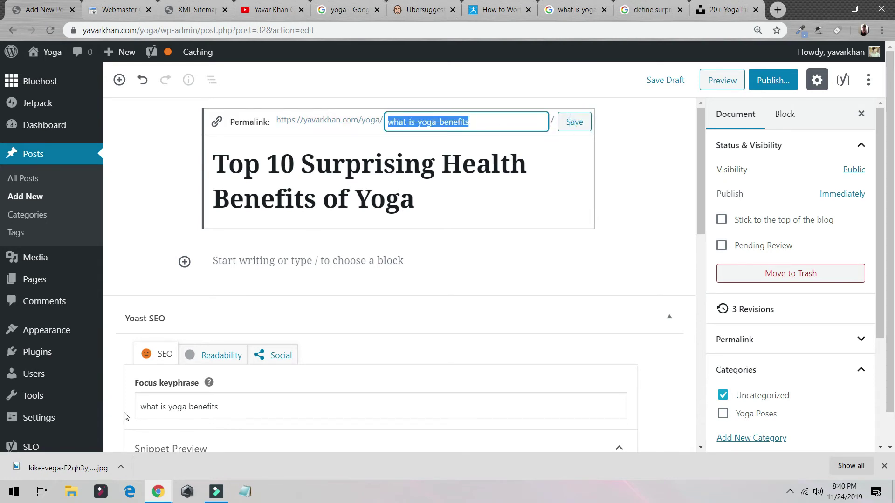
- Show the downloaded yoga photo in its folder and rename the file as what-is-yoga-benefits
click(120, 467)
click(159, 406)
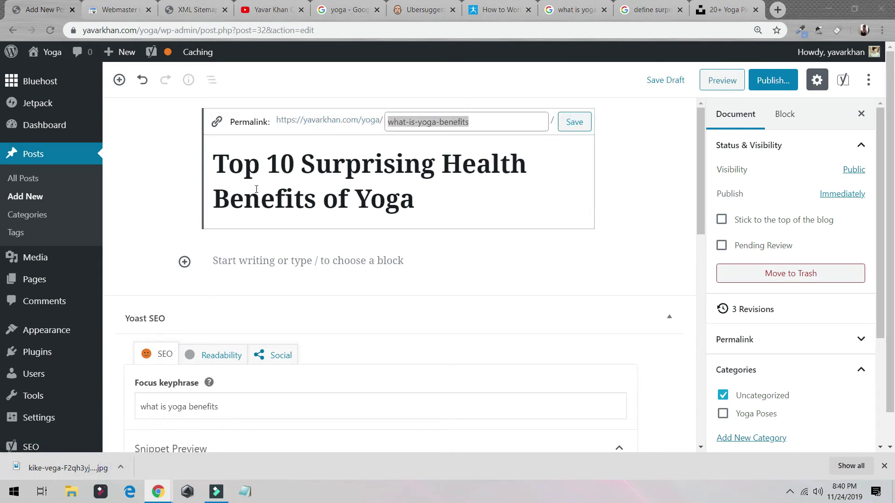
key(F2)
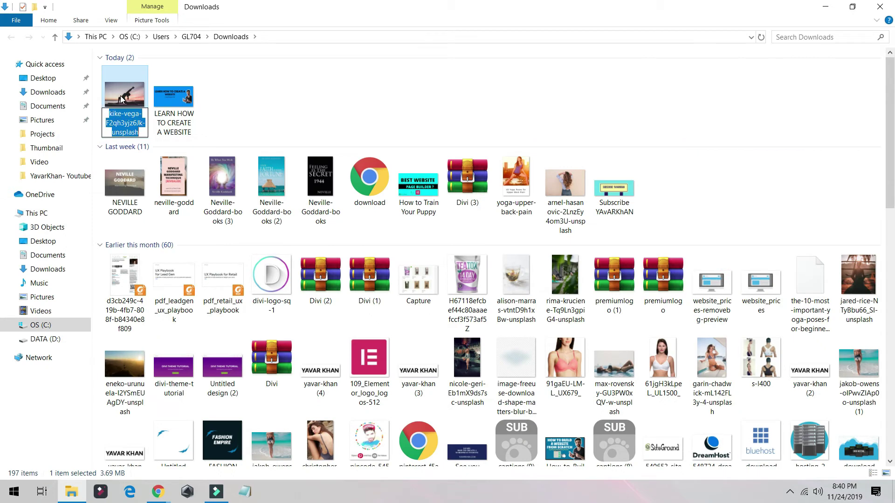
text(what-is-yoga-)
key(Return)
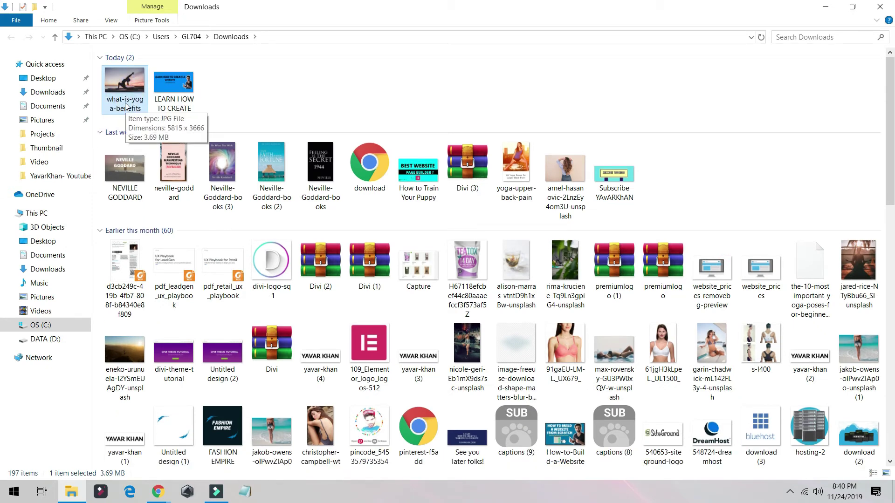
- Switch back to the WordPress post and assign it to the Yoga Poses category instead of Uncategorized
key(alt+Tab)
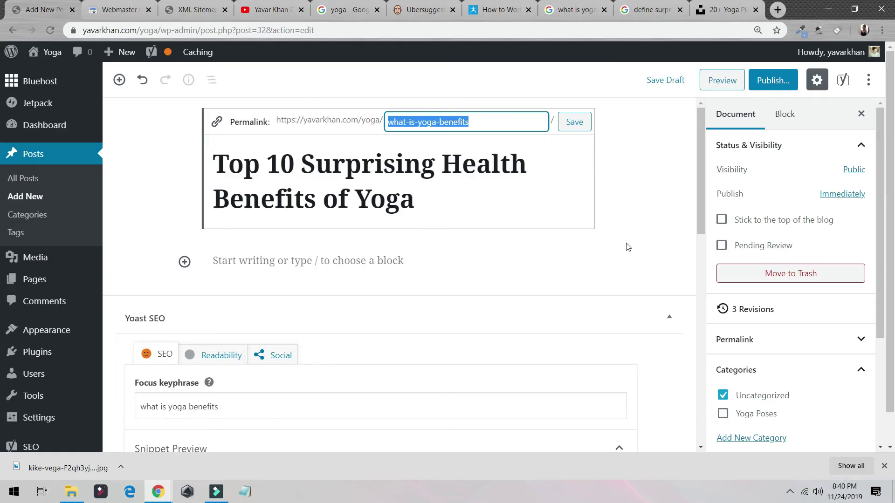
scroll(647, 272, down, 5)
scroll(773, 329, down, 3)
click(722, 237)
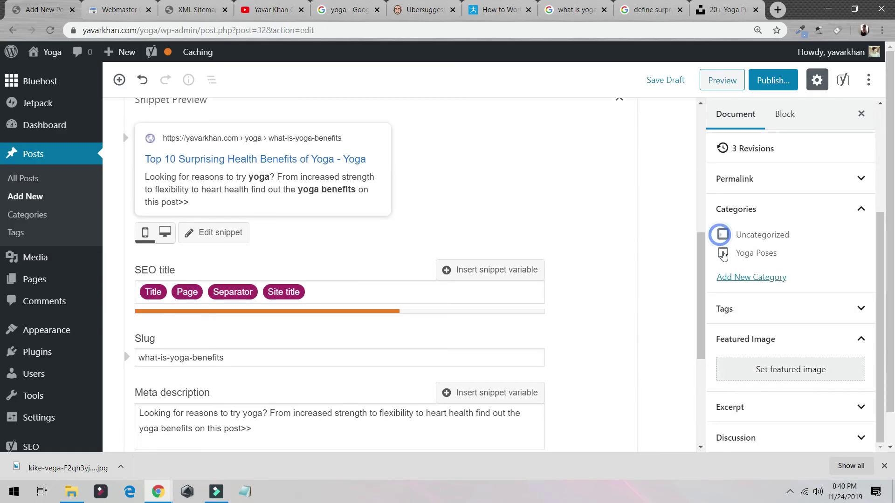
click(723, 256)
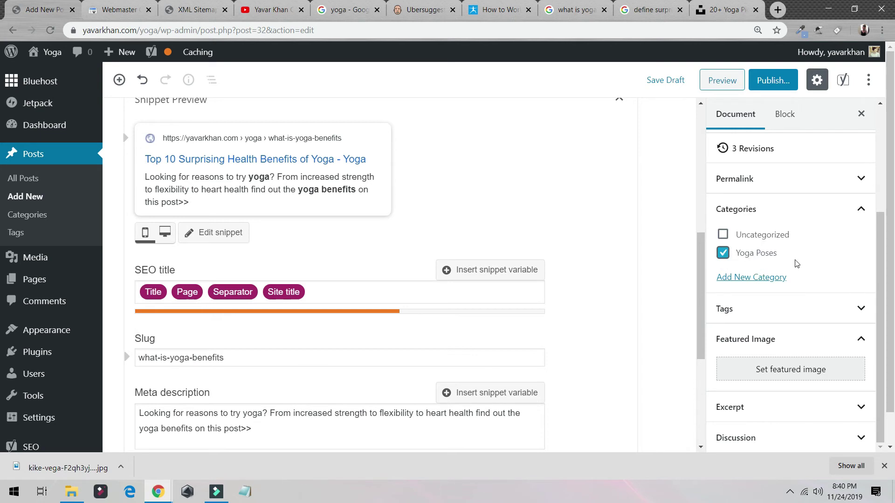
drag(795, 256, 734, 256)
- Upload the what-is-yoga-benefits photo from Downloads in the post's featured image dialog
click(764, 370)
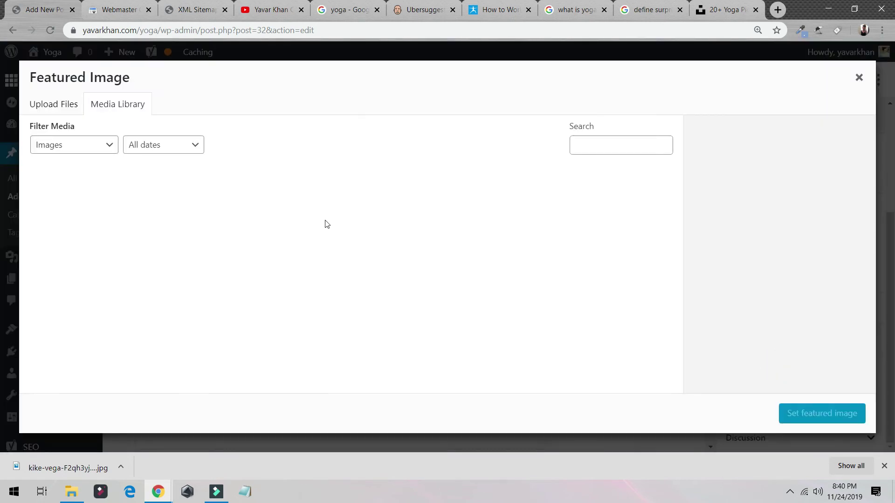
click(66, 104)
click(410, 272)
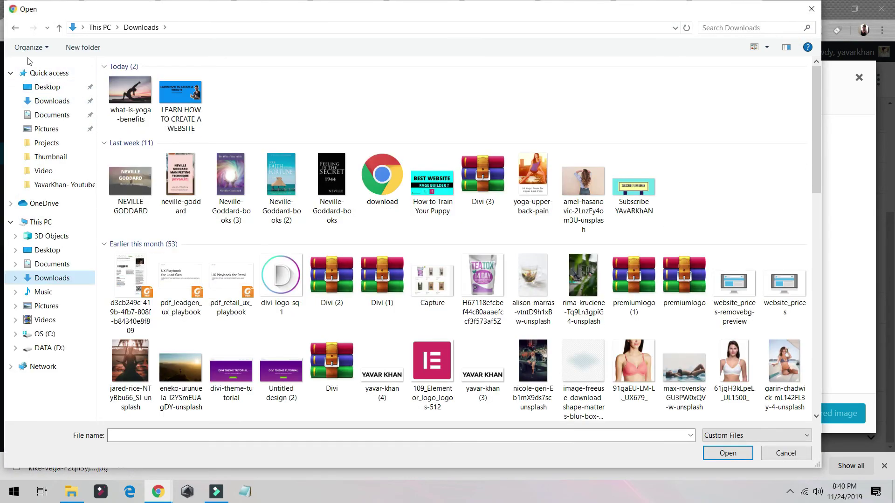
double_click(130, 95)
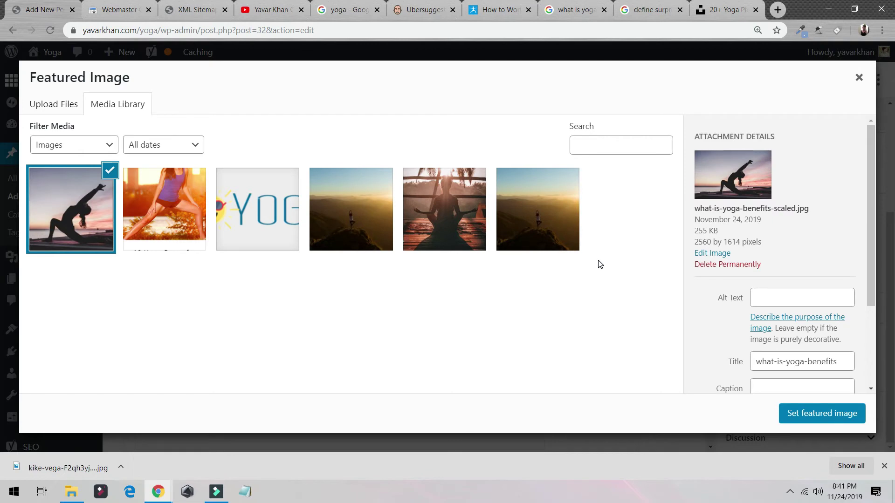
- Copy the image title "what-is-yoga-benefits" into its alt text and set the photo as the featured image
click(828, 364)
key(ctrl+a)
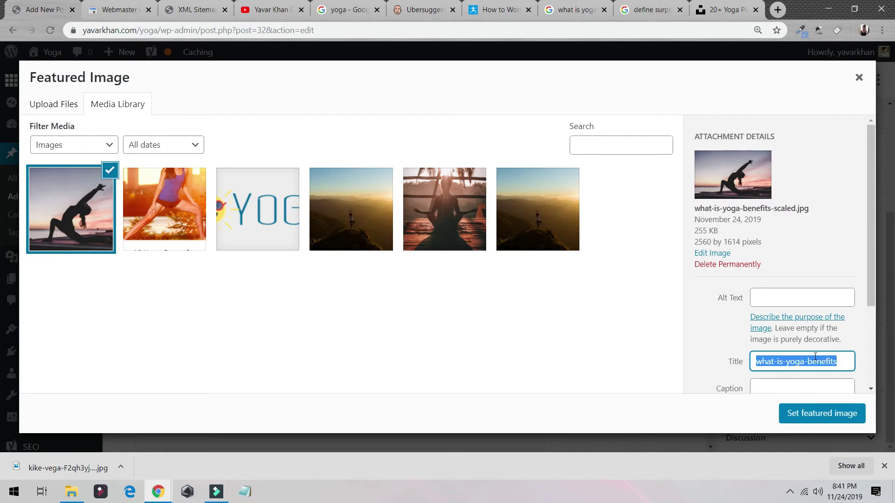
key(ctrl+c)
click(781, 293)
key(ctrl+v)
click(811, 413)
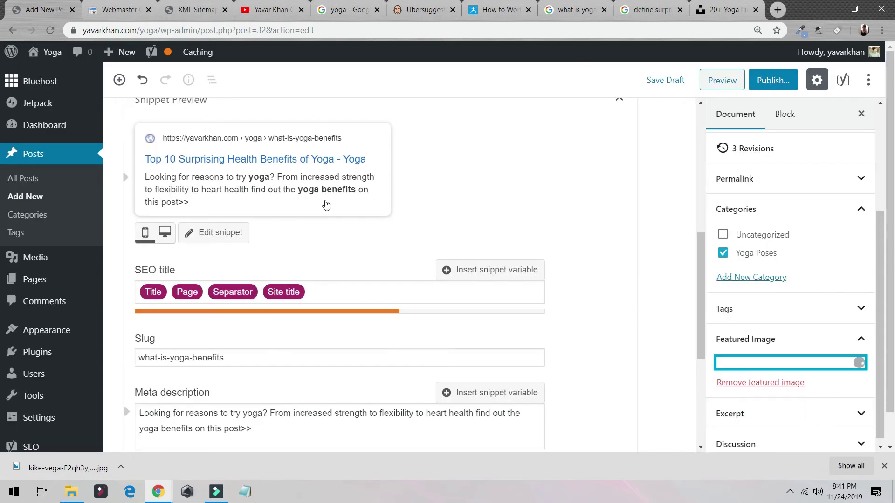
- Write the paragraph "What is yoga benefits find out in this post" in the post body and save the draft
scroll(390, 250, up, 3)
scroll(391, 250, up, 5)
click(258, 260)
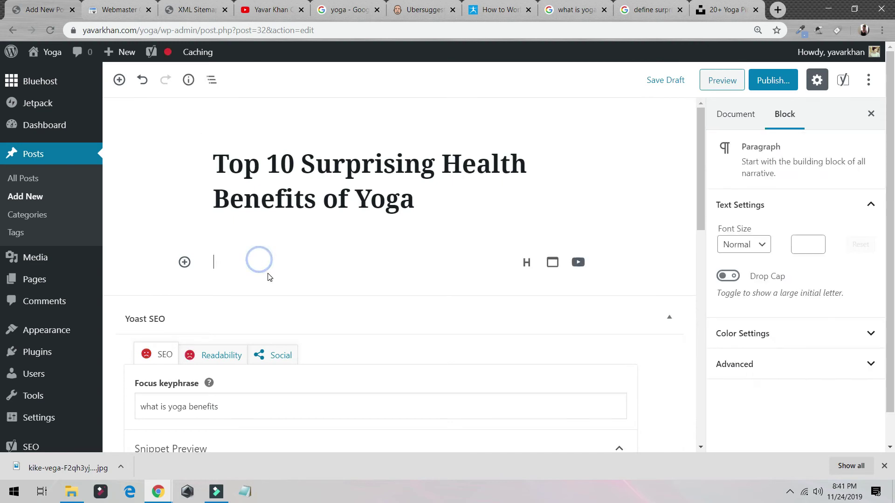
text(Wh)
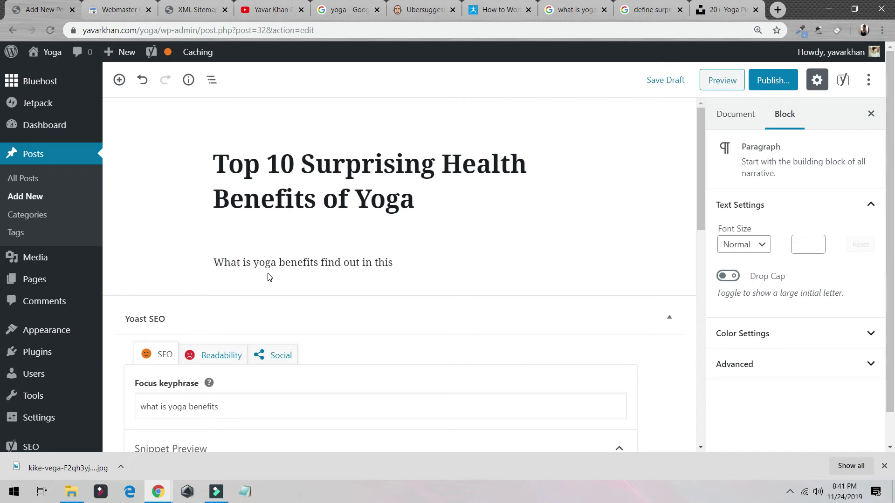
text(post)
click(217, 262)
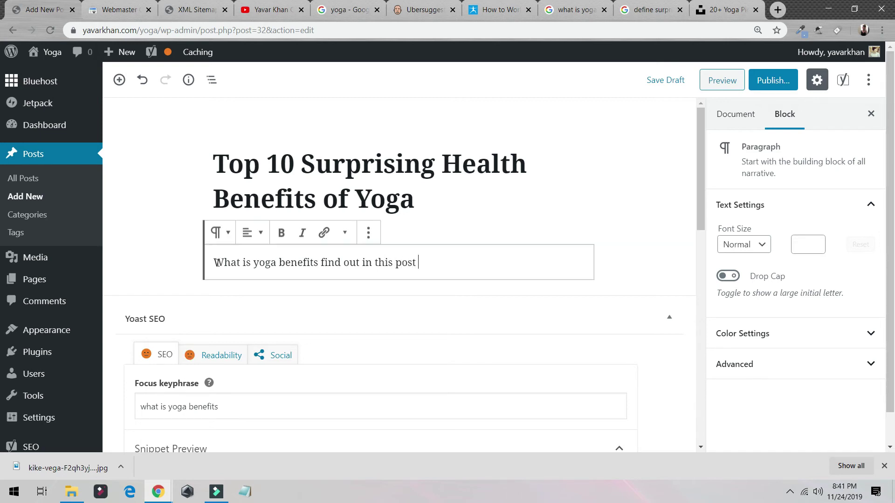
click(205, 261)
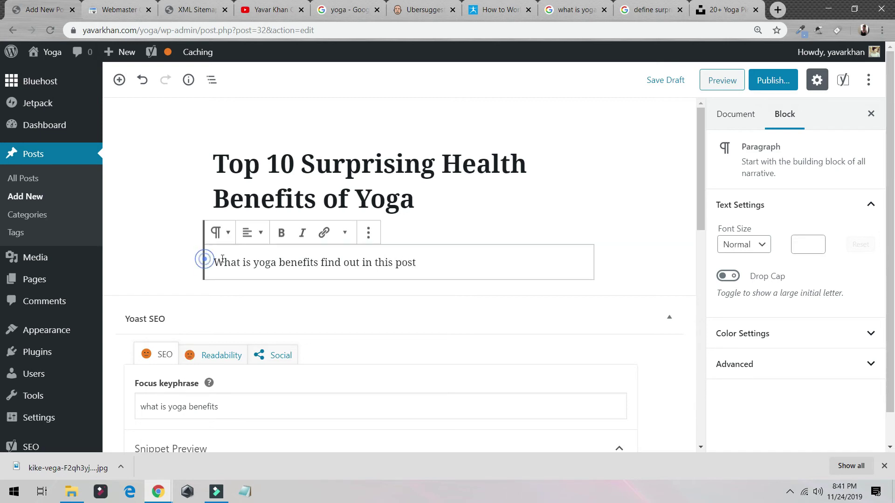
click(658, 81)
- Delete all the text of the paragraph in the post body
scroll(433, 201, down, 3)
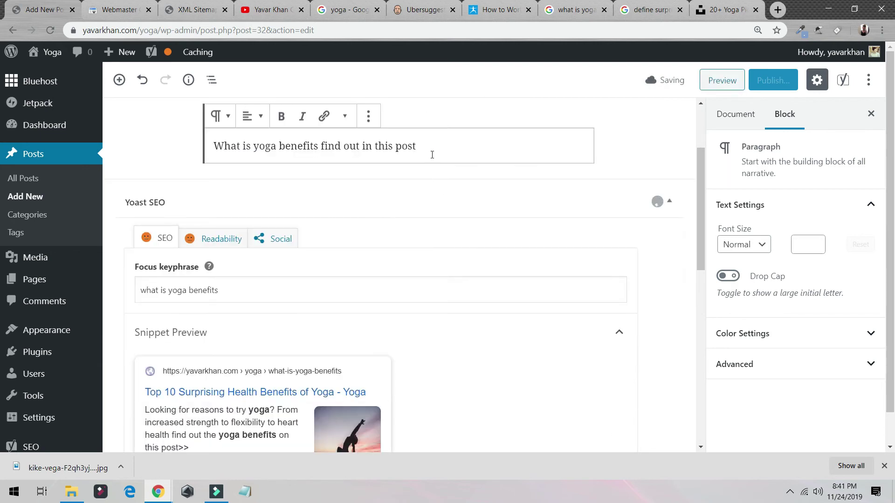
click(440, 148)
key(ctrl+a)
key(BackSpace)
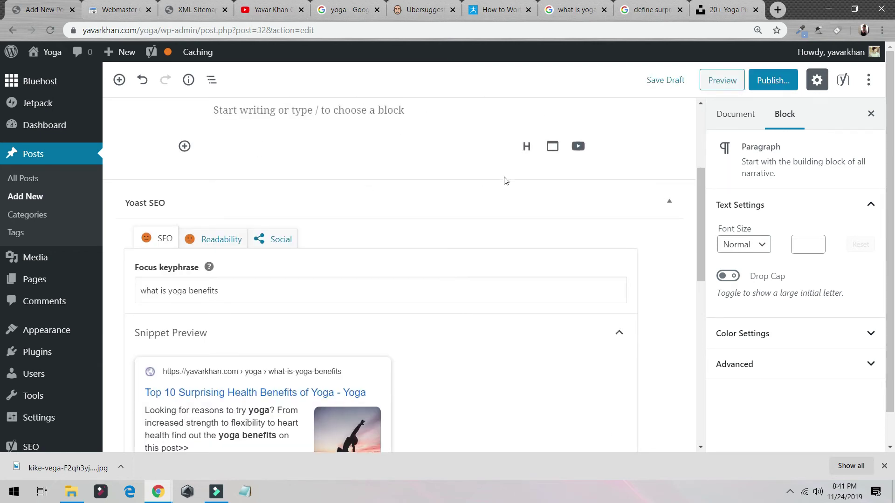
- Insert an image block below the paragraphs using the what-is-yoga-benefits photo from the media library
click(185, 147)
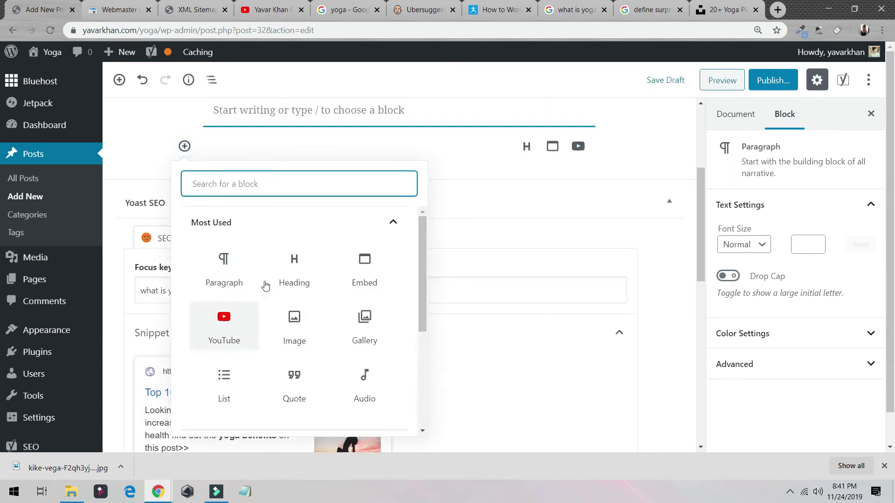
click(302, 321)
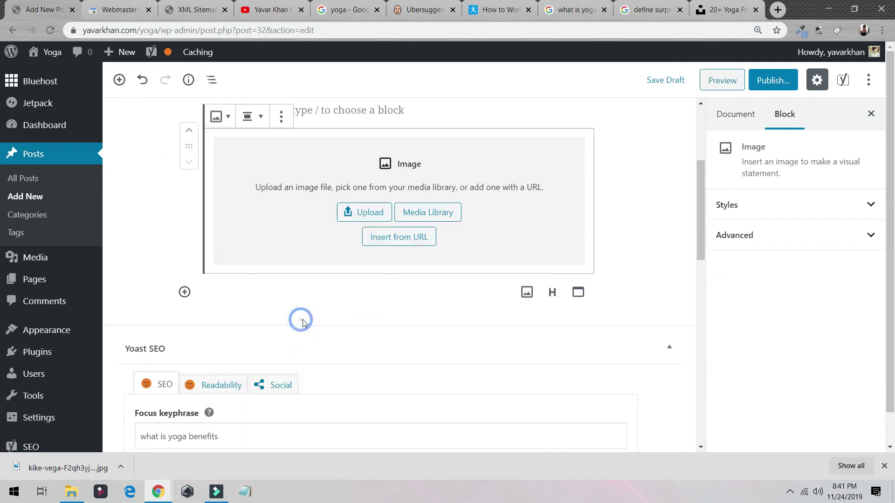
click(426, 219)
click(84, 175)
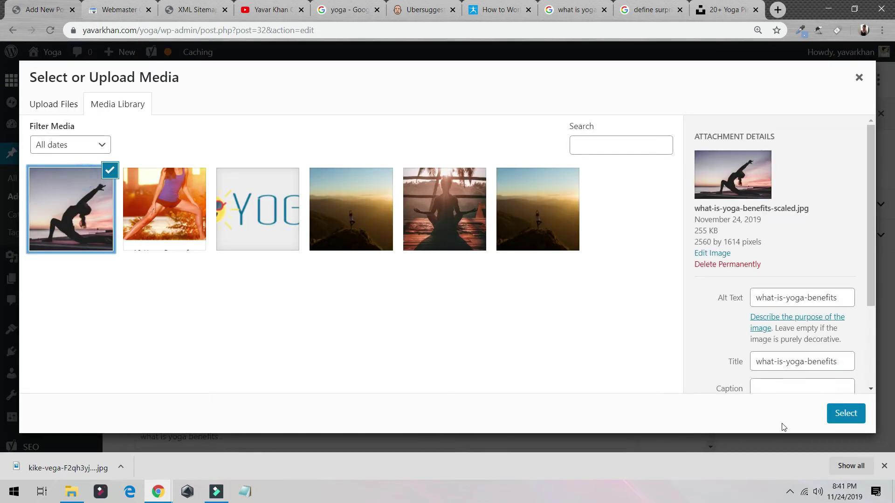
click(854, 415)
- Shrink the inserted photo to about three fifths of the column width, center-align it and save the draft
click(437, 193)
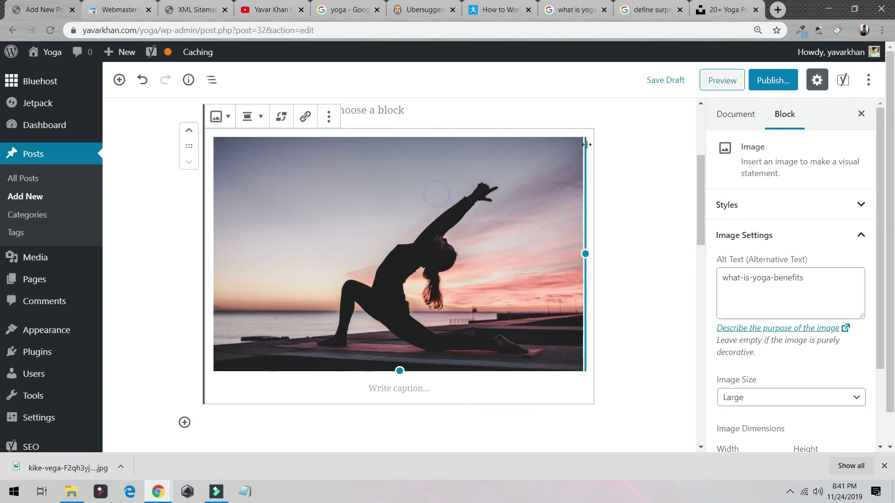
drag(400, 371, 380, 278)
scroll(329, 203, up, 4)
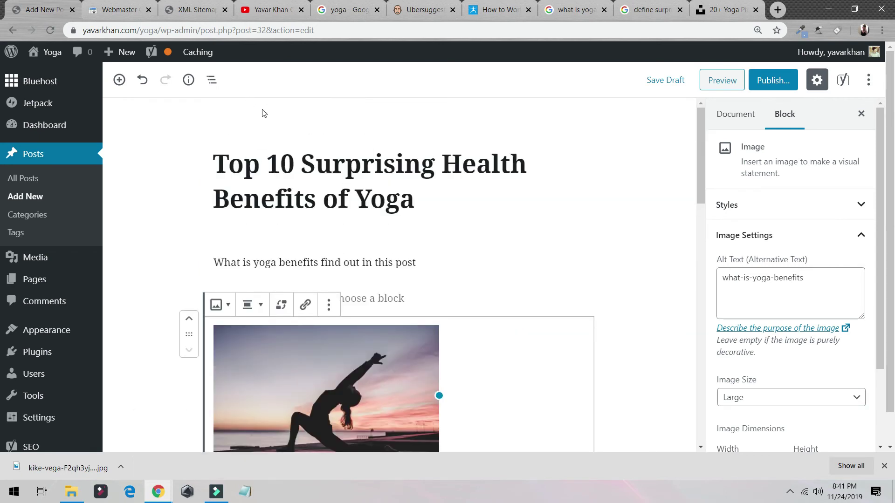
click(251, 304)
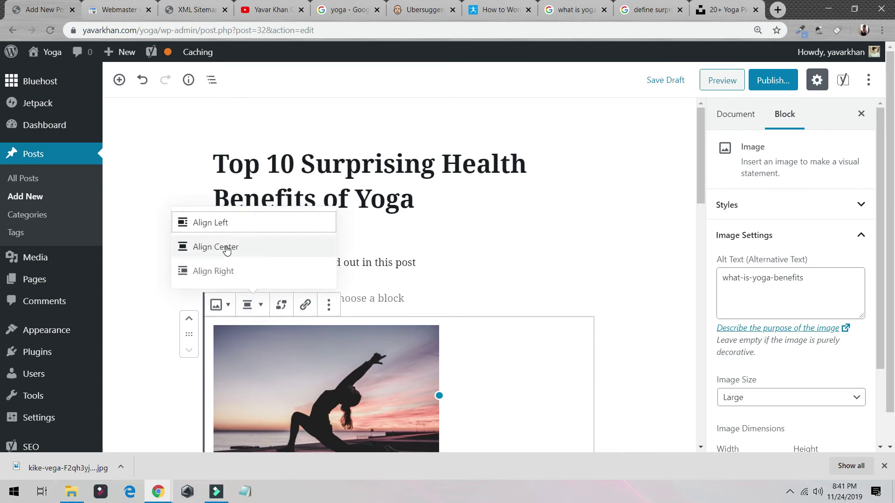
click(225, 245)
click(661, 79)
- Expand the Yoast SEO analysis and examine the problems, improvements and good results for the keyphrase
scroll(599, 253, down, 15)
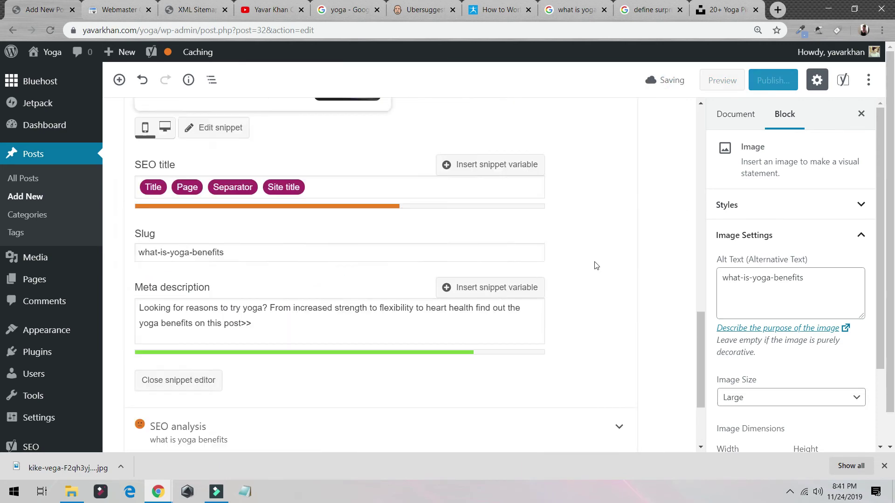
click(285, 309)
scroll(285, 303, down, 9)
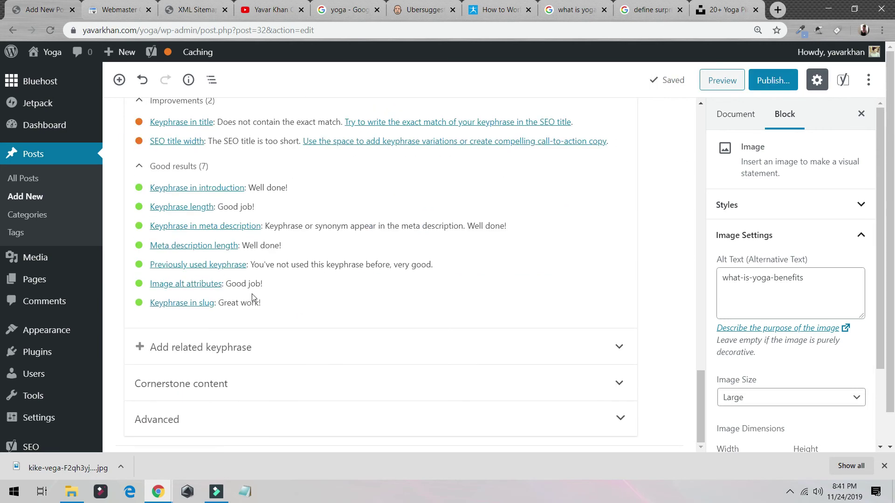
drag(279, 311, 150, 186)
scroll(179, 210, up, 5)
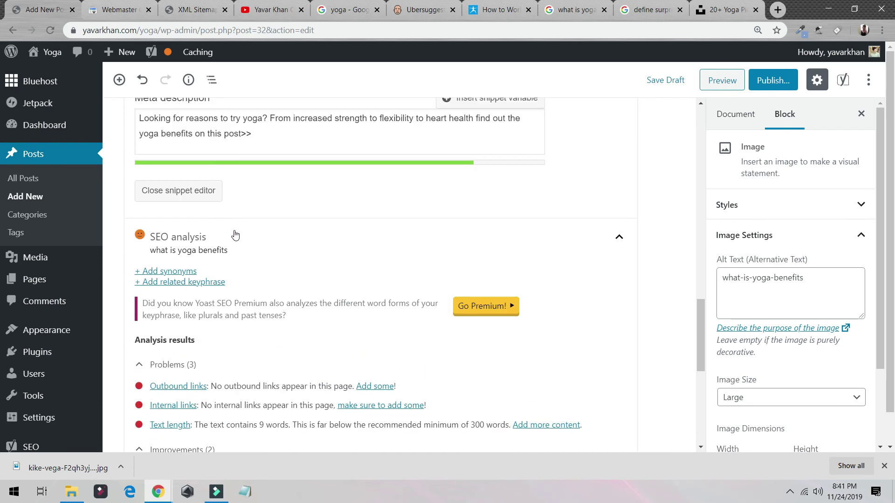
scroll(242, 242, up, 3)
scroll(304, 248, up, 13)
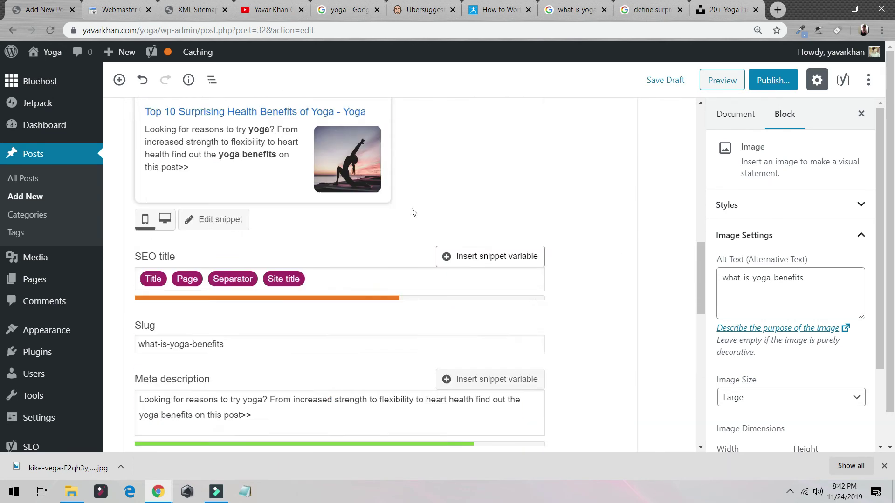
- Write "try out yoga your self with this yoga for beginners guide" in the empty paragraph above the image
scroll(289, 198, up, 5)
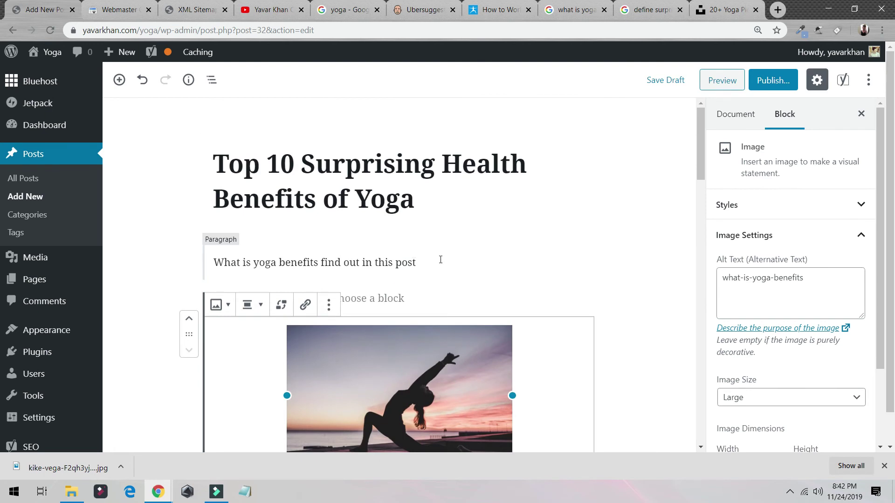
click(440, 263)
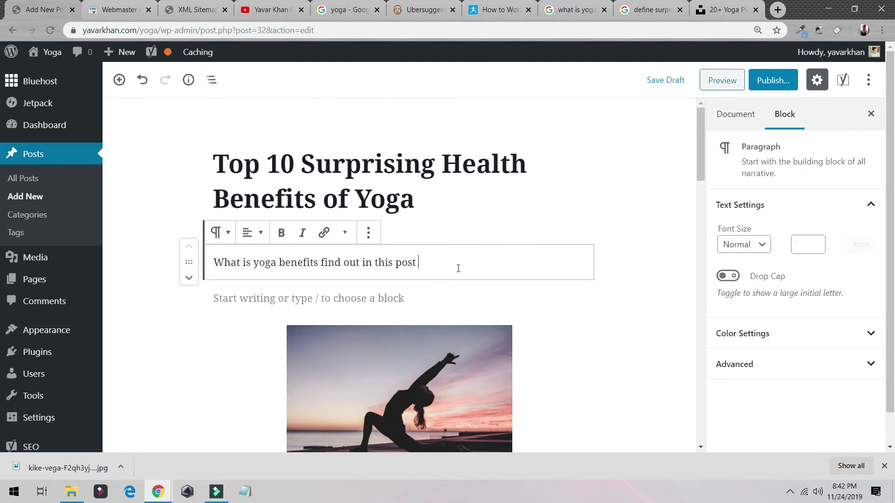
click(332, 298)
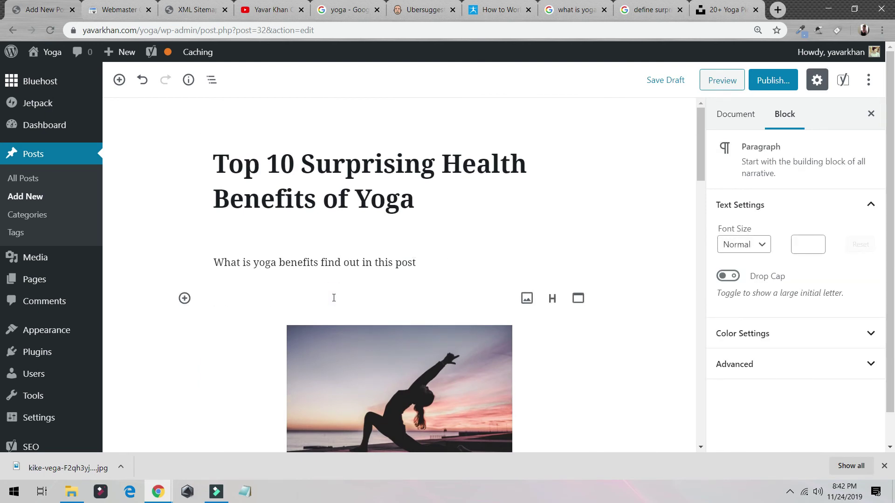
text(t)
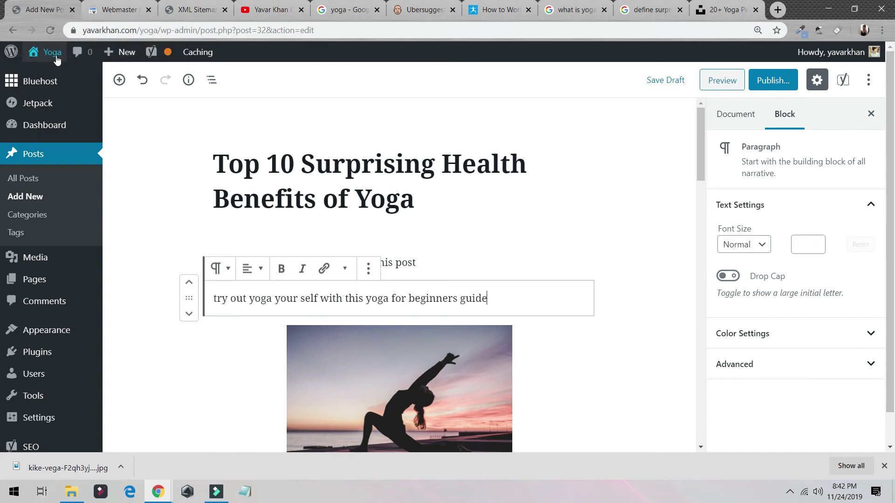
- Open the Yoga site's home page in a new tab and copy the link address of the Yoga for Beginners post
middle_click(77, 52)
click(101, 9)
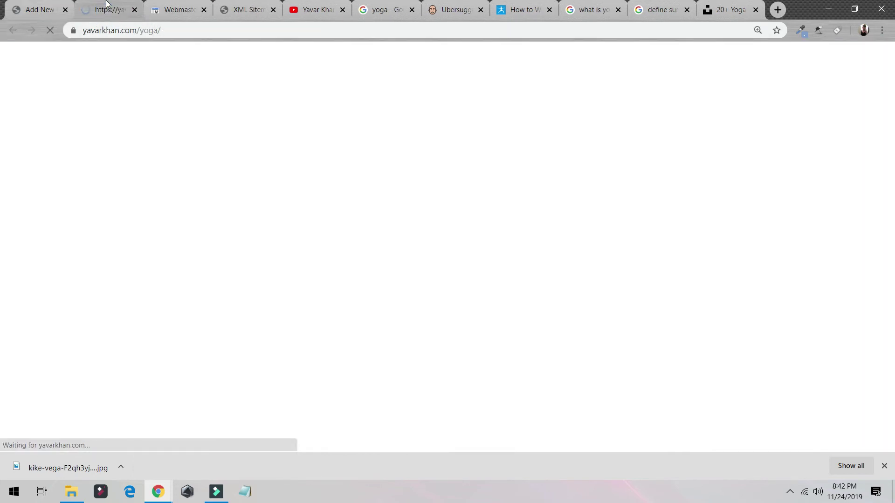
scroll(184, 174, down, 5)
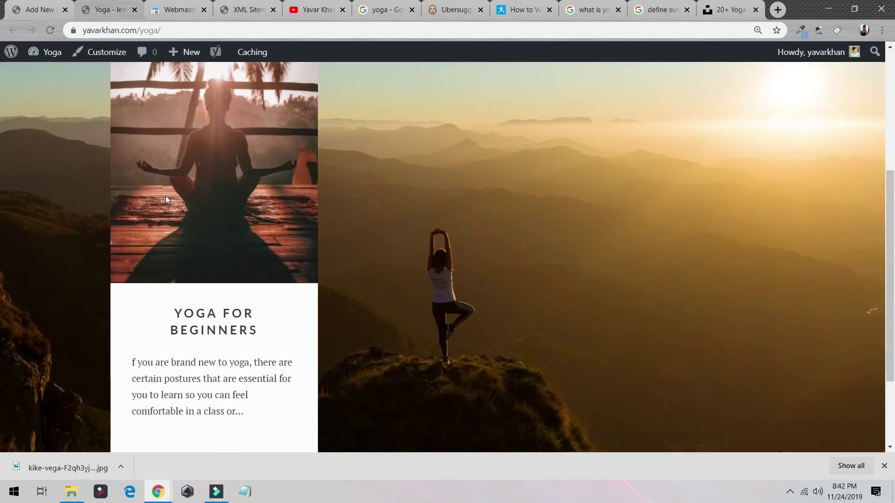
right_click(221, 332)
click(290, 412)
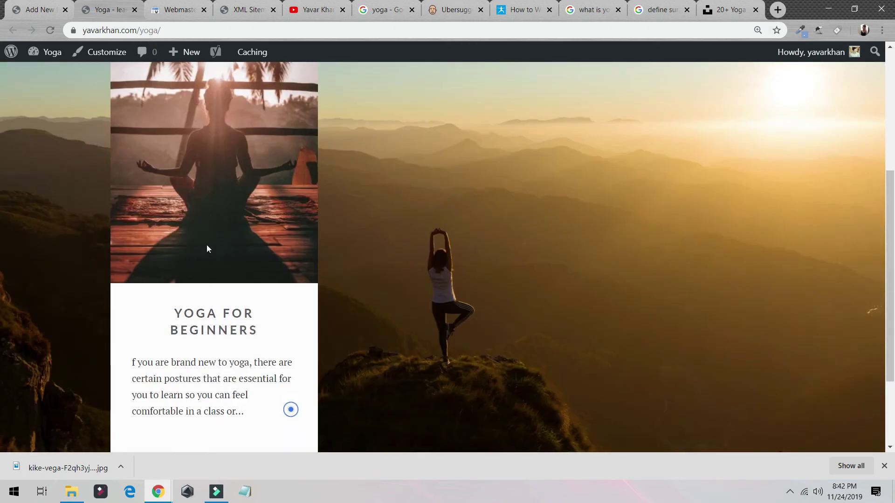
- Link the words "yoga for beginners guide" in the second paragraph to the copied post address
click(39, 10)
drag(443, 300, 466, 261)
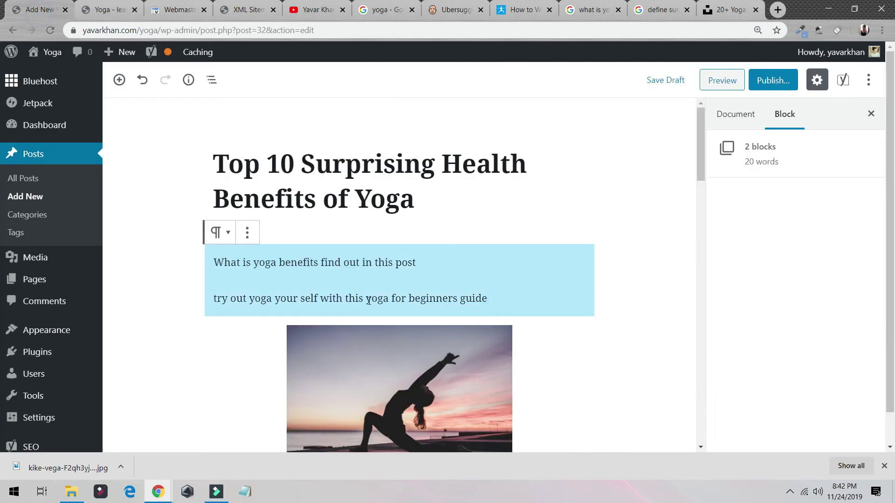
click(371, 300)
drag(366, 299, 493, 299)
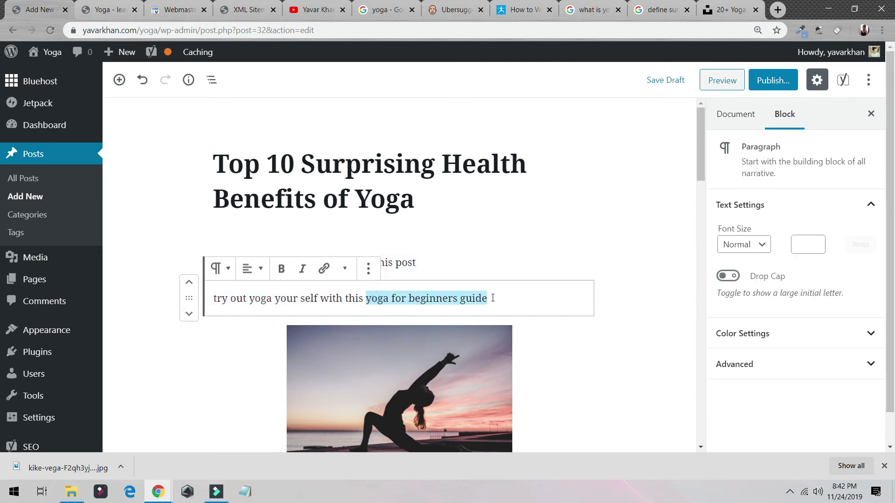
key(ctrl+v)
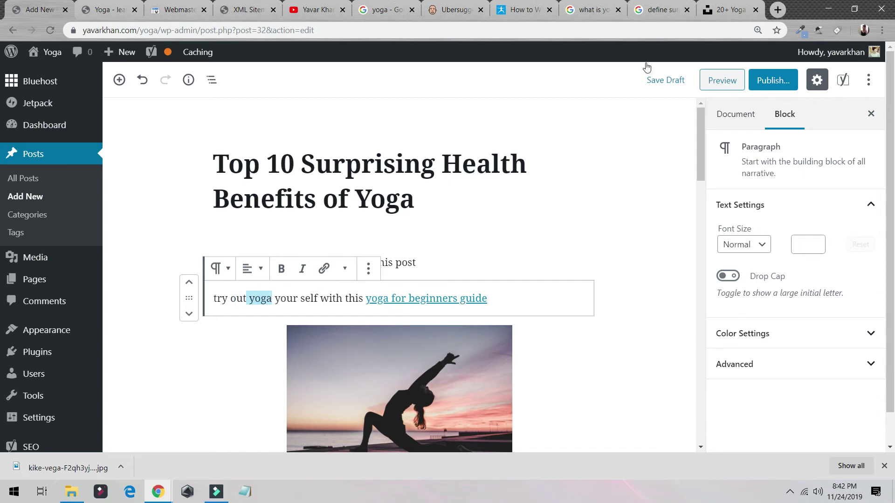
- Search Google for "yoga" and copy the link address of the Yoga - Wikipedia result
click(658, 9)
triple_click(263, 64)
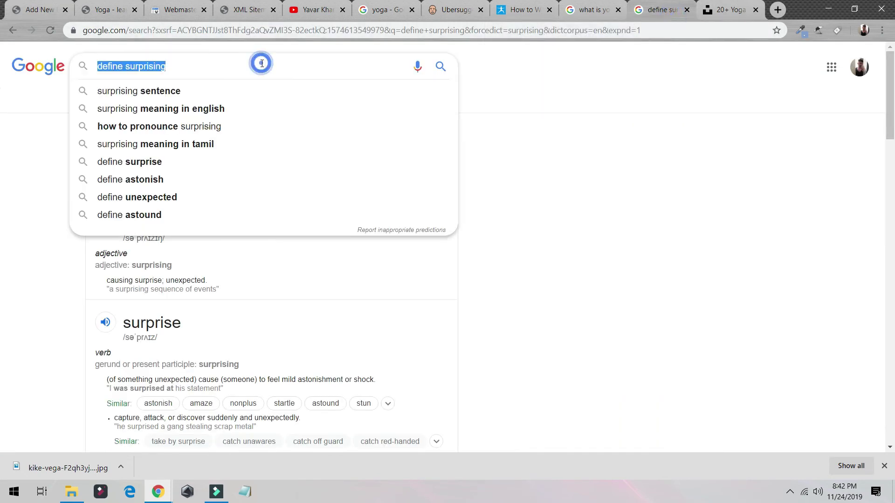
text(yoga)
click(233, 91)
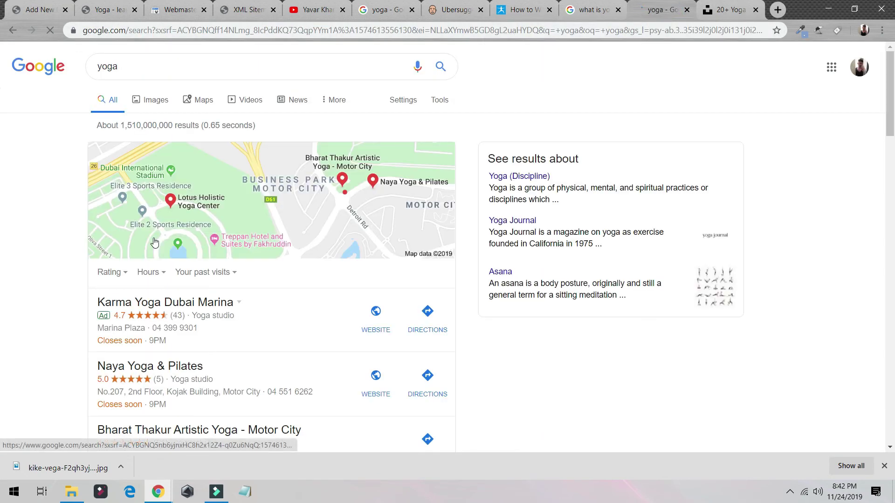
scroll(161, 231, down, 9)
scroll(161, 231, down, 5)
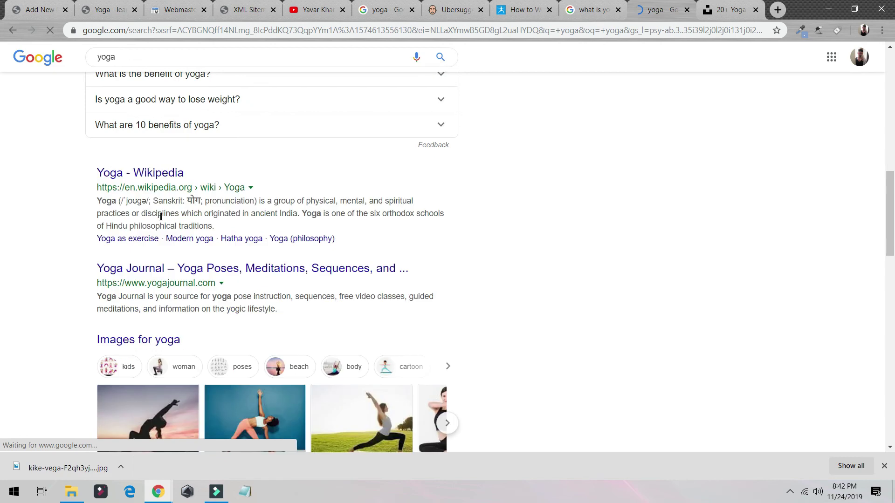
right_click(145, 177)
click(180, 269)
- Back in the post editor, link the word "yoga" after "try out" to the copied Wikipedia address and save the draft
click(39, 10)
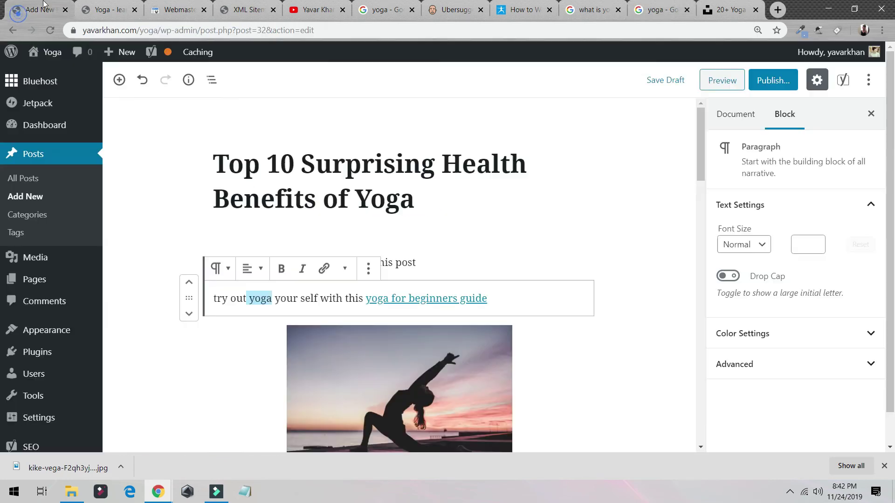
click(250, 301)
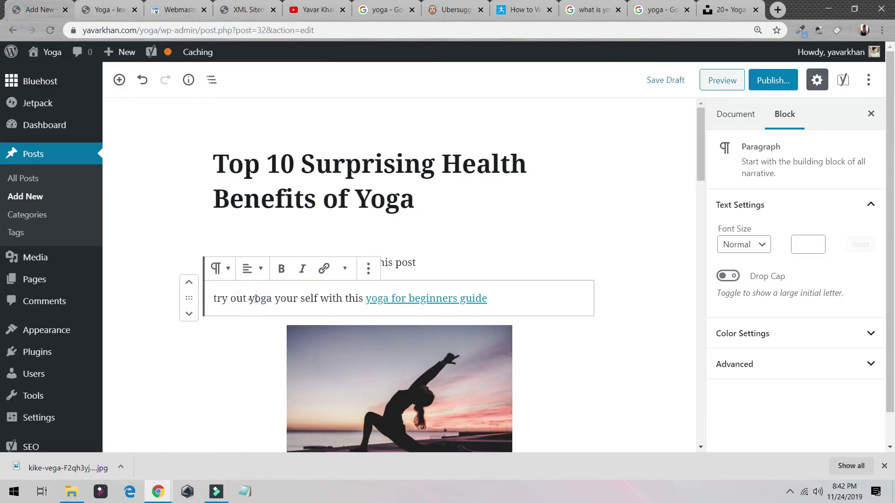
drag(256, 299, 271, 300)
key(ctrl+v)
click(621, 202)
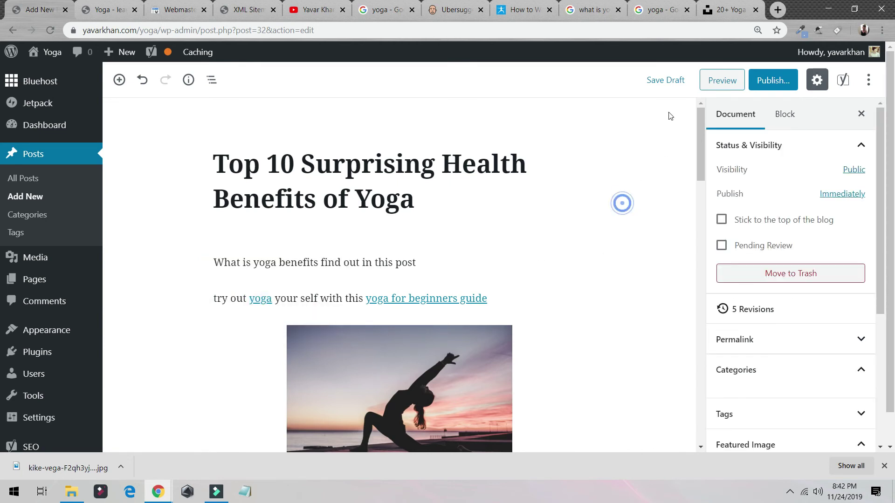
click(660, 79)
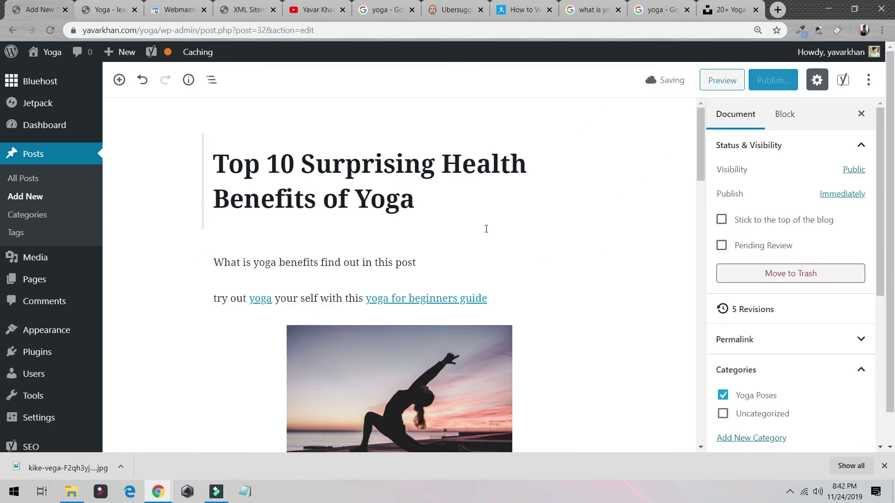
- Preview the post in a new tab and examine its title, featured image, linked text and inserted photo
scroll(457, 201, down, 5)
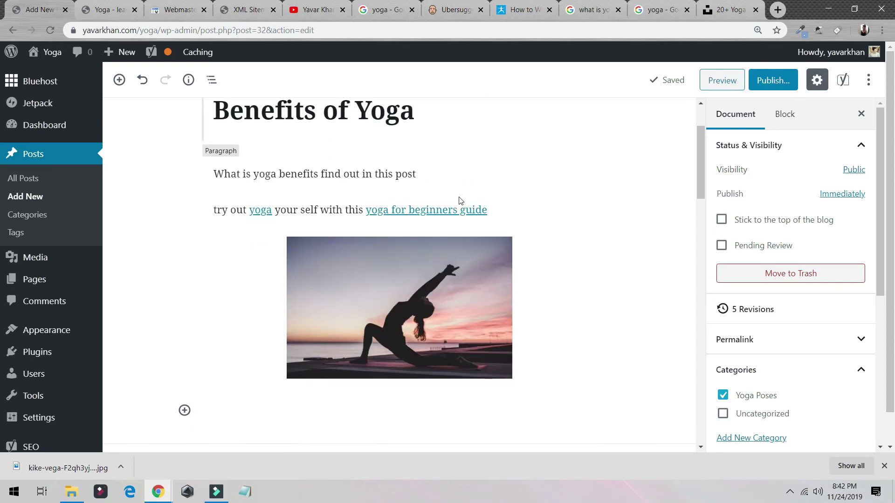
click(722, 80)
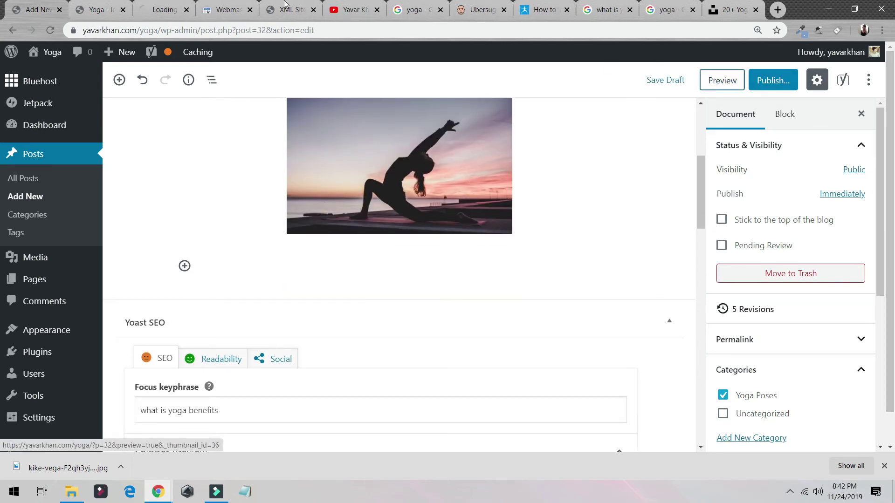
click(157, 8)
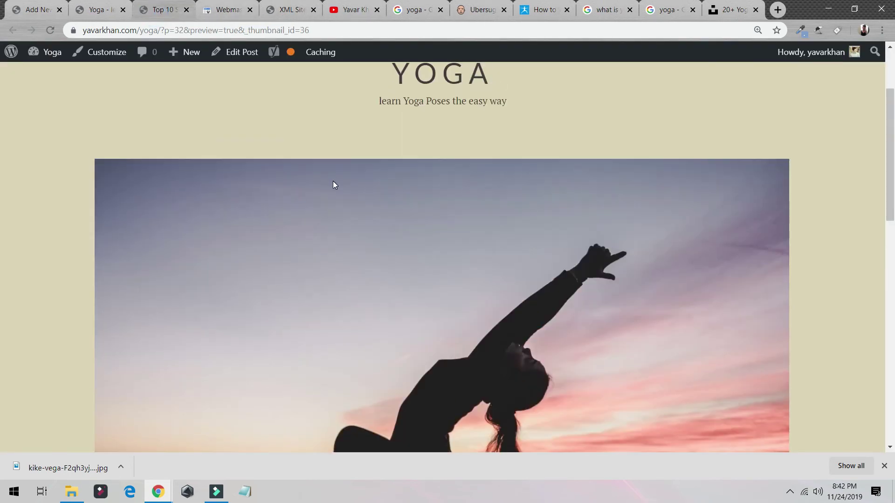
scroll(335, 180, down, 4)
scroll(335, 179, up, 2)
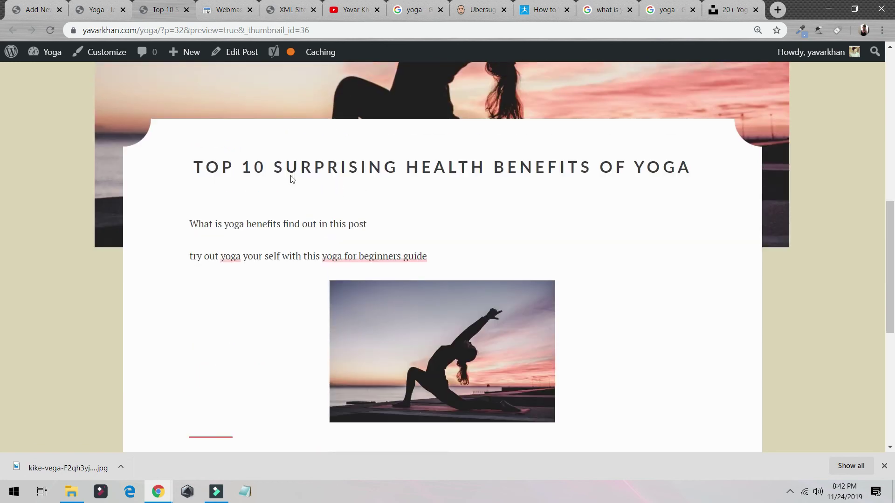
drag(306, 162, 475, 221)
click(140, 187)
click(168, 273)
scroll(324, 259, down, 7)
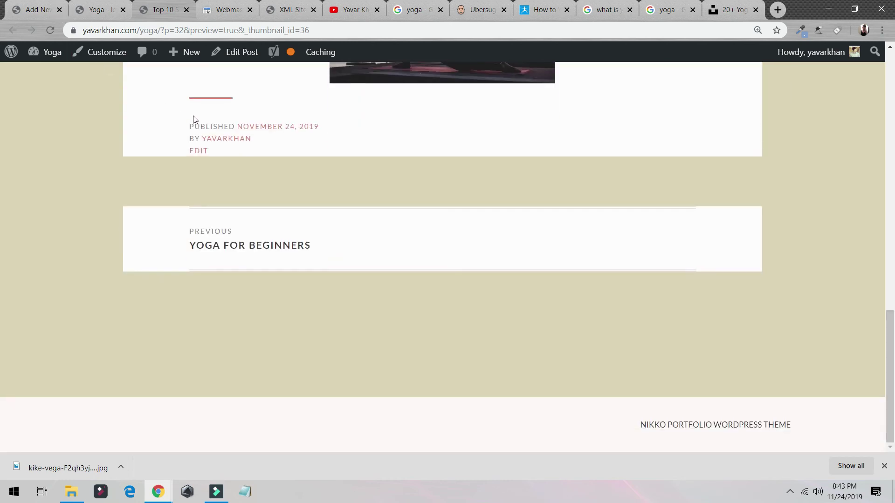
scroll(194, 119, up, 5)
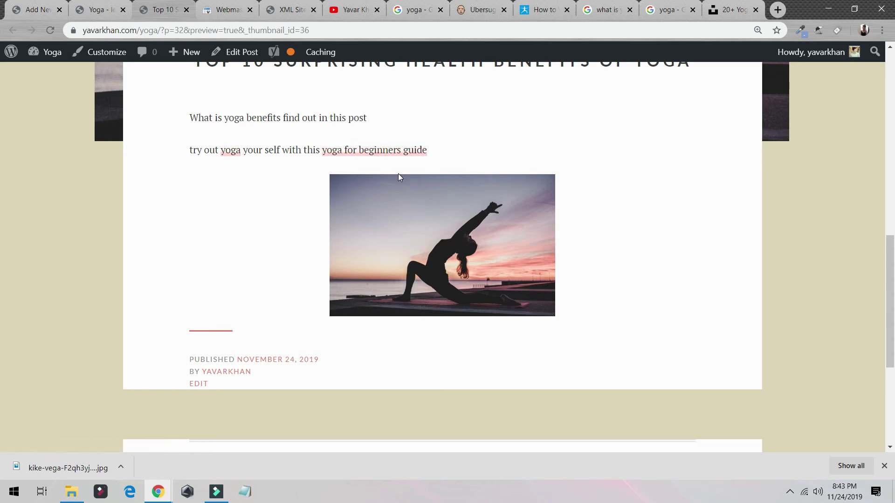
- Back in the post editor, examine the Yoast readability and SEO analysis results for the draft
click(33, 5)
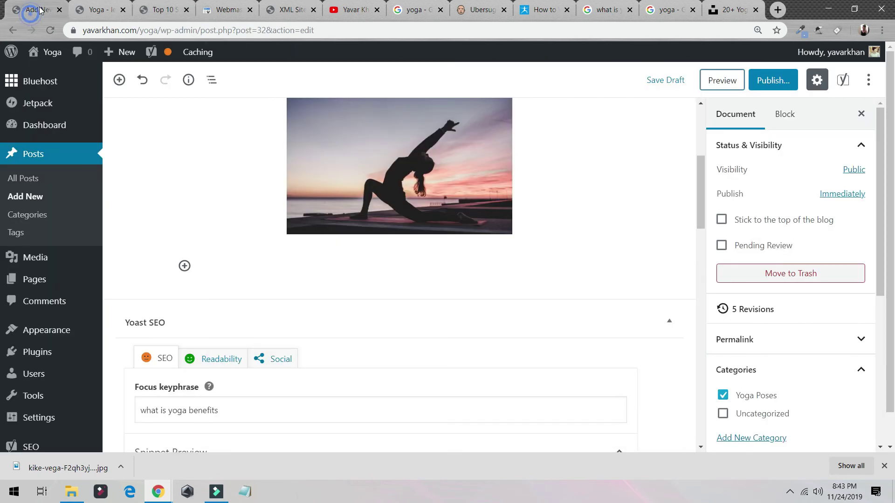
scroll(195, 181, down, 6)
scroll(196, 181, up, 4)
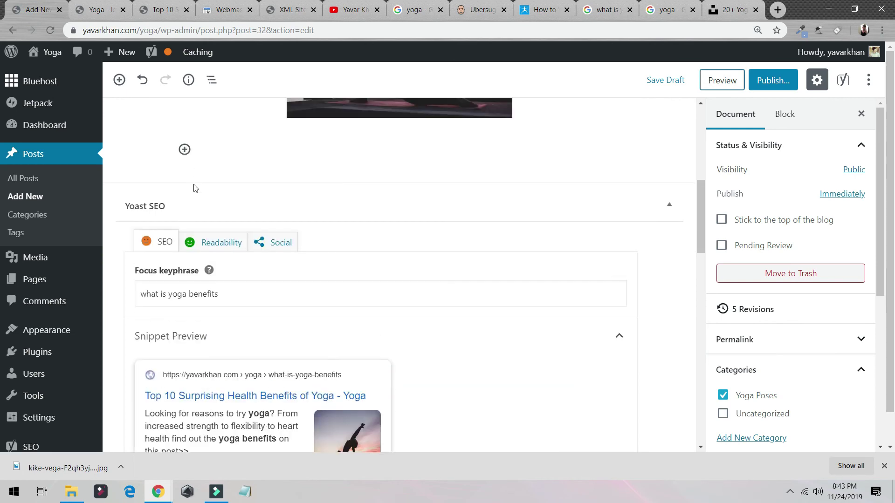
click(218, 242)
scroll(217, 301, down, 1)
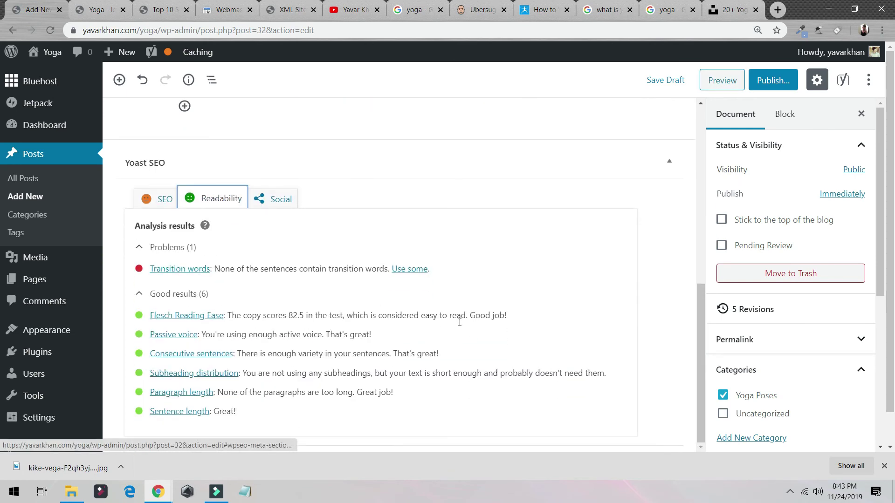
click(148, 195)
scroll(301, 261, down, 8)
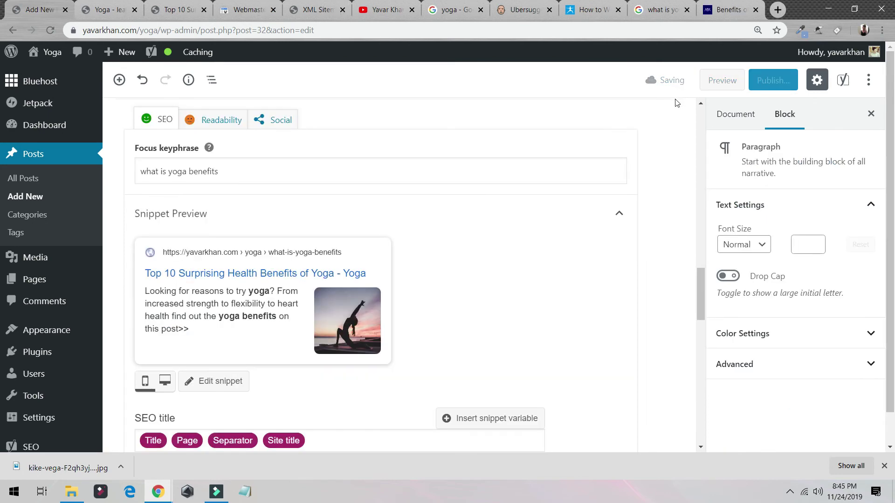
- Review the expanded post text and its Yoast SEO problems, improvements and good results for "what is yoga benefits"
scroll(610, 168, up, 5)
scroll(610, 168, up, 15)
scroll(592, 179, down, 20)
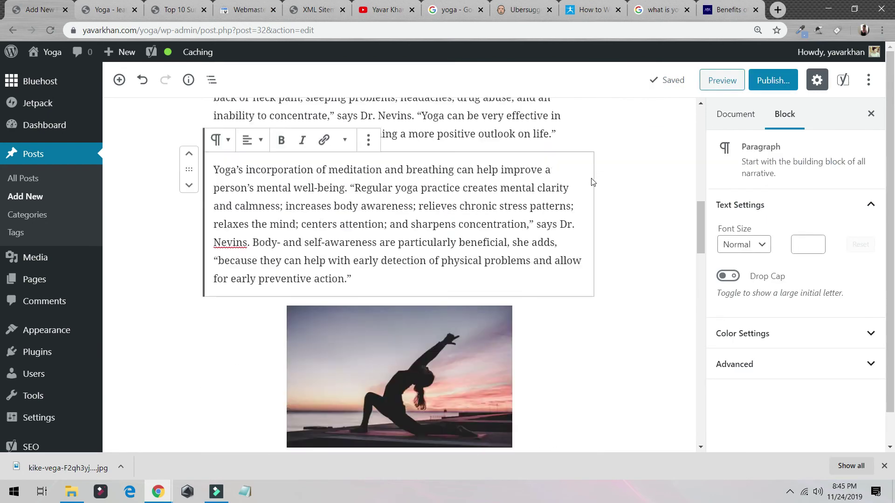
scroll(443, 240, up, 3)
scroll(199, 240, down, 12)
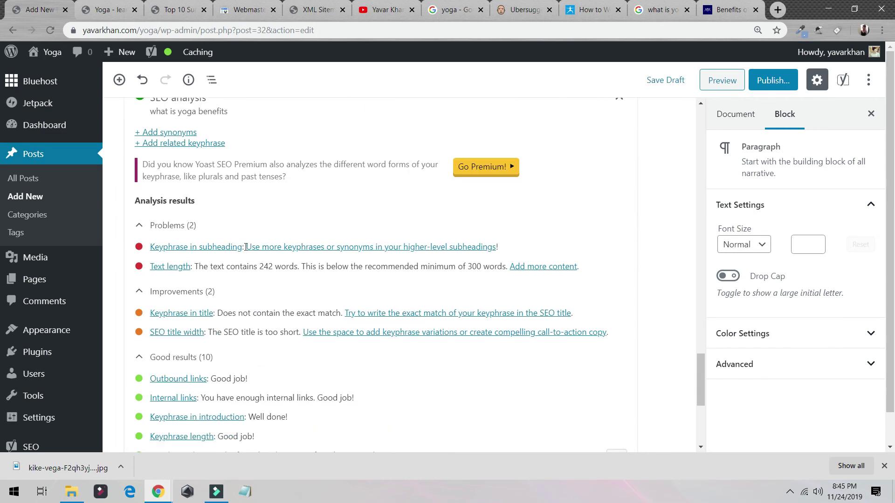
scroll(280, 215, down, 2)
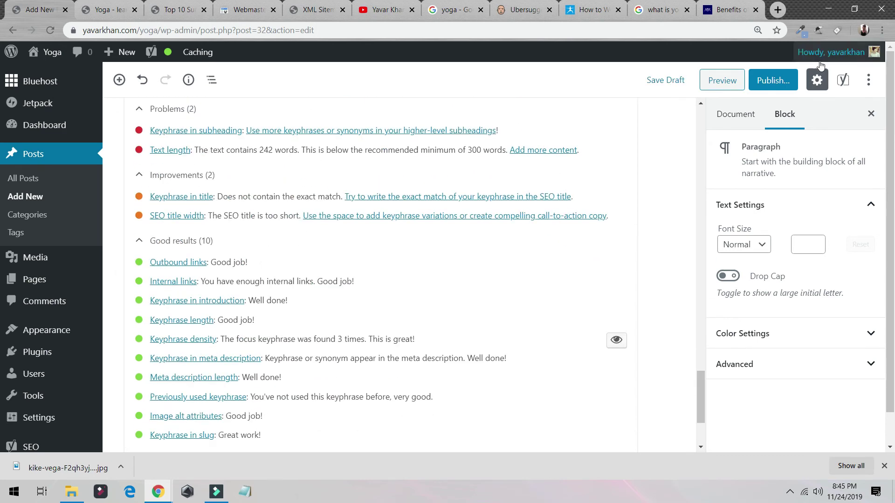
- Publish the post and close the publishing confirmation
click(771, 82)
click(805, 88)
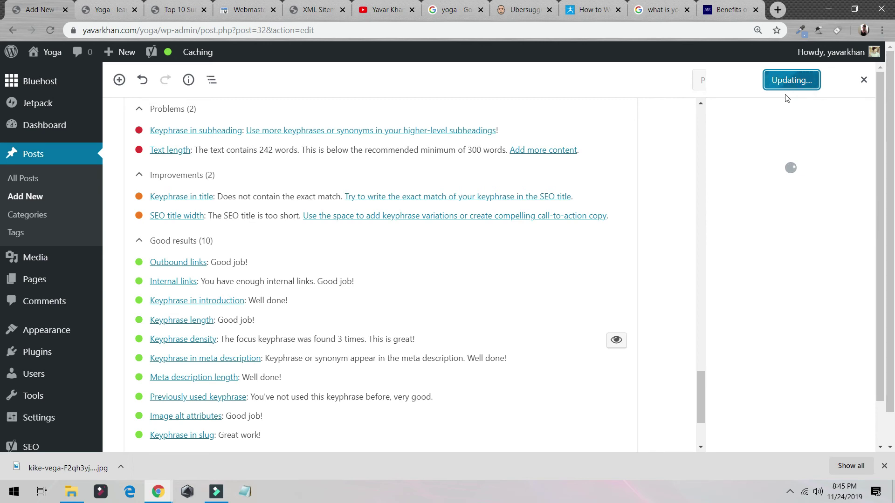
click(873, 79)
- Preview the published post in a new tab and check its title, body text, lists and comment area
click(714, 80)
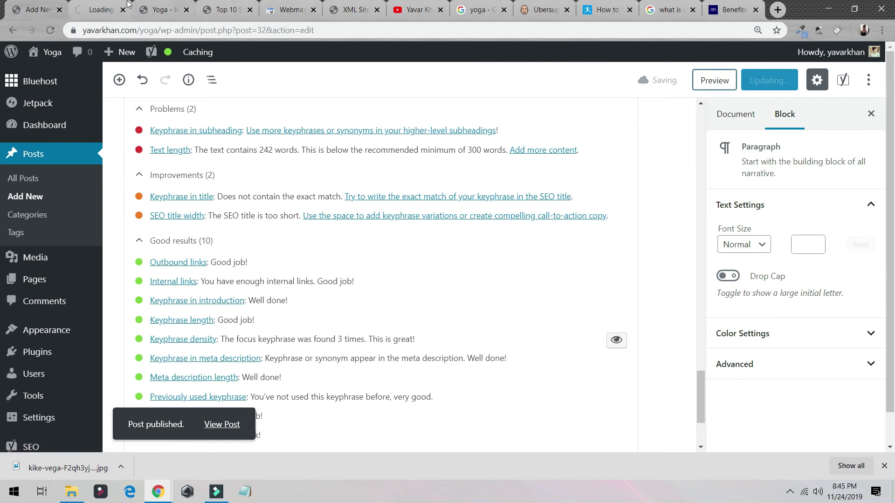
click(98, 9)
scroll(341, 177, down, 5)
scroll(341, 177, down, 9)
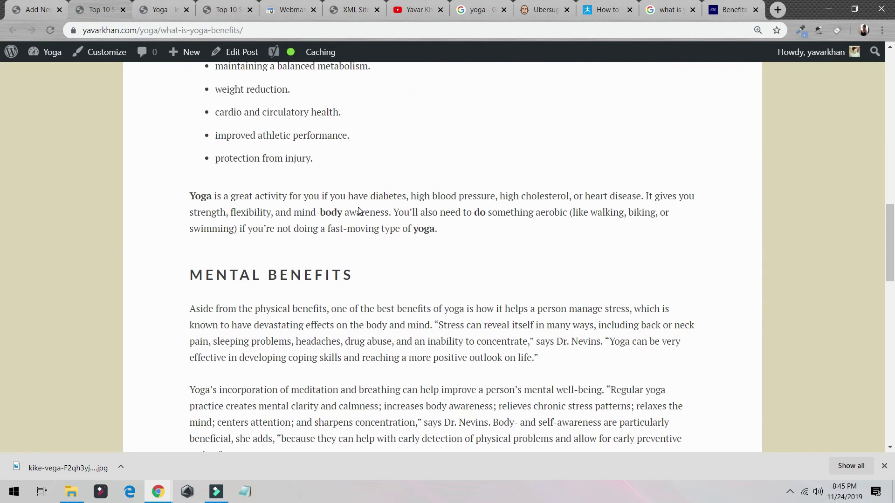
scroll(311, 226, up, 9)
drag(218, 184, 698, 202)
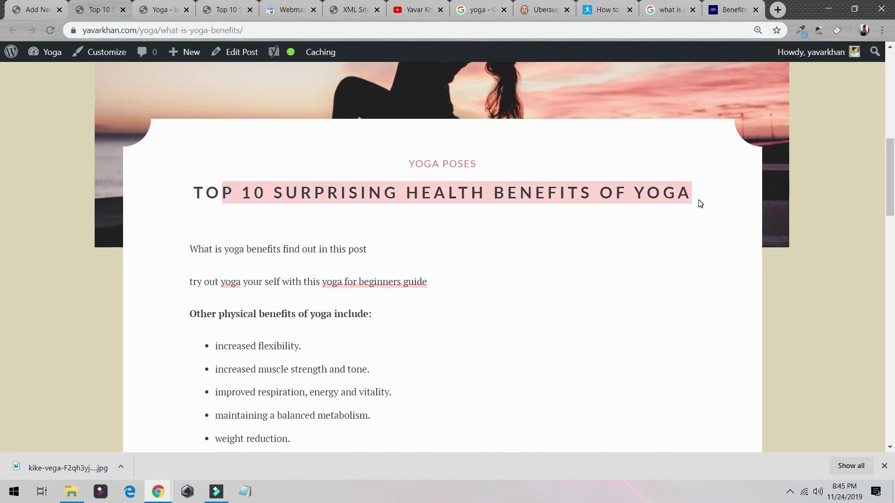
scroll(693, 210, down, 9)
scroll(250, 134, down, 12)
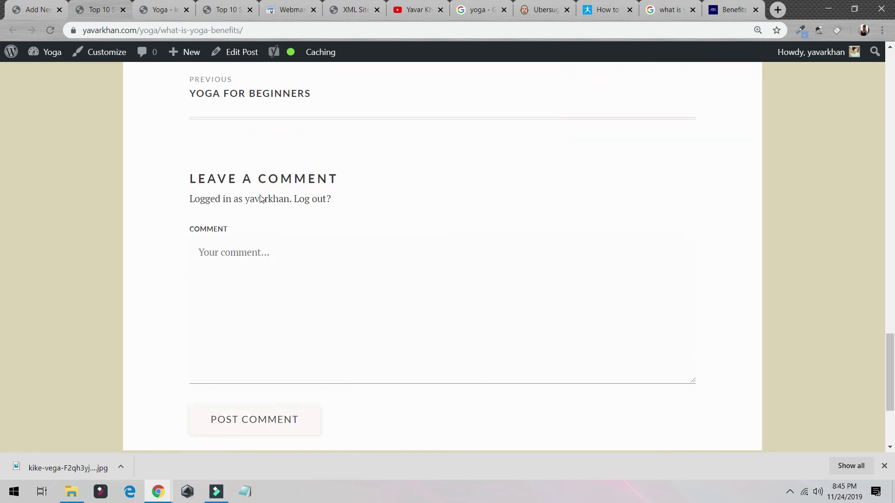
click(262, 198)
scroll(262, 198, up, 20)
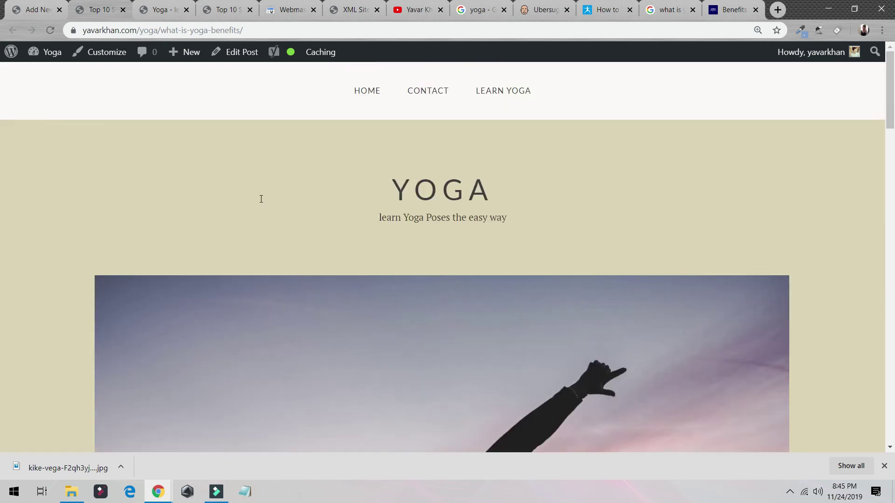
- Open the site's home page and check how the new post is listed
click(369, 94)
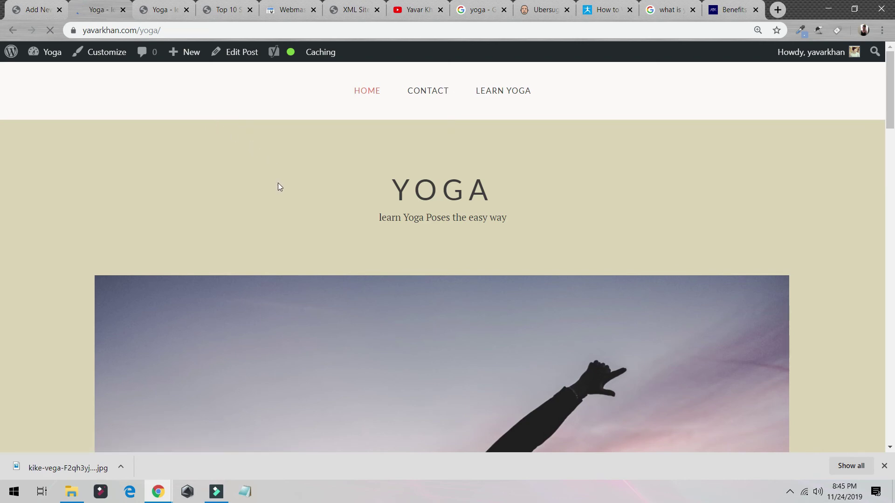
scroll(278, 183, down, 5)
scroll(295, 193, up, 2)
scroll(345, 228, down, 2)
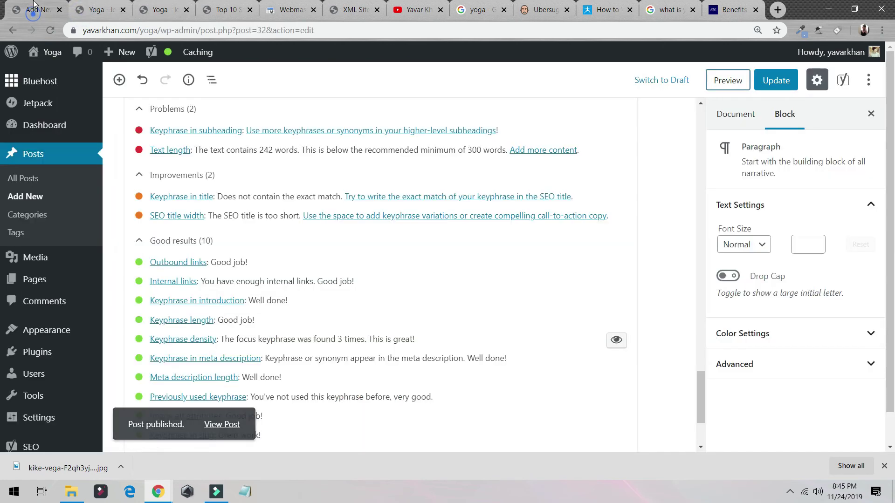
- Return to the post editor and review the Yoast snippet preview, SEO fields and readability analysis
click(35, 9)
scroll(298, 290, down, 5)
scroll(298, 290, up, 10)
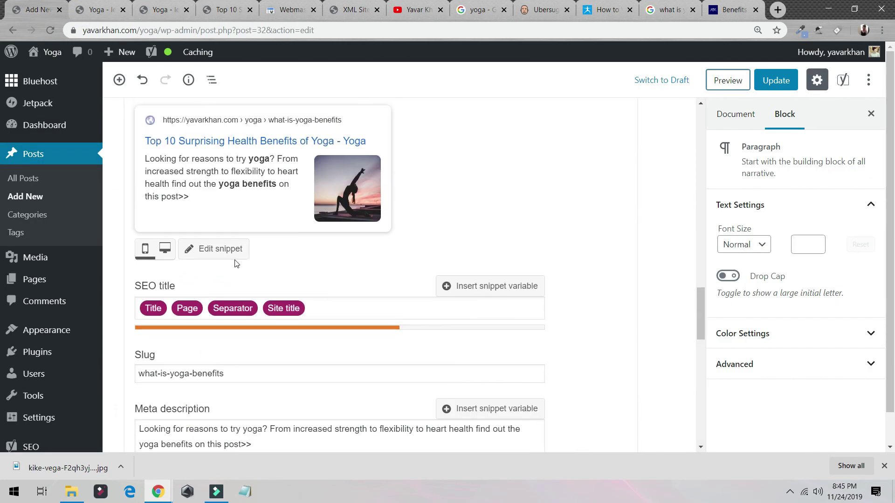
scroll(235, 261, down, 5)
scroll(239, 272, up, 3)
scroll(240, 273, up, 3)
scroll(191, 237, up, 3)
click(206, 103)
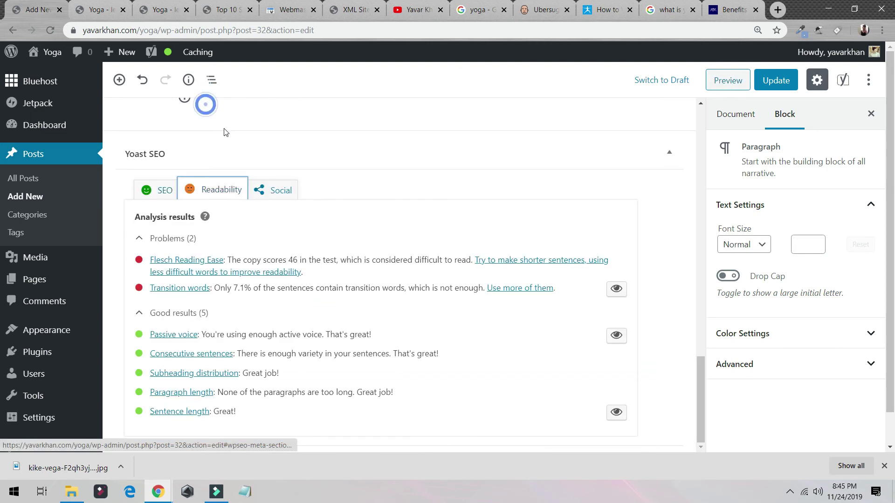
- Examine Yoast's social sharing options for Facebook and Twitter on this post
scroll(275, 211, up, 2)
click(278, 260)
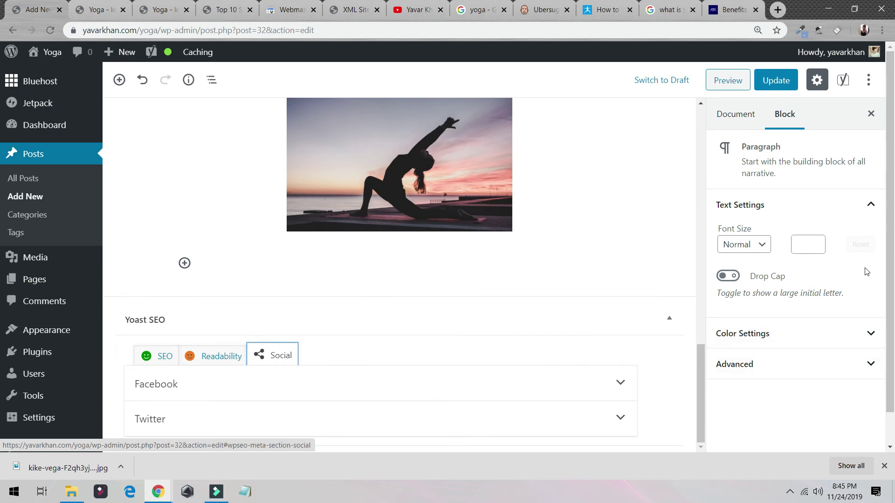
scroll(592, 306, down, 2)
scroll(487, 312, up, 1)
scroll(494, 333, down, 1)
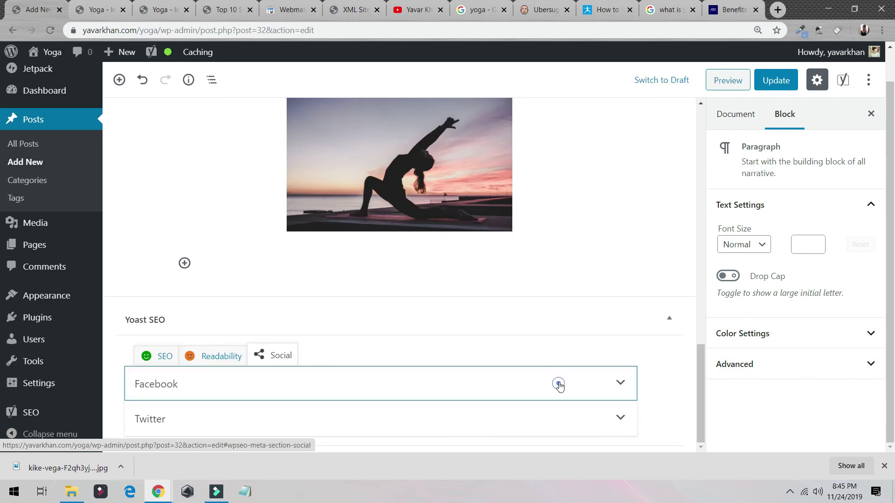
click(557, 384)
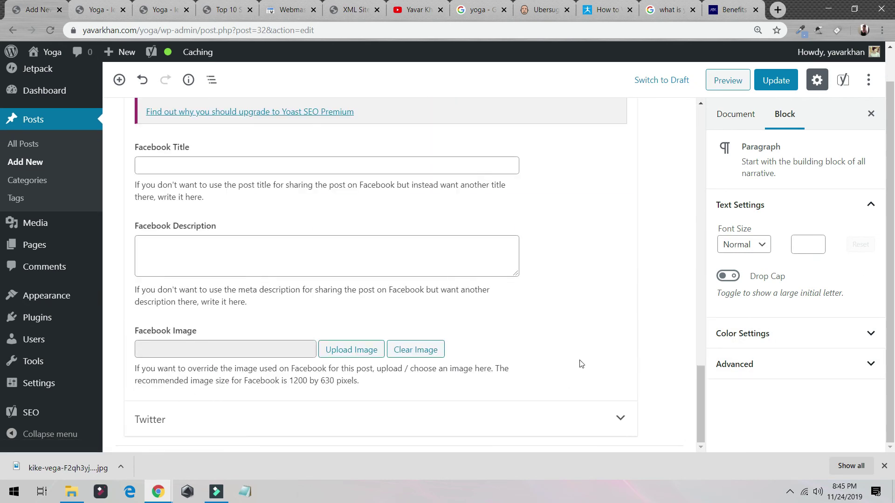
click(589, 420)
scroll(565, 416, down, 7)
scroll(432, 311, up, 15)
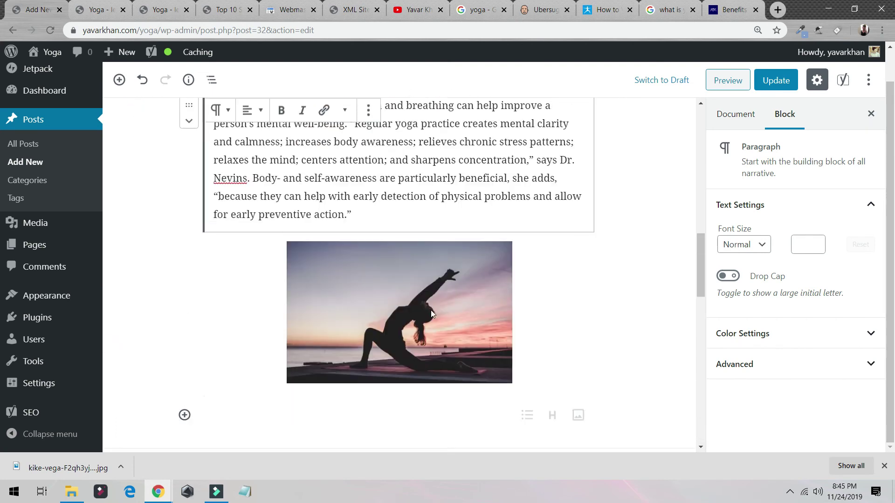
- From the site's home page, copy the link address of the "Top 10 Surprising Health Benefits of Yoga" post
click(210, 36)
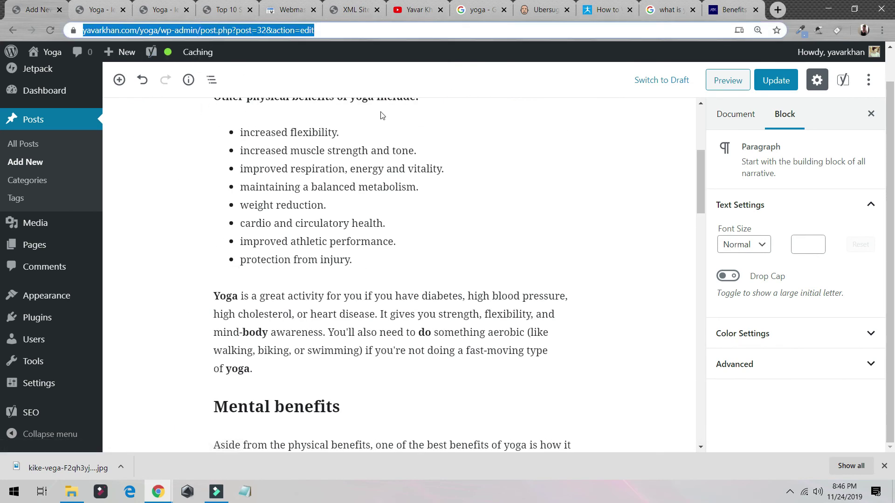
click(94, 9)
click(174, 31)
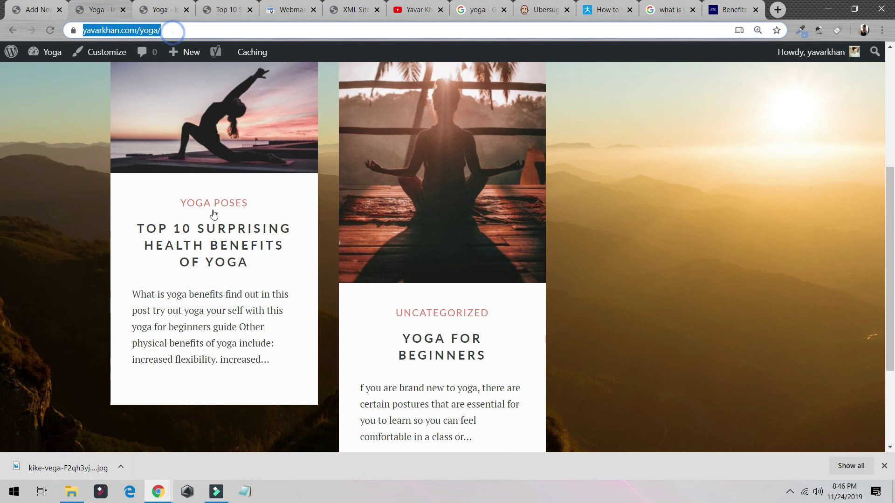
right_click(208, 233)
click(271, 318)
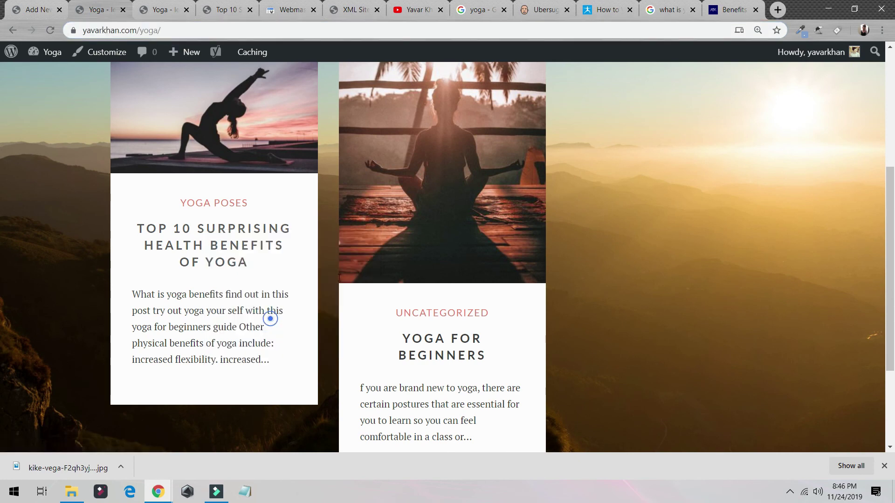
- Search Google for "facebook debugger" in a new tab and open Facebook's Sharing Debugger
click(777, 10)
text(facebook de)
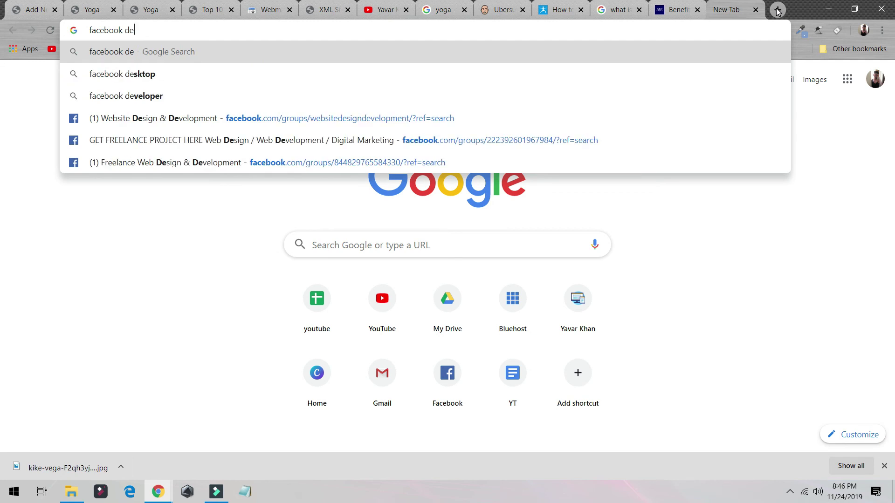
text(bugger)
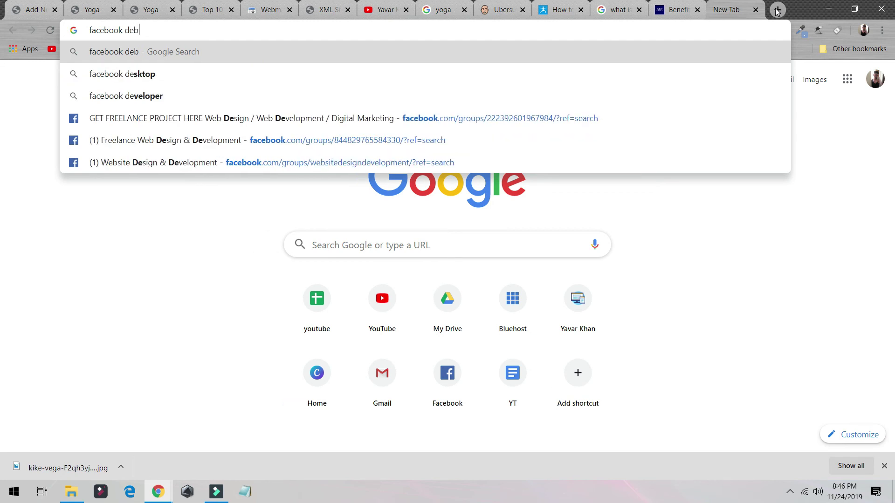
key(Return)
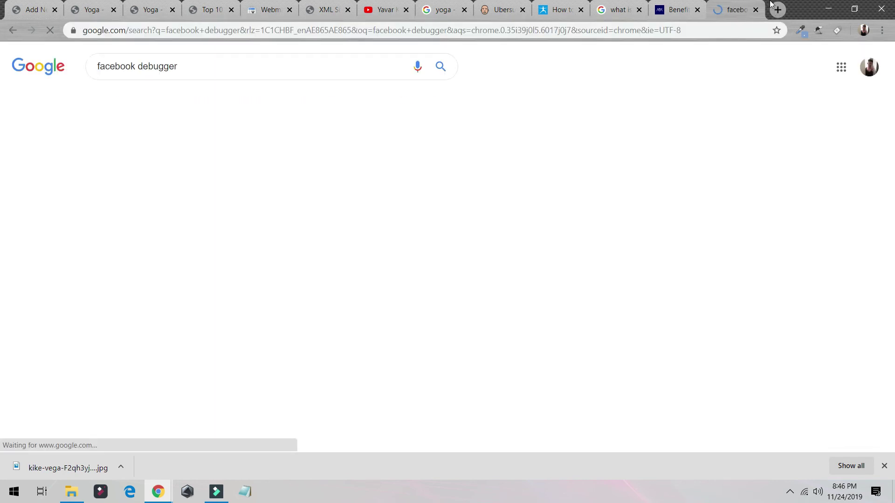
click(247, 149)
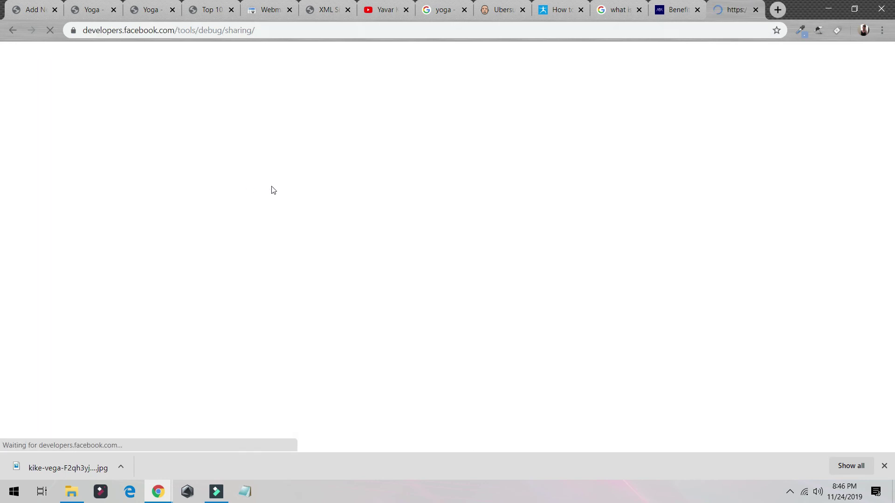
- Debug the copied post address, fetch new information for it and examine the Facebook link preview
key(ctrl+v)
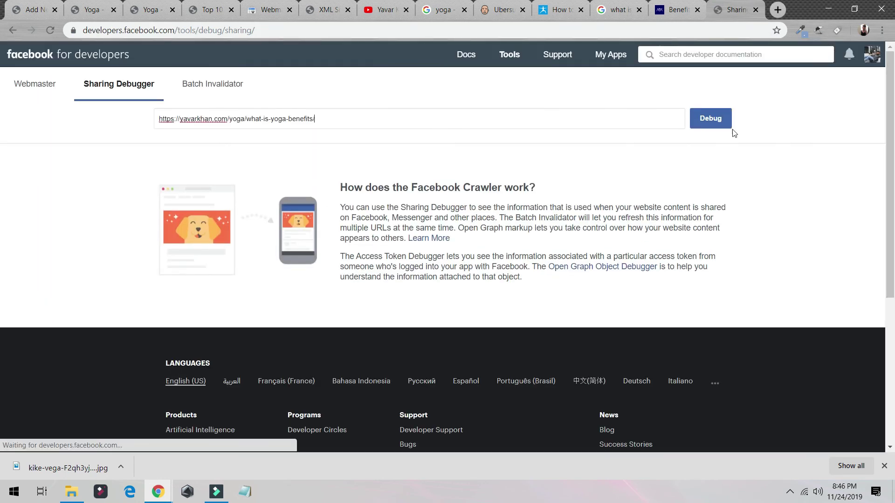
click(713, 120)
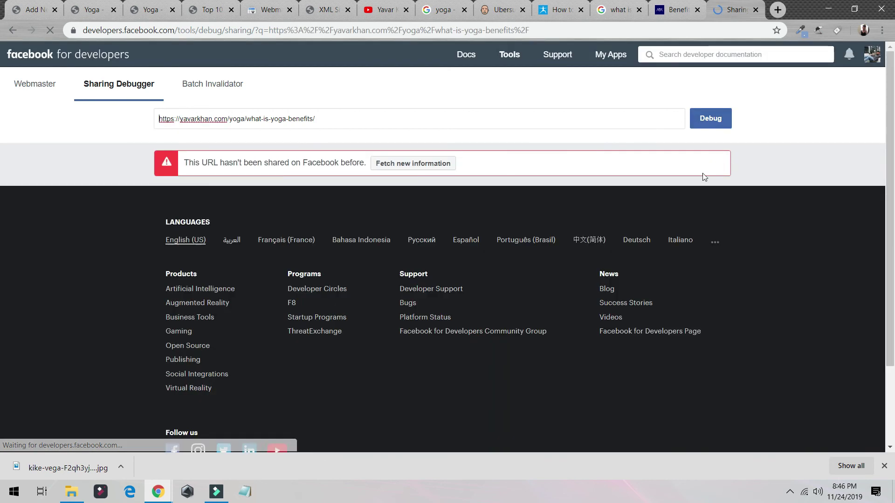
click(430, 164)
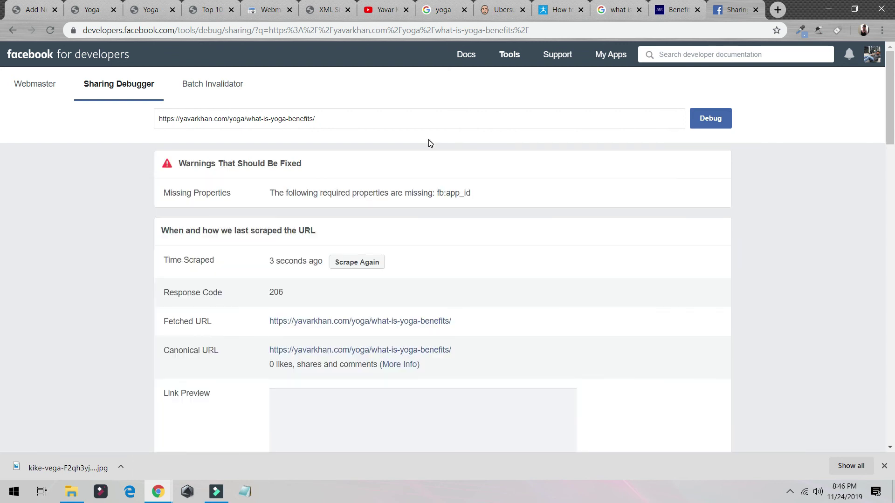
scroll(278, 188, down, 5)
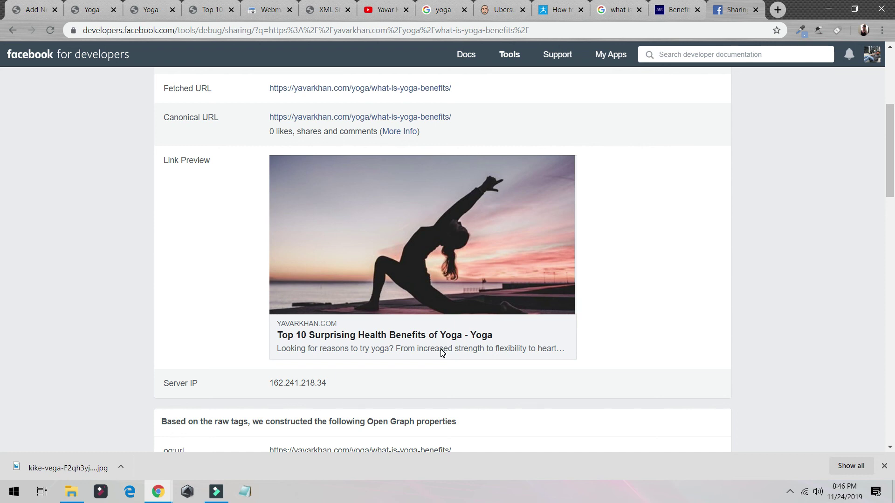
- Look at the home page's post listing, then switch to Ubersuggest to view the yogajournal.com keywords
click(86, 5)
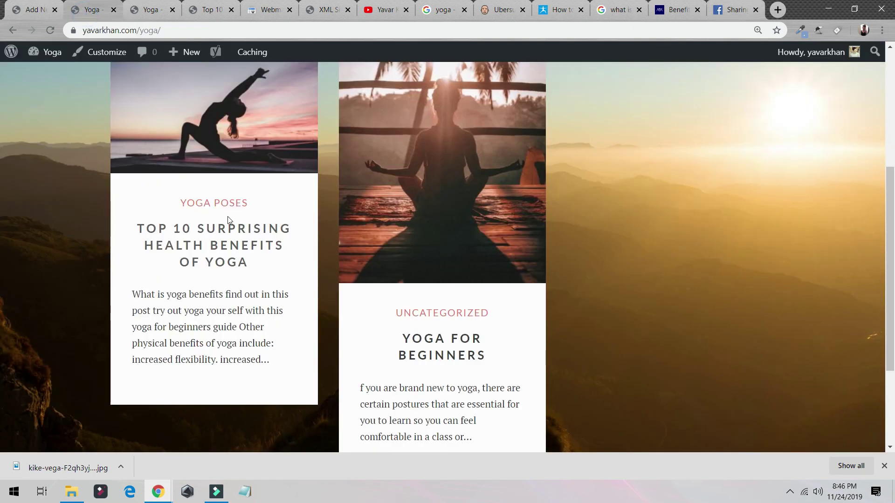
click(528, 4)
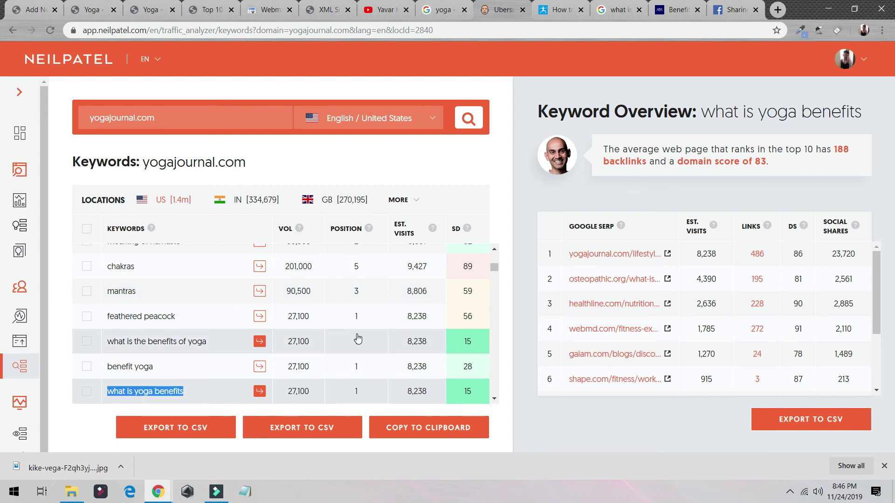
click(19, 97)
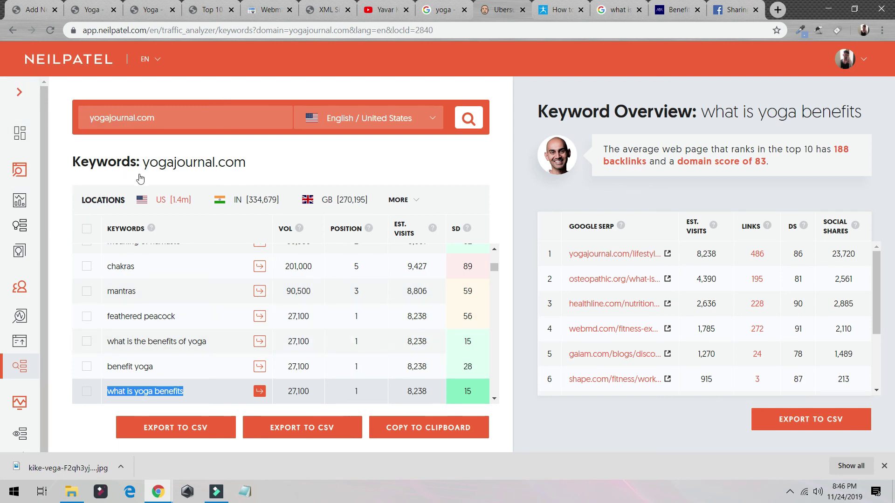
- Examine the visits, backlinks and social shares of yogajournal.com's top traffic pages, and switch to the open YouTube channel page
mouse_move(77, 207)
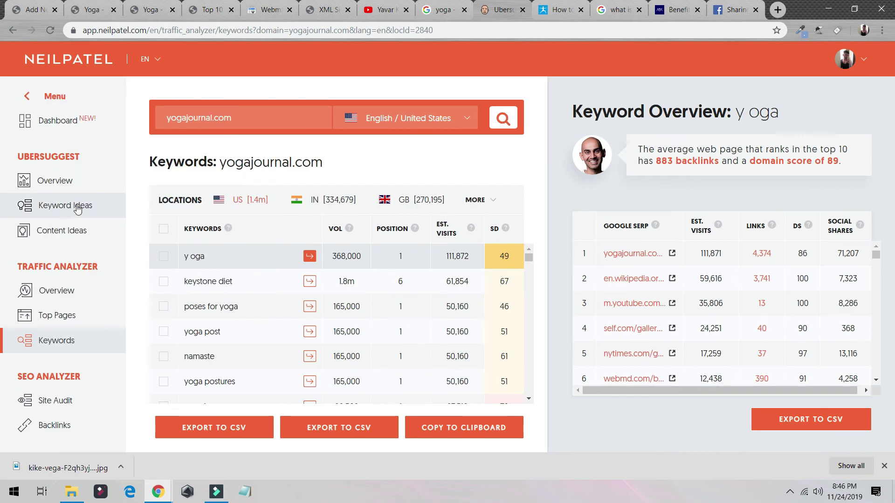
click(65, 316)
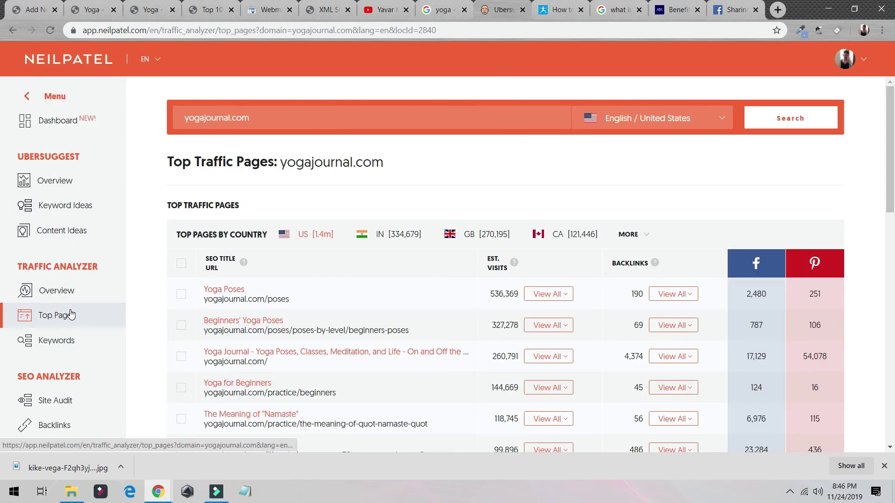
scroll(723, 368, down, 5)
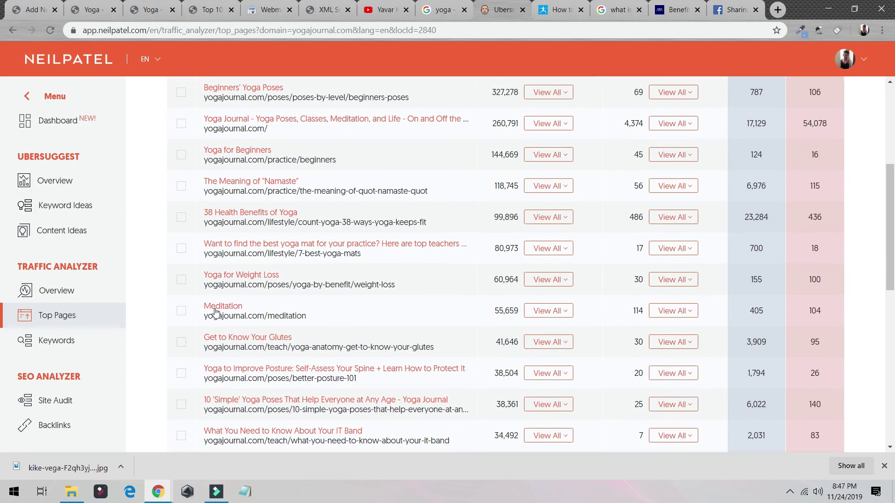
scroll(738, 366, down, 7)
scroll(737, 202, up, 2)
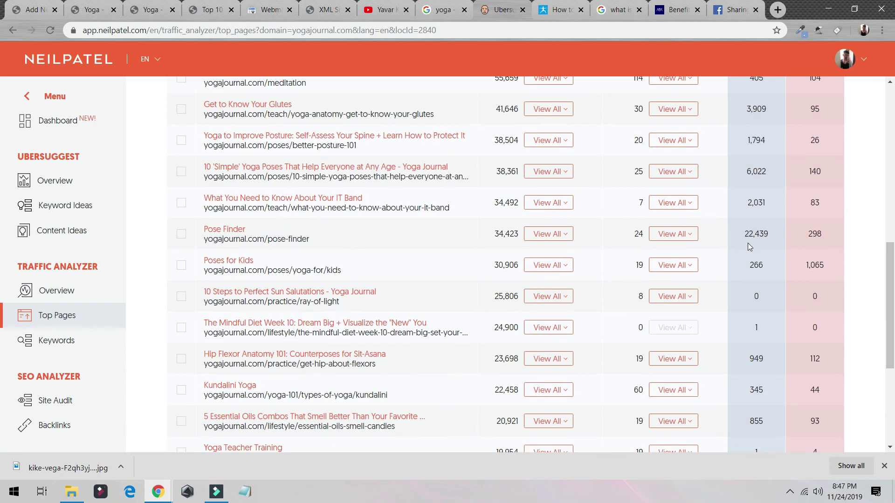
scroll(745, 252, down, 5)
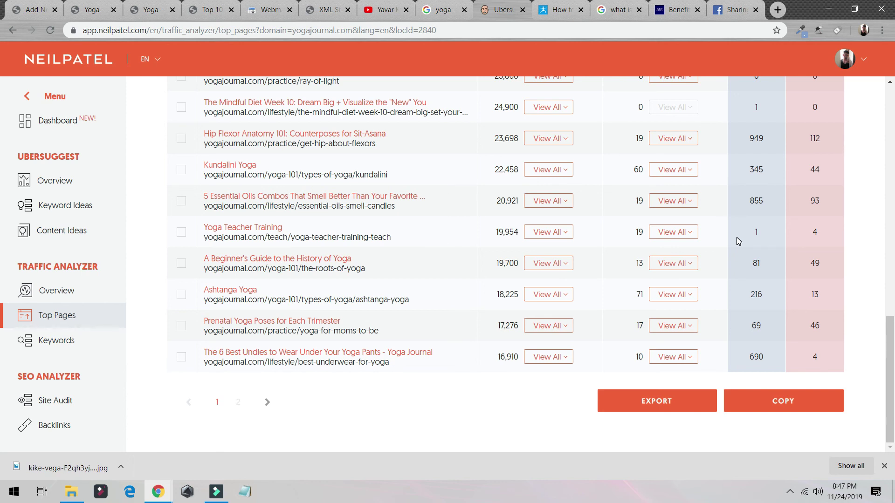
click(380, 10)
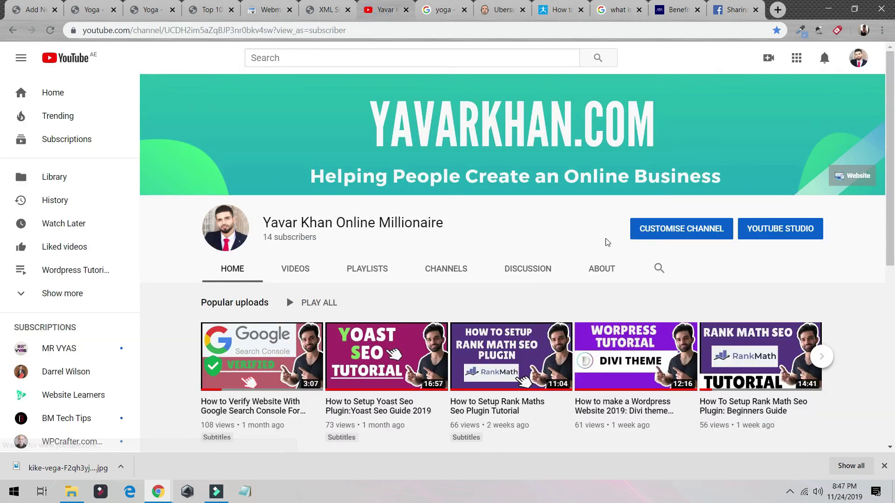